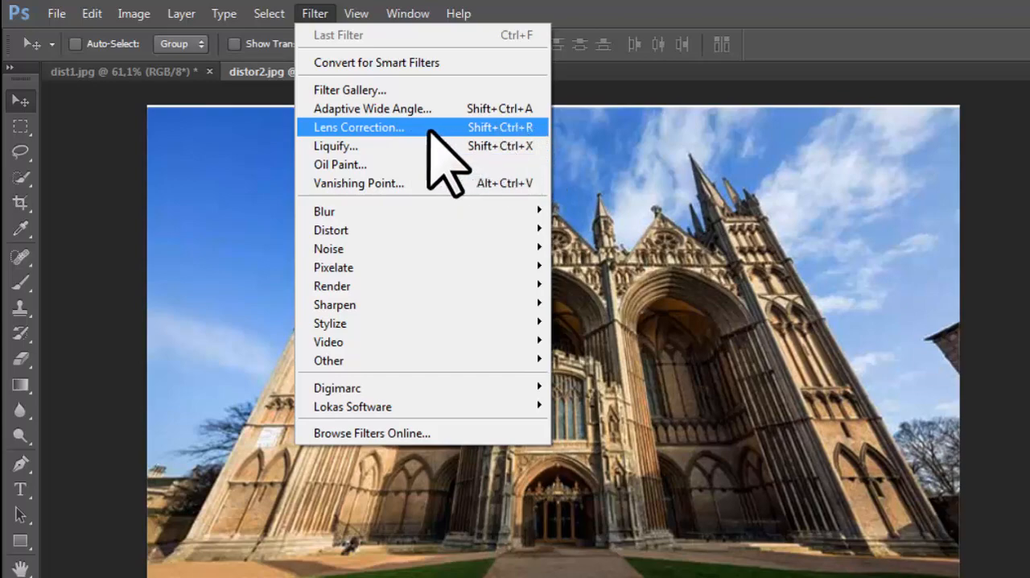
# Open the Lens Correction filter for the cathedral photo distor2.jpg
pyautogui.click(648, 137)
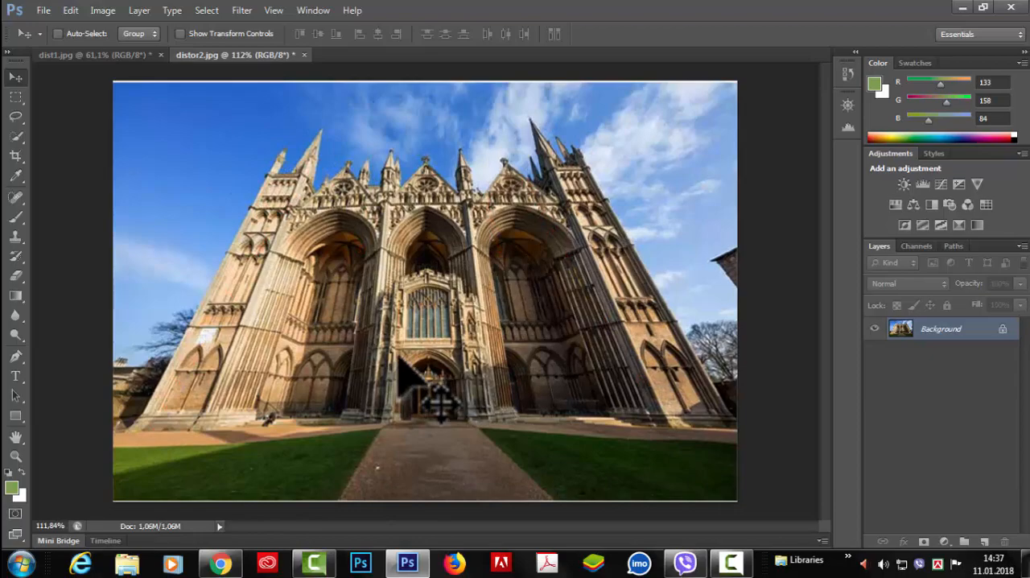
pyautogui.click(241, 11)
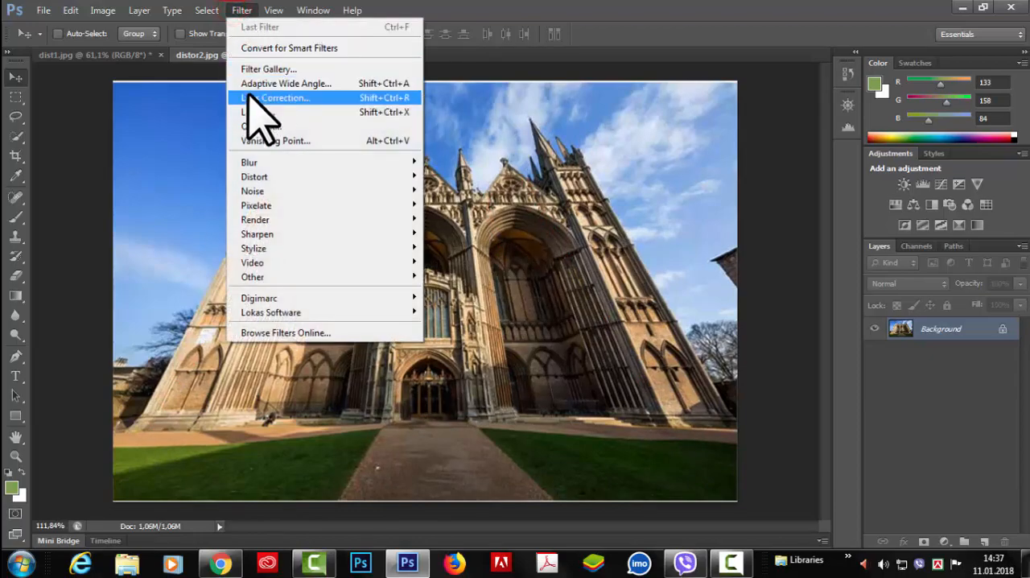
pyautogui.click(265, 98)
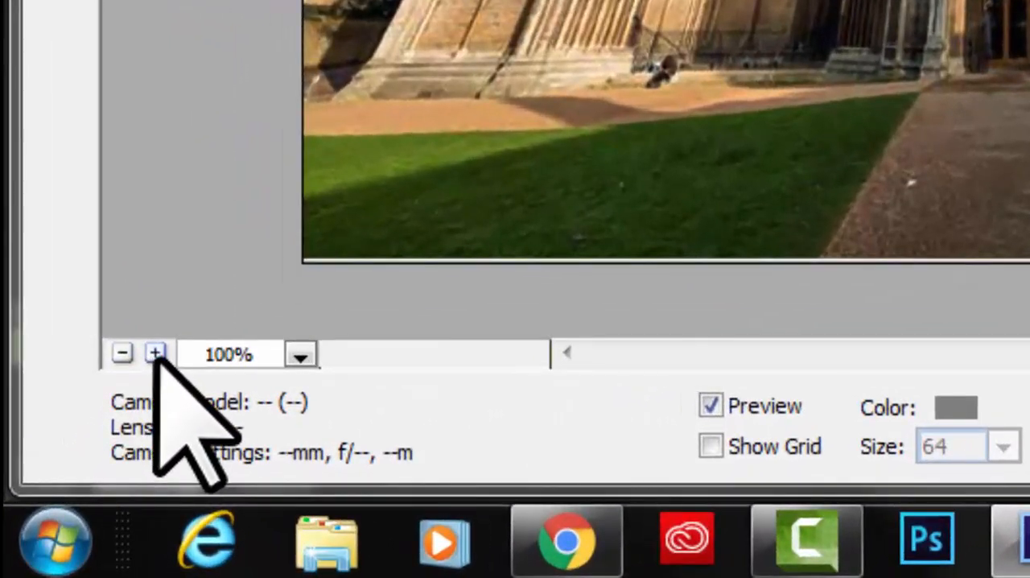
# Examine the preview image at 300% and 800% magnification and return it to 100%
pyautogui.click(60, 490)
pyautogui.click(155, 354)
pyautogui.click(155, 354)
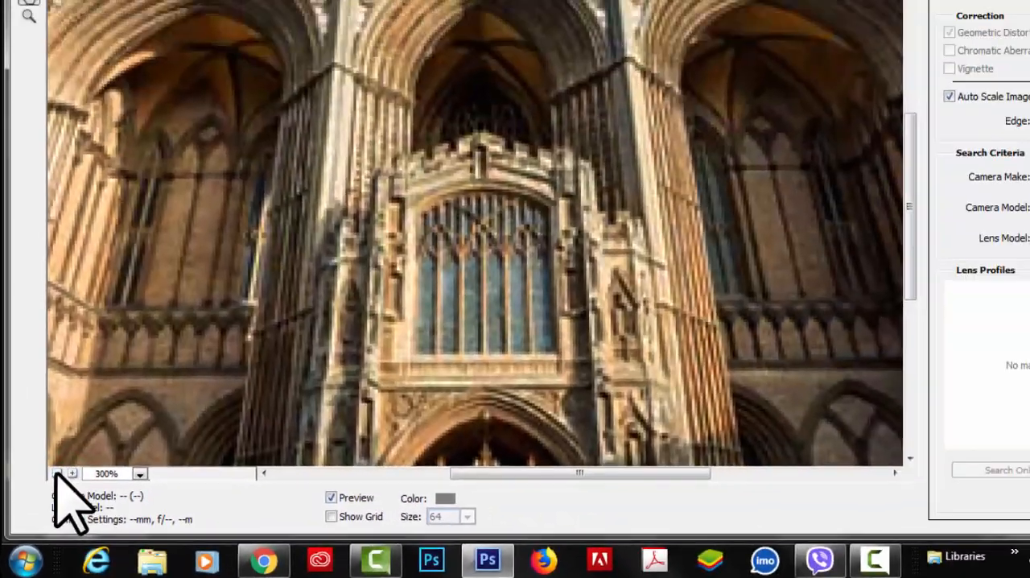
pyautogui.click(57, 473)
pyautogui.click(57, 473)
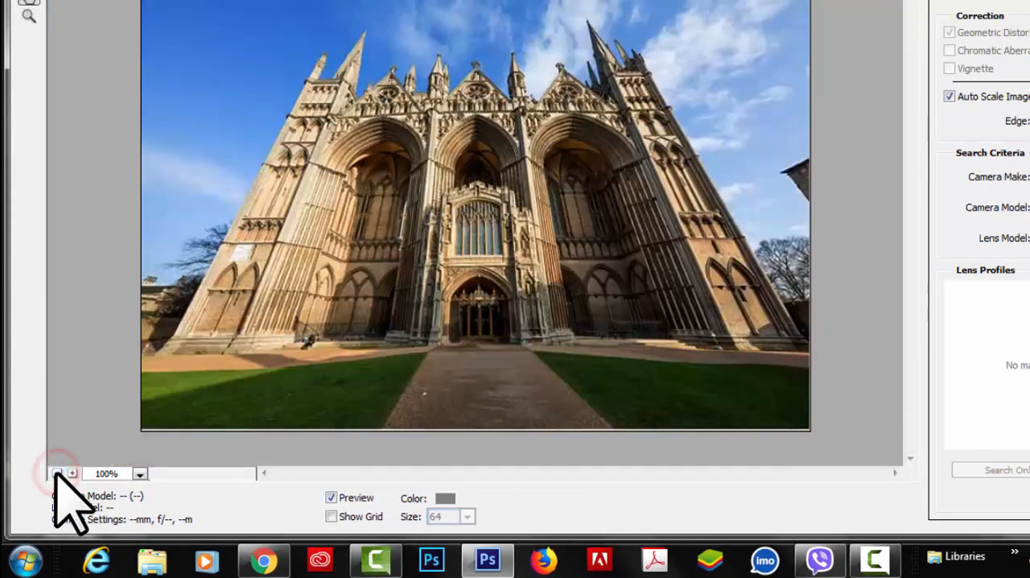
pyautogui.click(140, 473)
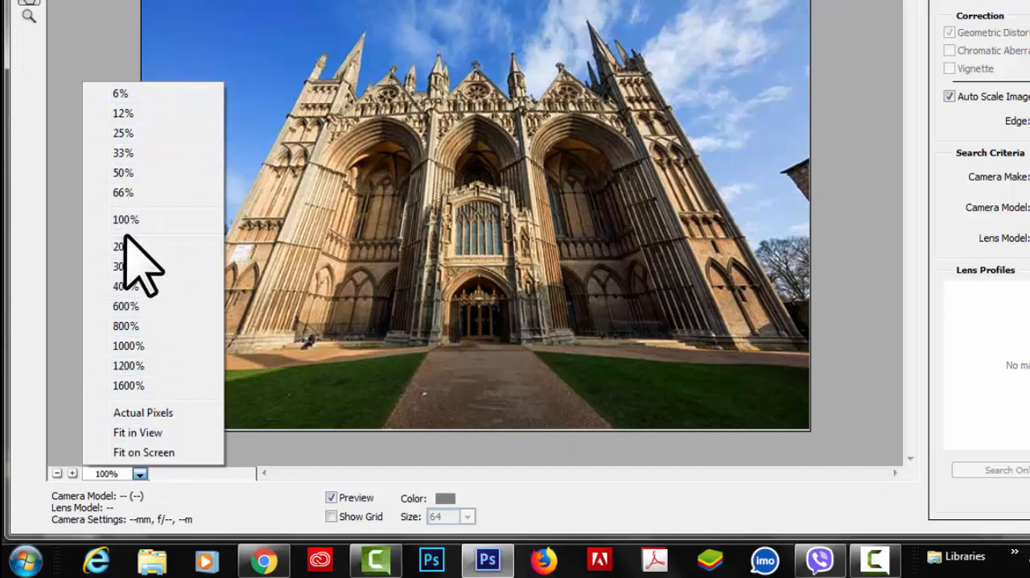
pyautogui.click(125, 325)
pyautogui.click(140, 473)
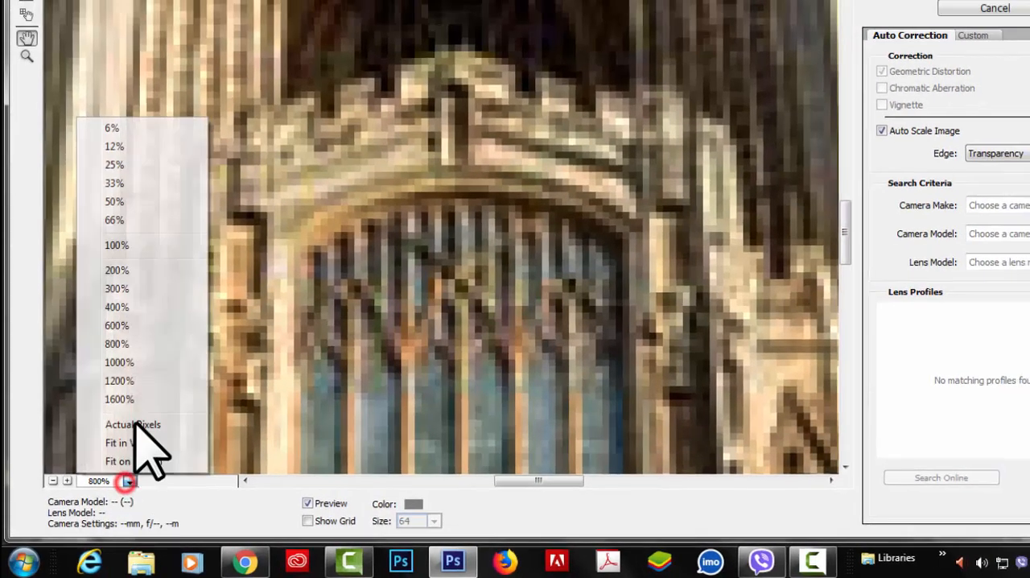
pyautogui.click(132, 222)
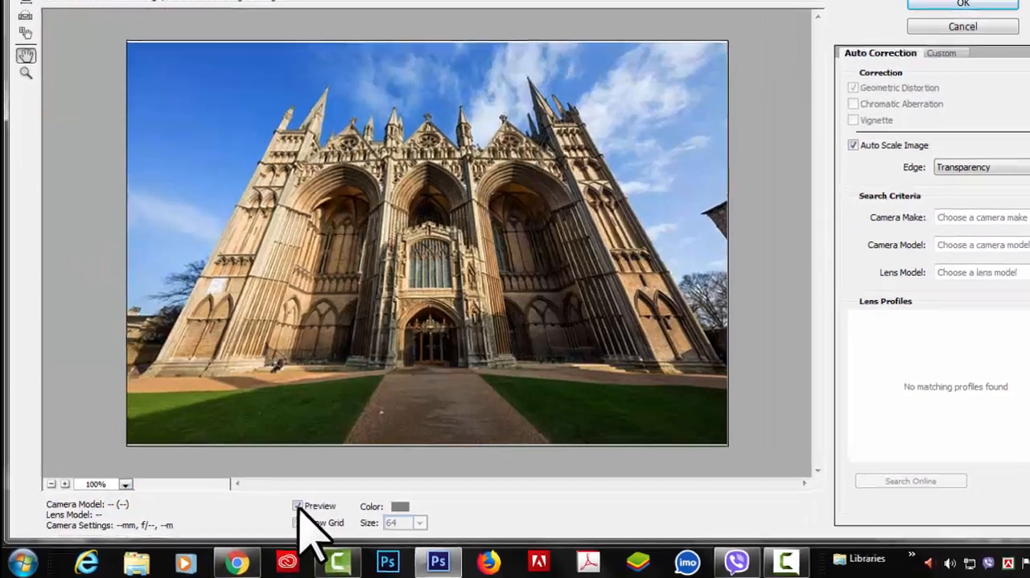
# Compare the image with the correction preview off and on, and open the custom correction settings
pyautogui.click(278, 510)
pyautogui.click(278, 511)
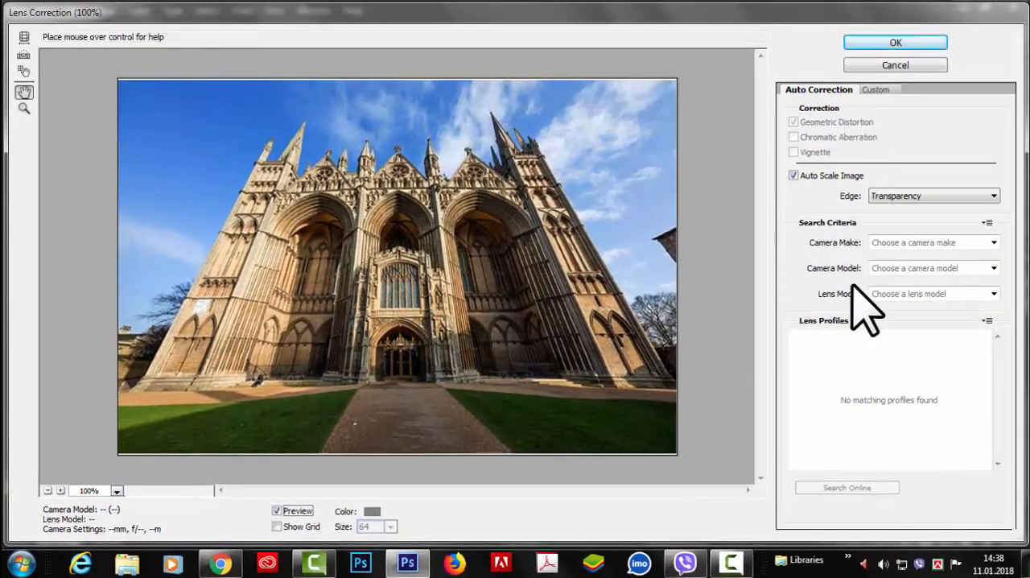
pyautogui.click(887, 90)
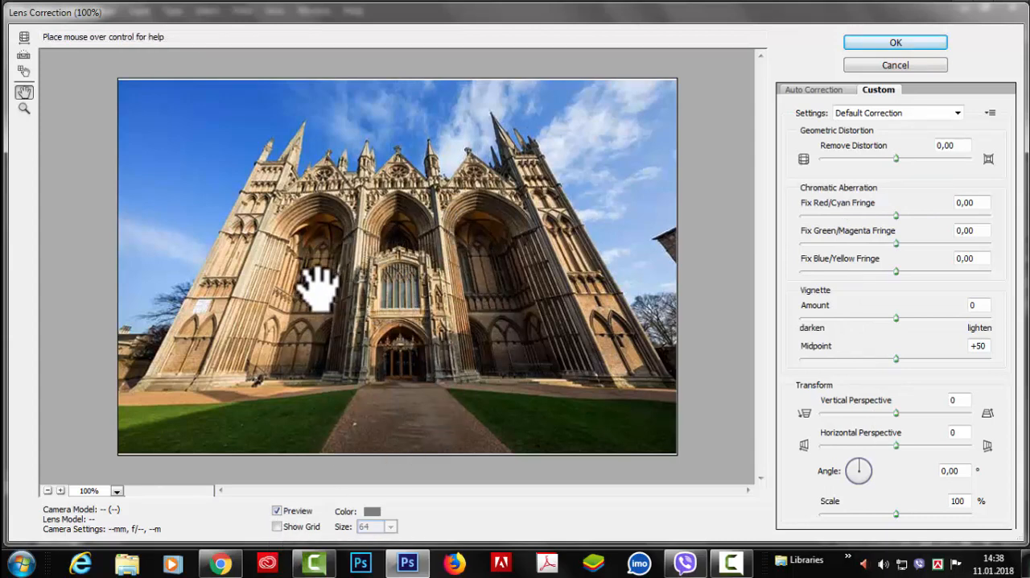
# Show the alignment grid over the image and set its colour to bright red (f20202)
pyautogui.click(277, 526)
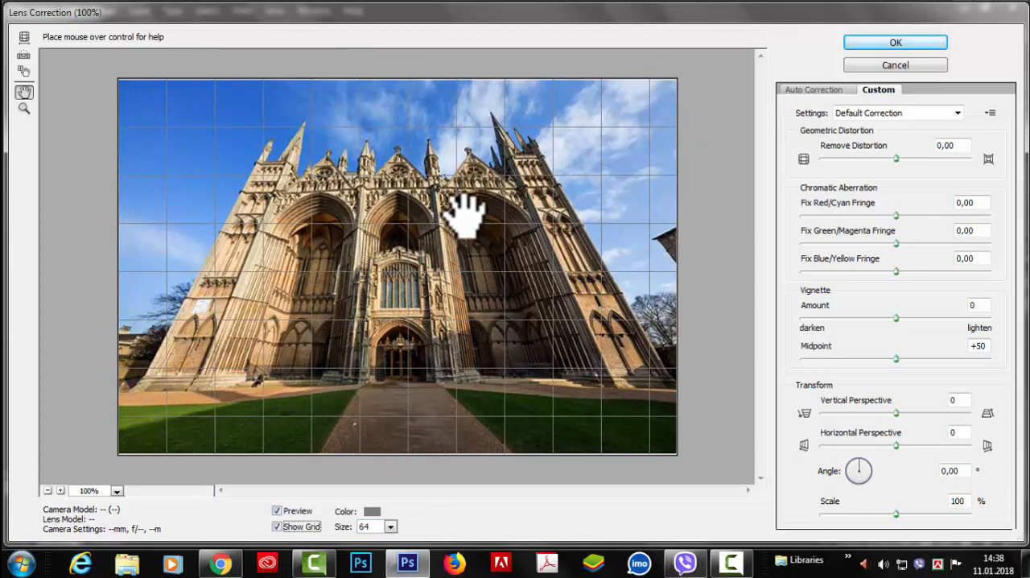
pyautogui.click(371, 512)
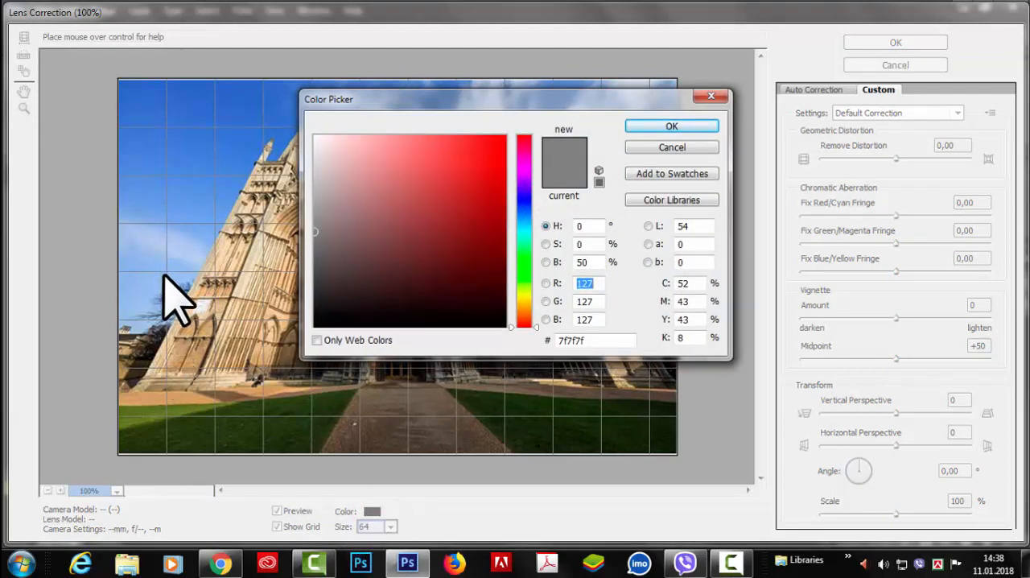
pyautogui.click(501, 143)
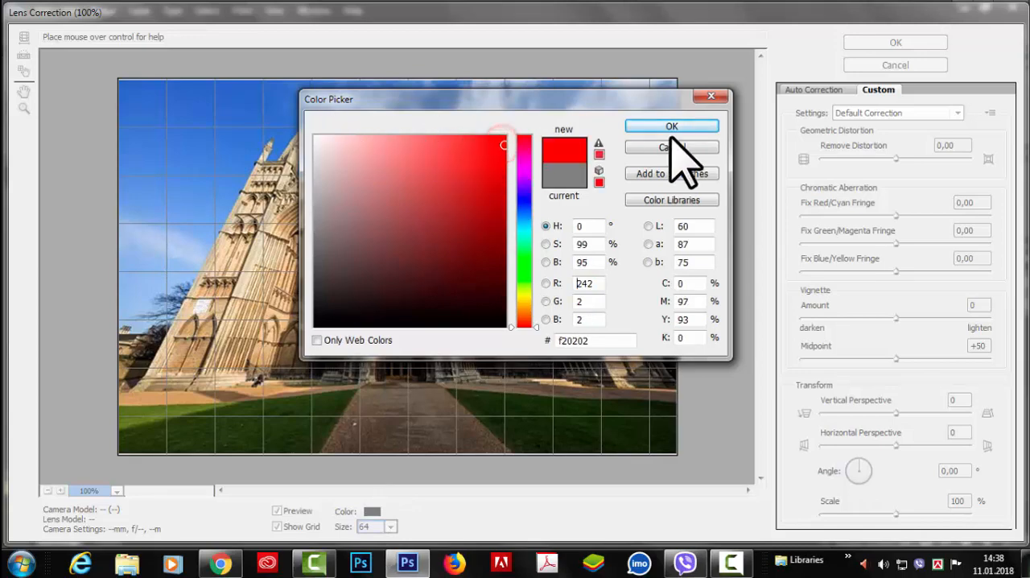
pyautogui.click(672, 127)
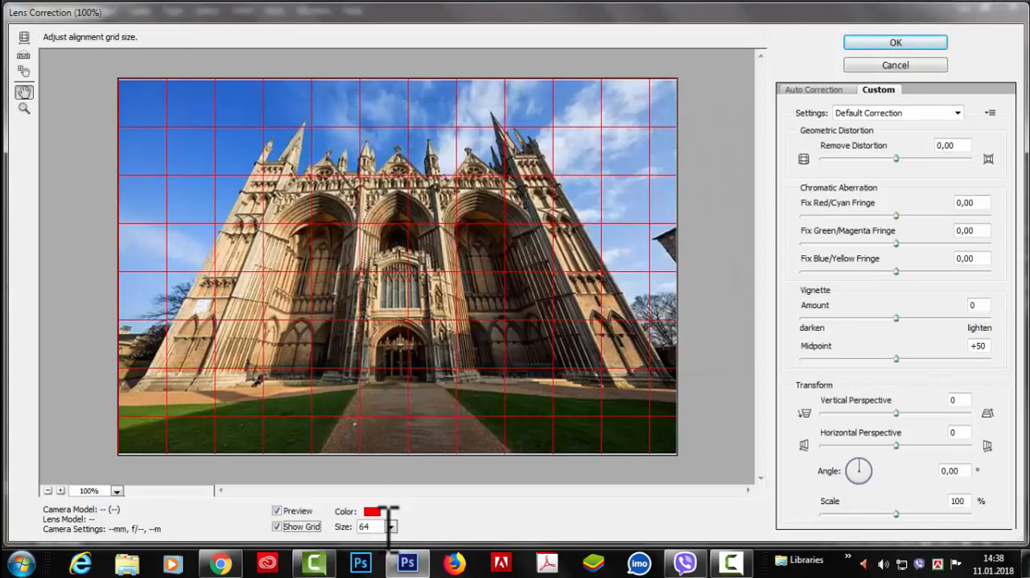
# Change the alignment grid colour to blue (178fe3)
pyautogui.click(373, 511)
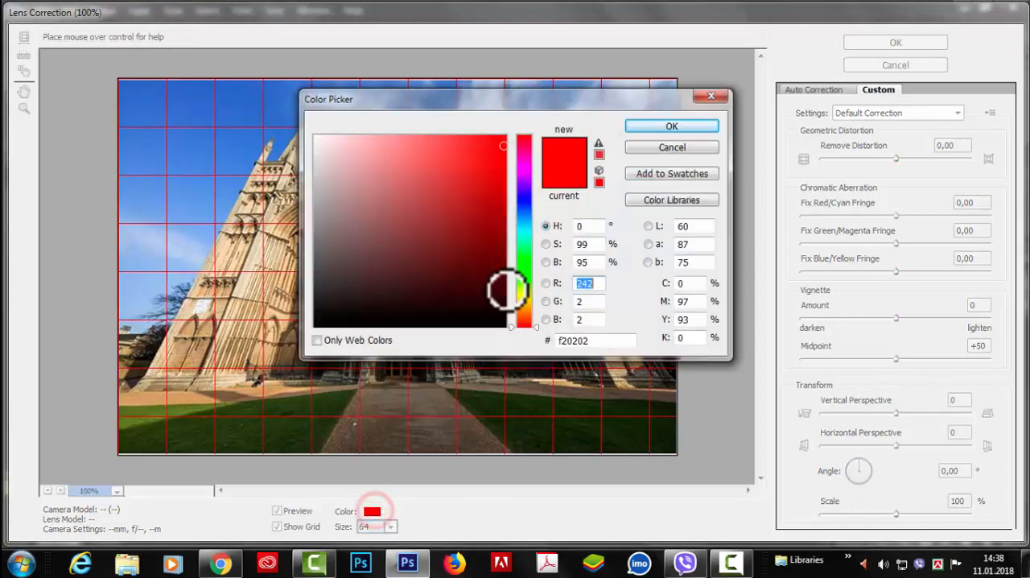
pyautogui.click(524, 214)
pyautogui.click(485, 156)
pyautogui.click(676, 127)
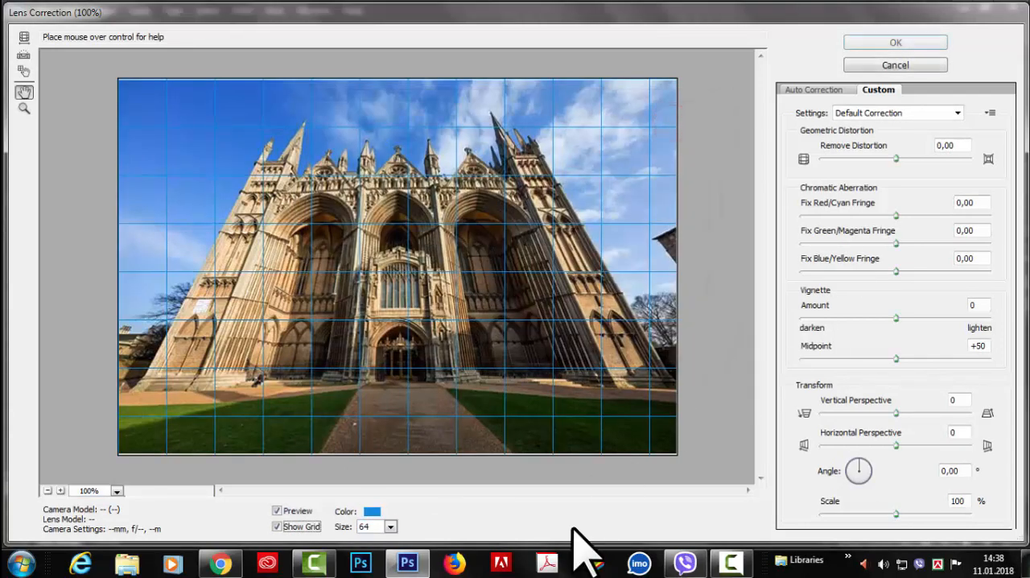
# Set the alignment grid colour to red (e31725)
pyautogui.click(372, 512)
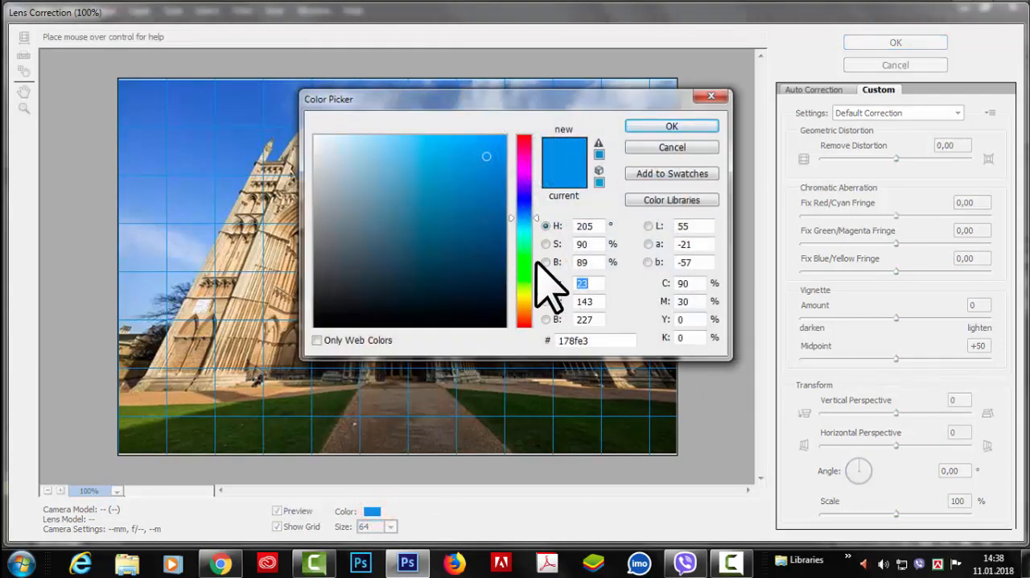
pyautogui.click(528, 135)
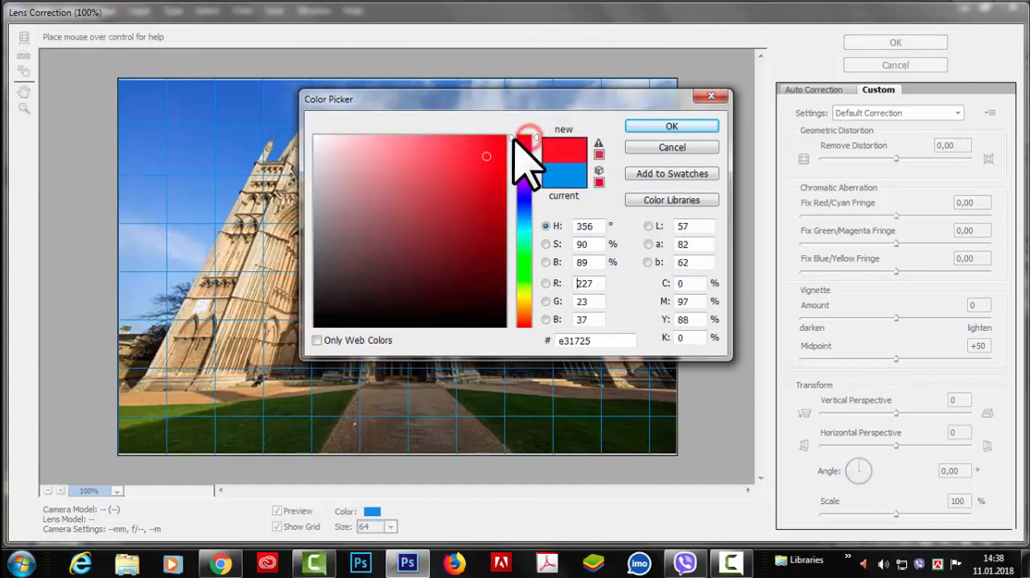
pyautogui.click(670, 127)
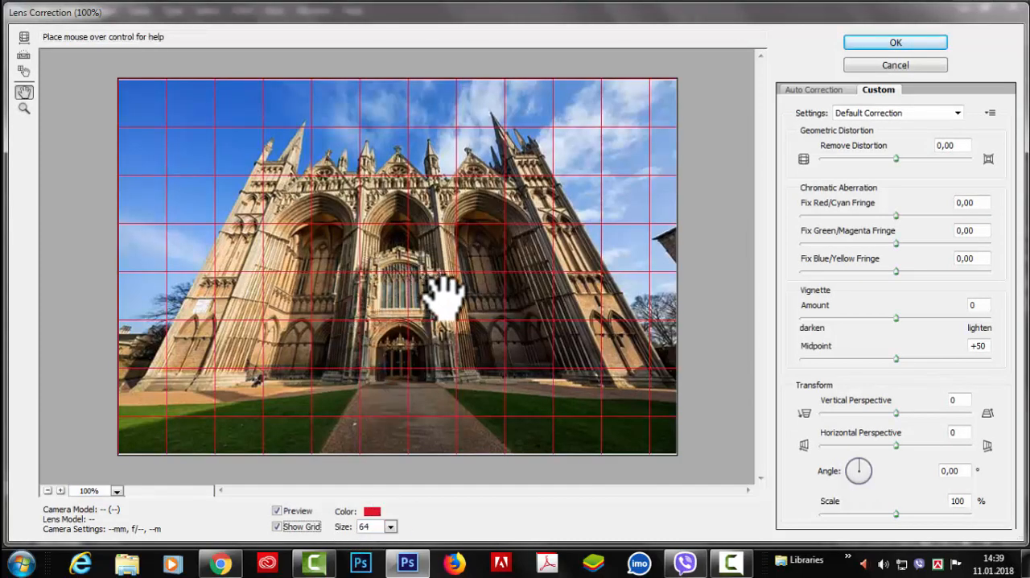
# Set the alignment grid size to 80
pyautogui.click(391, 526)
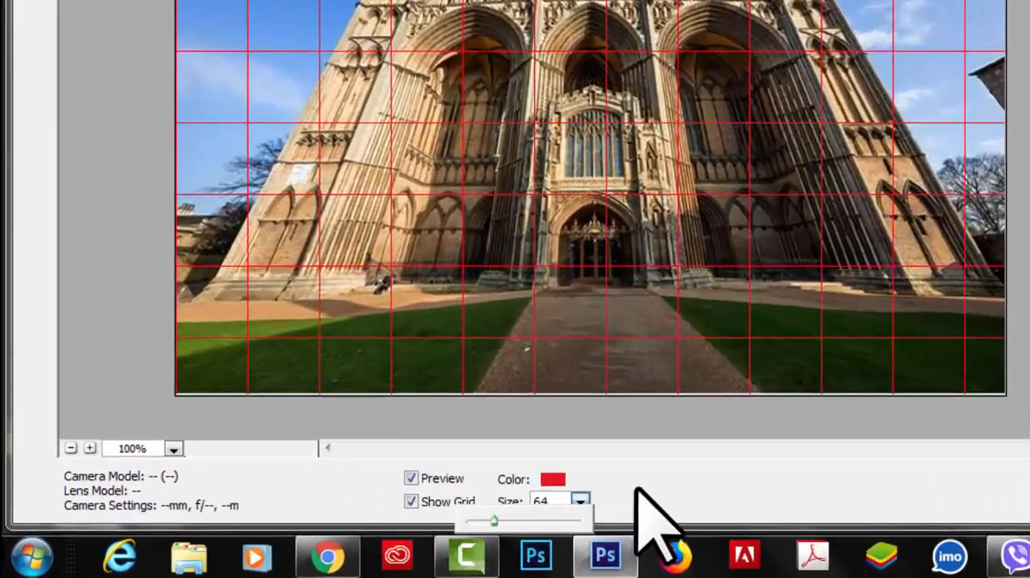
pyautogui.click(435, 516)
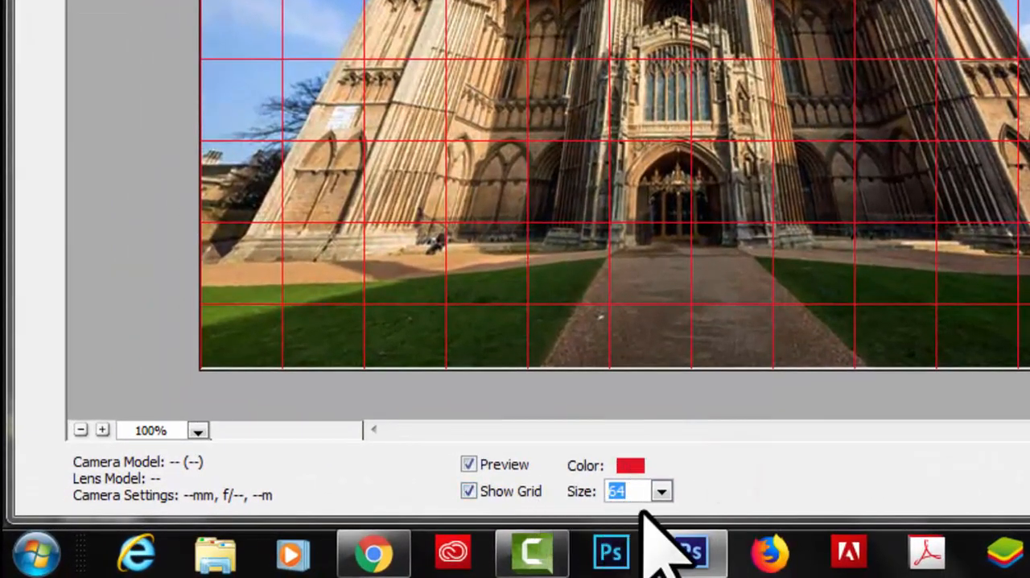
pyautogui.write('80')
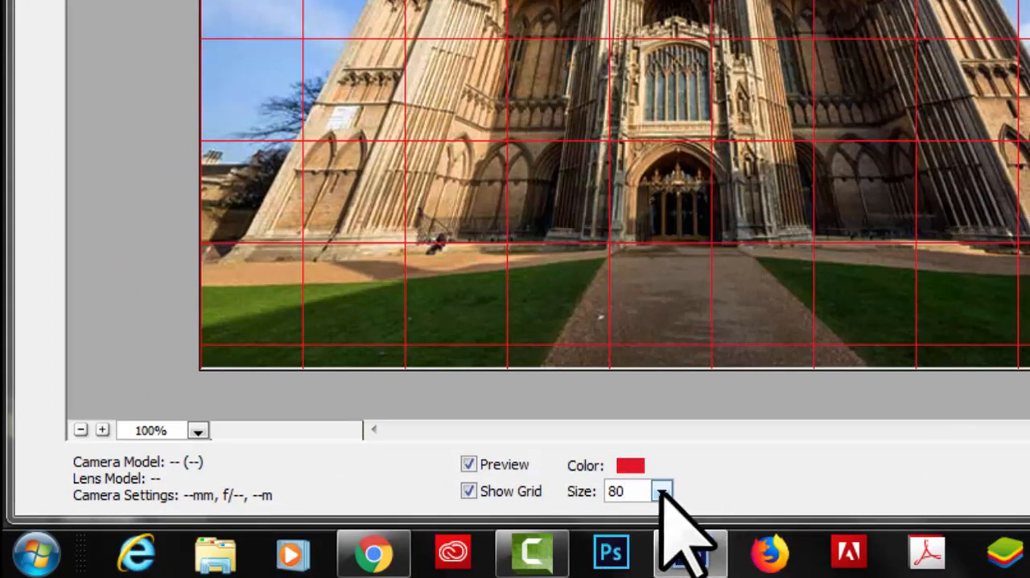
# Try coarser and finer alignment grid spacings, set the size to 95, and hide the grid
pyautogui.click(661, 491)
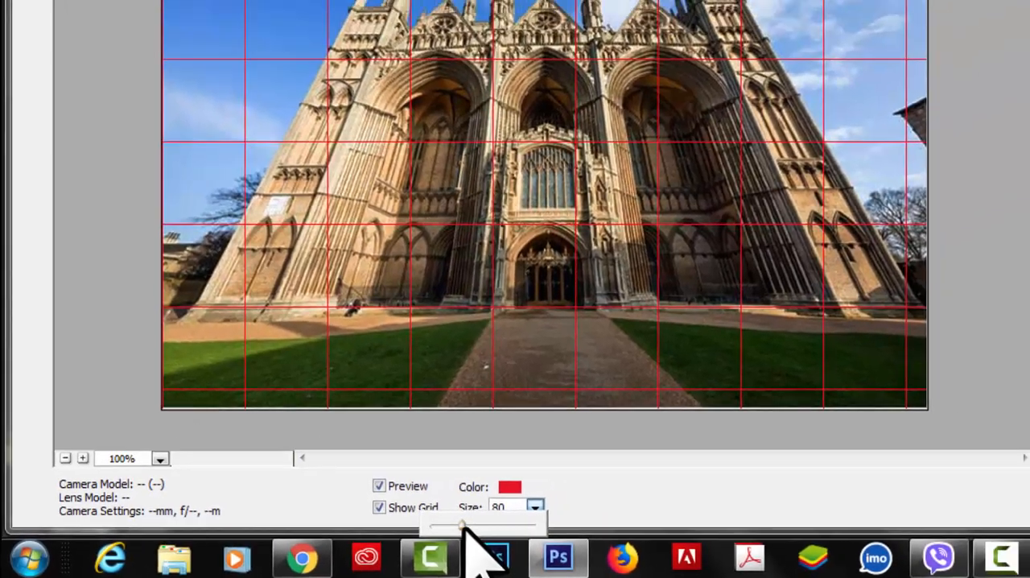
pyautogui.moveTo(574, 521); pyautogui.dragTo(607, 512)
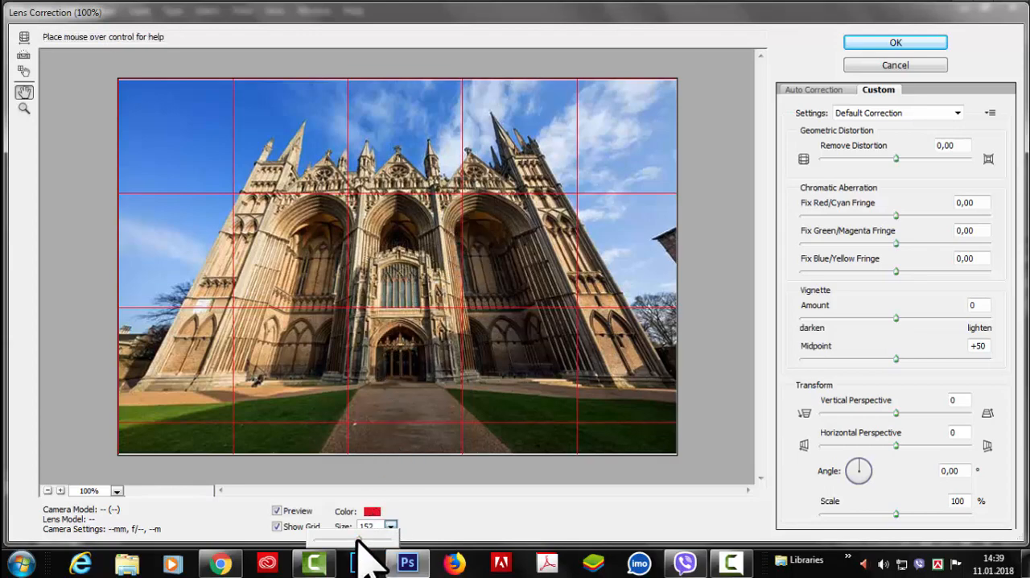
pyautogui.moveTo(359, 540); pyautogui.dragTo(323, 537)
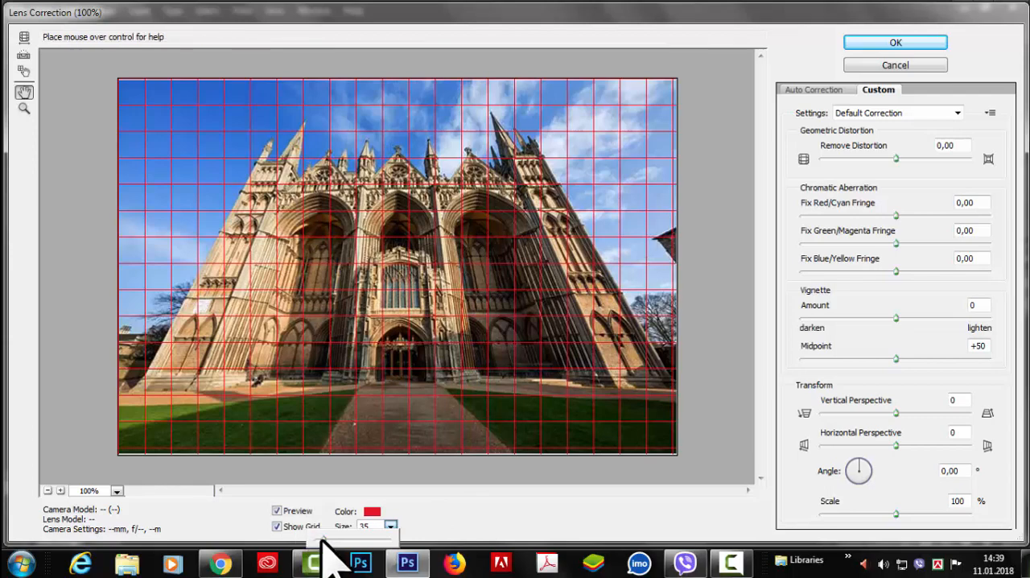
pyautogui.moveTo(324, 537); pyautogui.dragTo(342, 539)
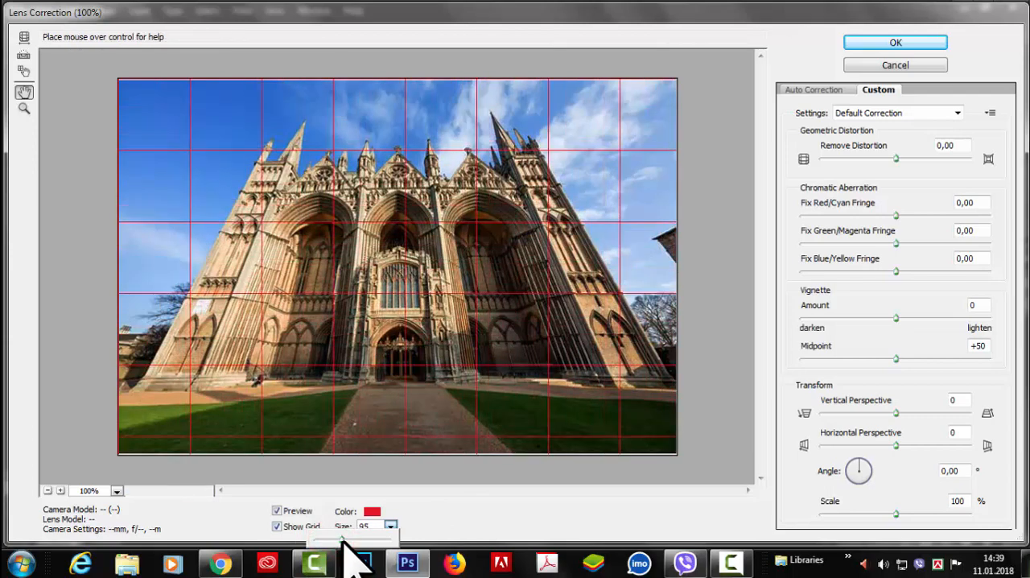
pyautogui.click(523, 519)
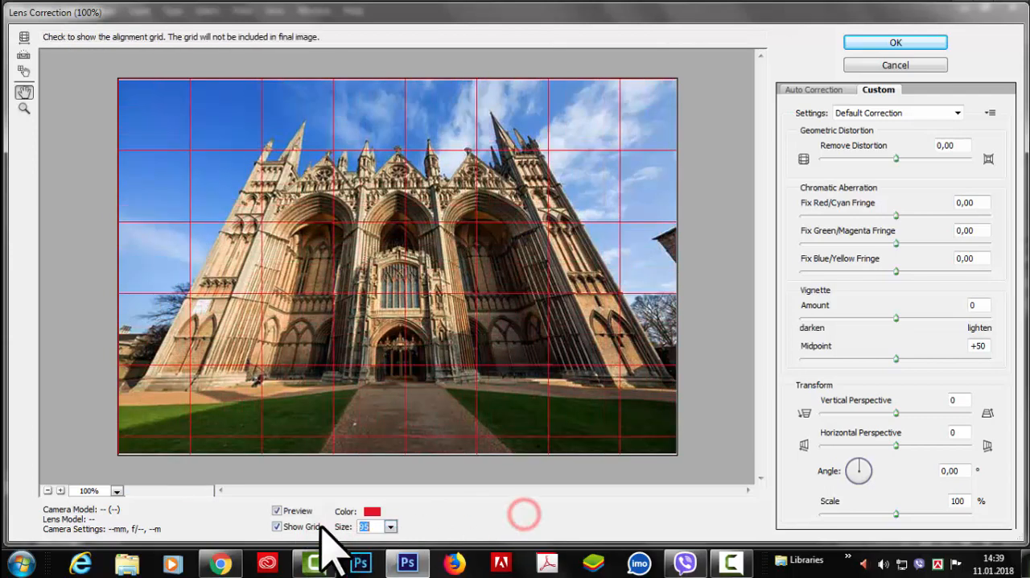
pyautogui.click(376, 525)
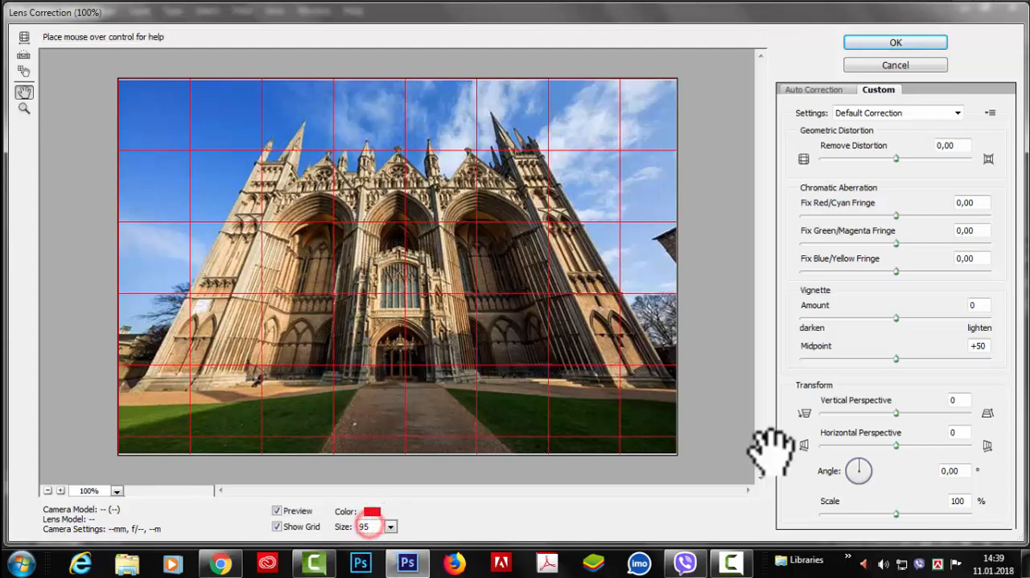
pyautogui.click(277, 526)
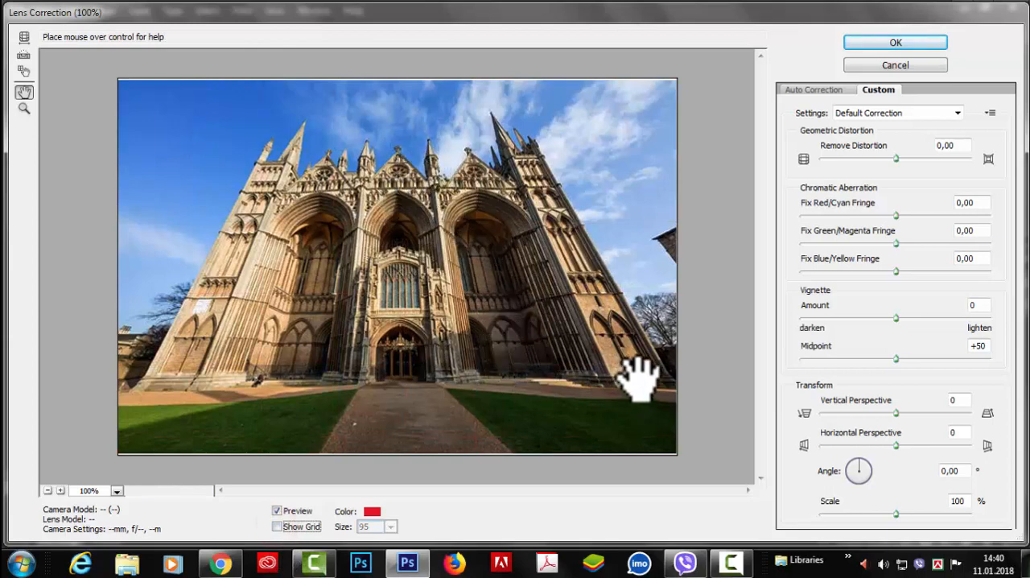
# Adjust the cathedral's geometric distortion with the Remove Distortion tool, trying +34,18 and ending at +0,91
pyautogui.click(24, 37)
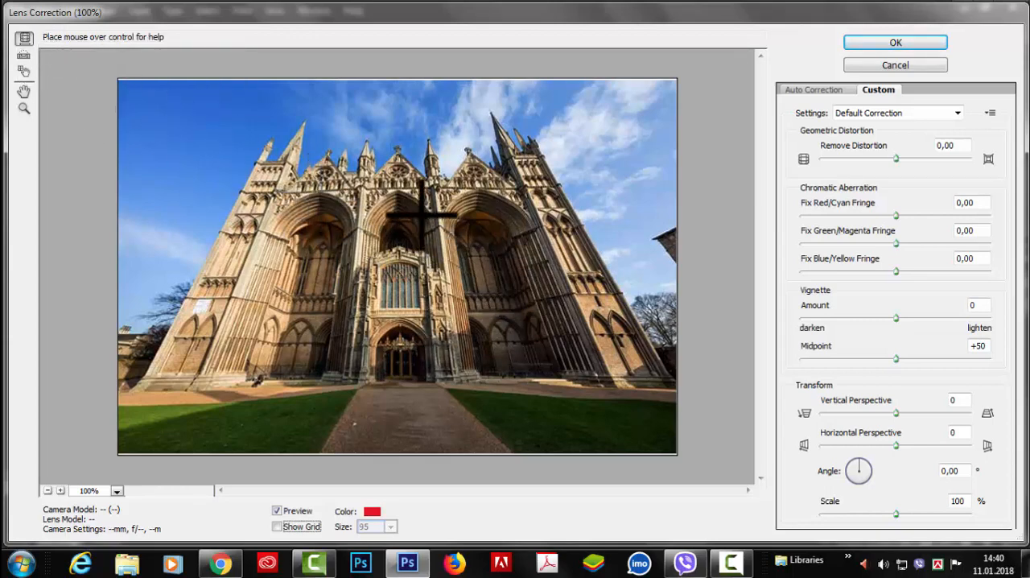
pyautogui.moveTo(314, 165); pyautogui.dragTo(360, 210)
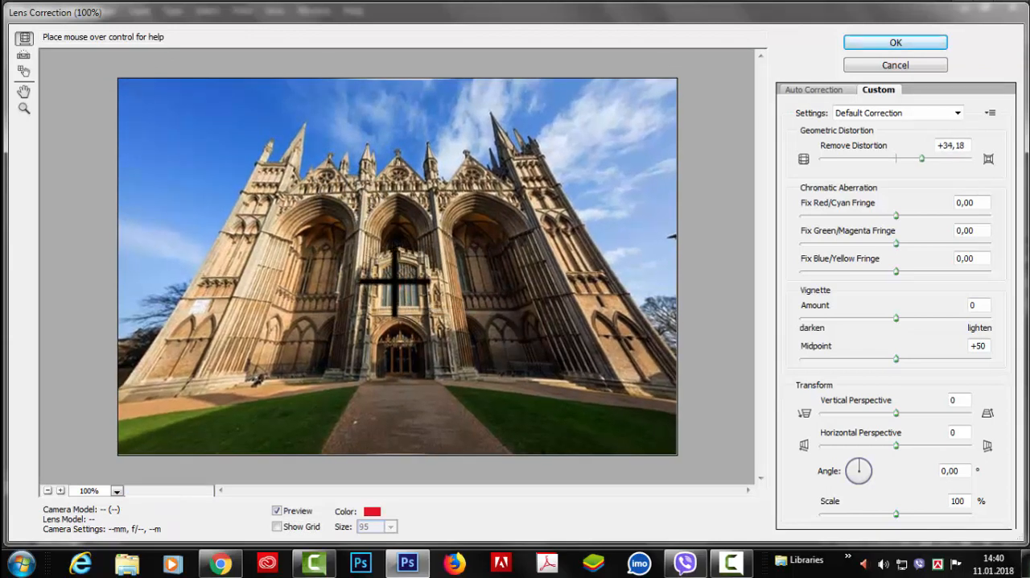
pyautogui.moveTo(398, 285)
pyautogui.mouseDown()
pyautogui.moveTo(433, 314)
pyautogui.moveTo(412, 287)
pyautogui.mouseUp()
pyautogui.moveTo(590, 142)
pyautogui.mouseDown()
pyautogui.moveTo(646, 142)
pyautogui.moveTo(531, 147)
pyautogui.moveTo(620, 144)
pyautogui.moveTo(580, 142)
pyautogui.mouseUp()
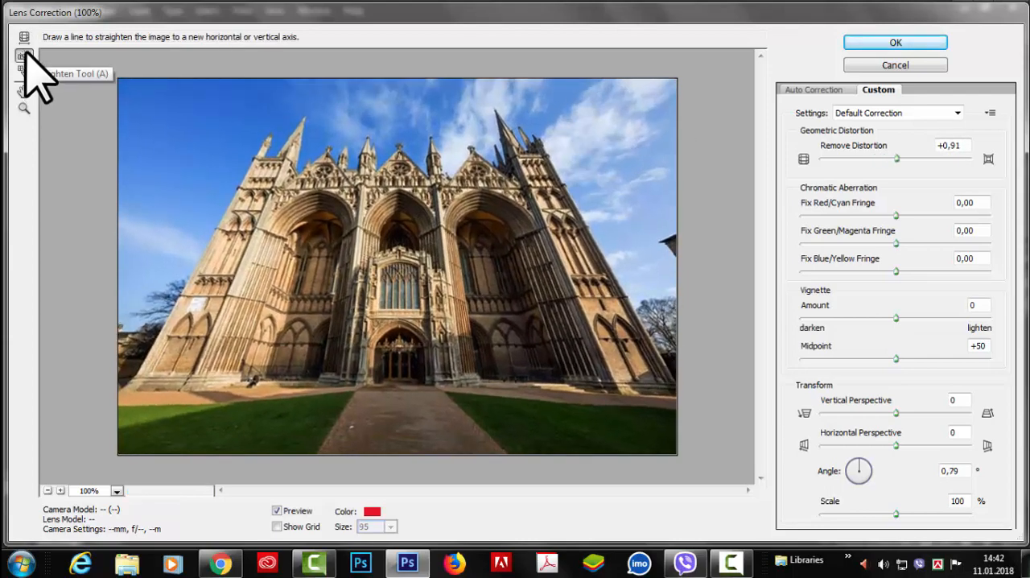
pyautogui.click(24, 37)
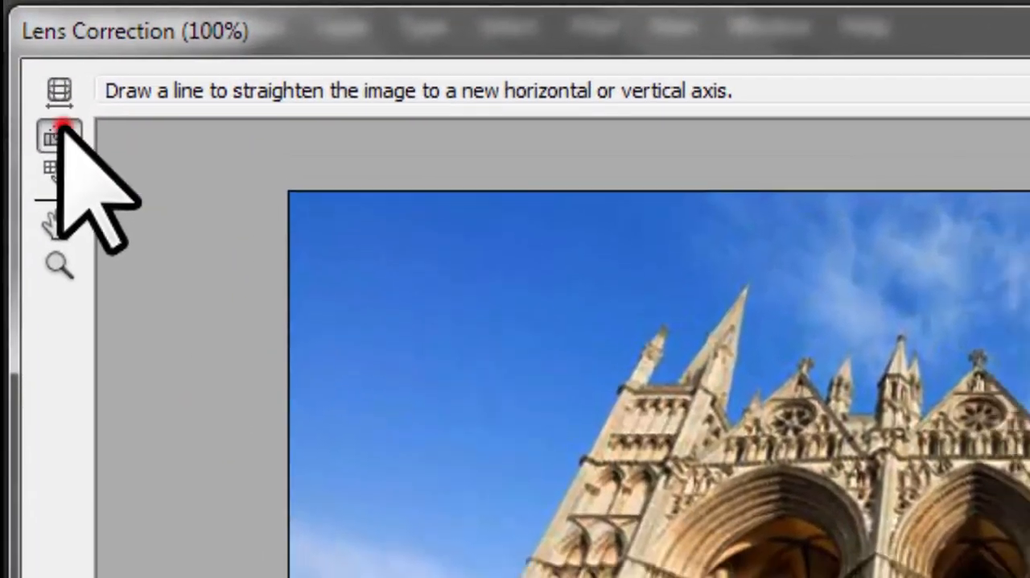
# Rotate the image to an angle of 10,28° and level it with the Straighten tool along the cathedral's base
pyautogui.click(22, 55)
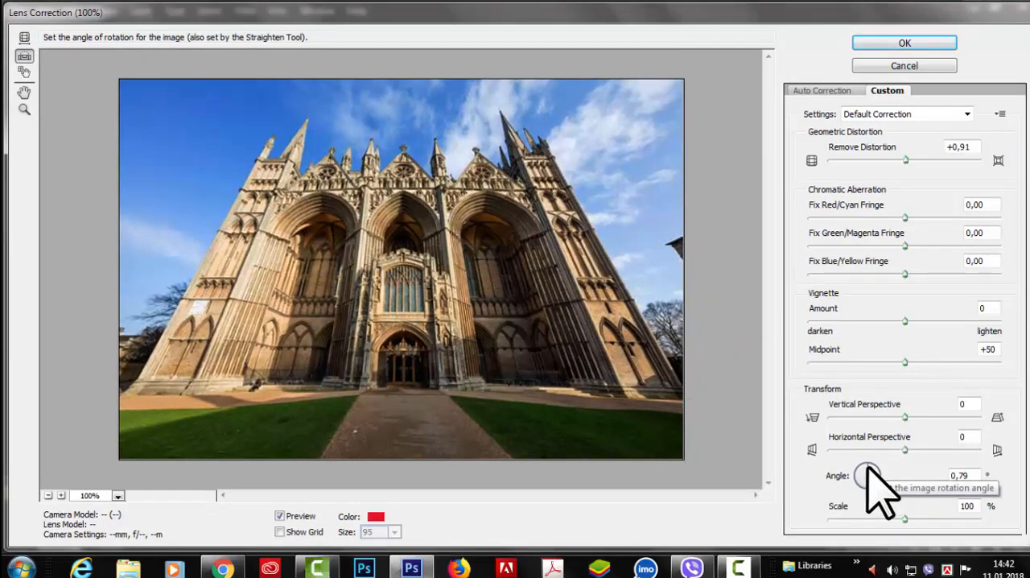
pyautogui.moveTo(874, 476); pyautogui.dragTo(871, 473)
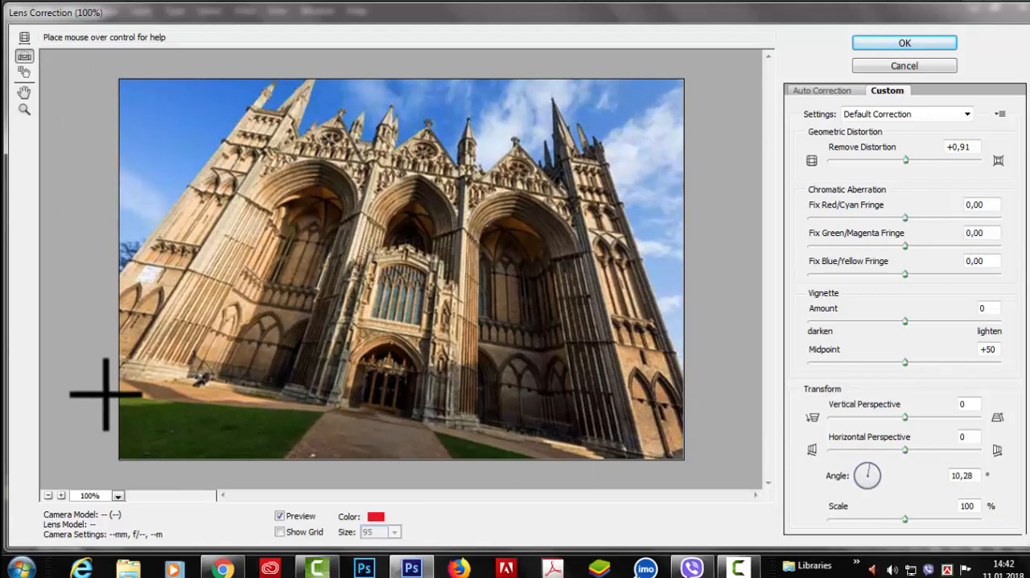
pyautogui.moveTo(692, 383); pyautogui.dragTo(109, 368)
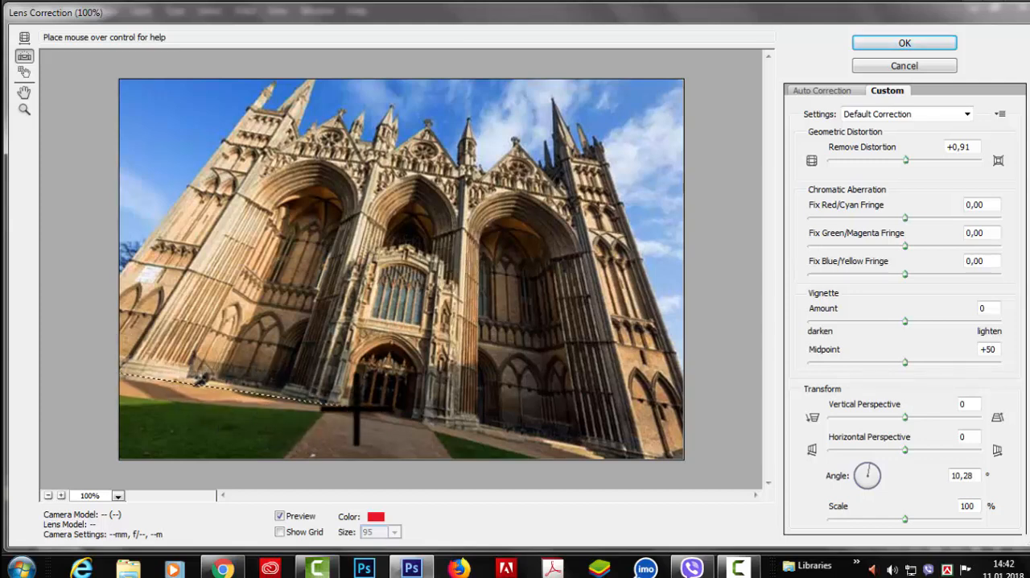
pyautogui.moveTo(395, 426)
pyautogui.mouseDown()
pyautogui.moveTo(520, 425)
pyautogui.moveTo(694, 475)
pyautogui.mouseUp()
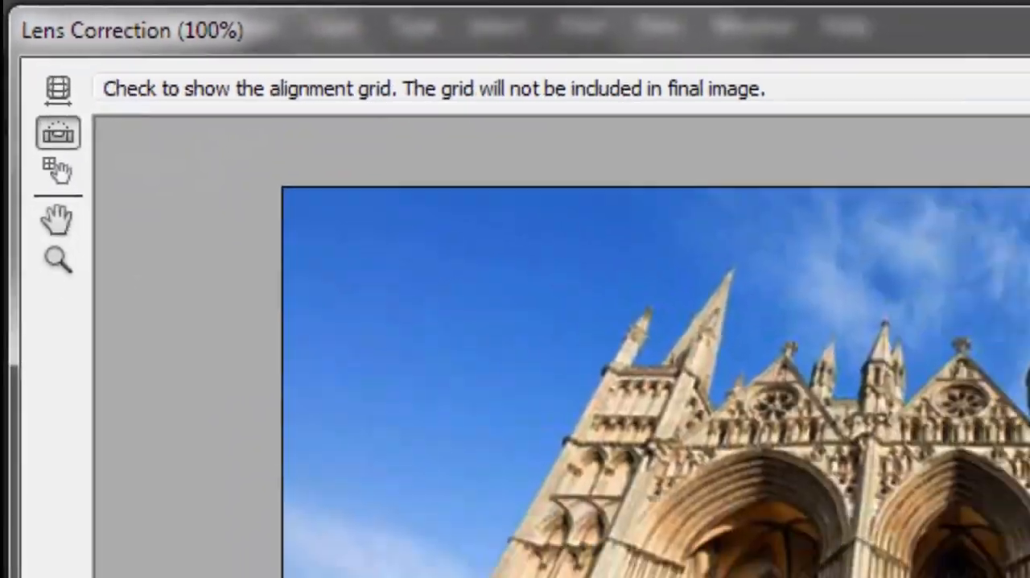
# Show the alignment grid and shift it with the Move Grid tool until a horizontal line meets the cathedral's base
pyautogui.click(277, 526)
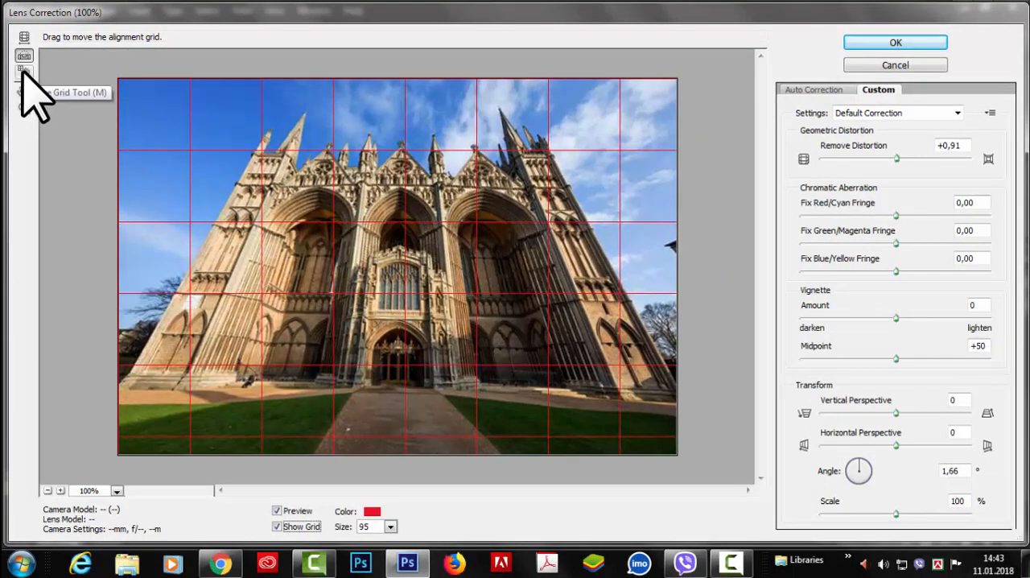
pyautogui.click(24, 71)
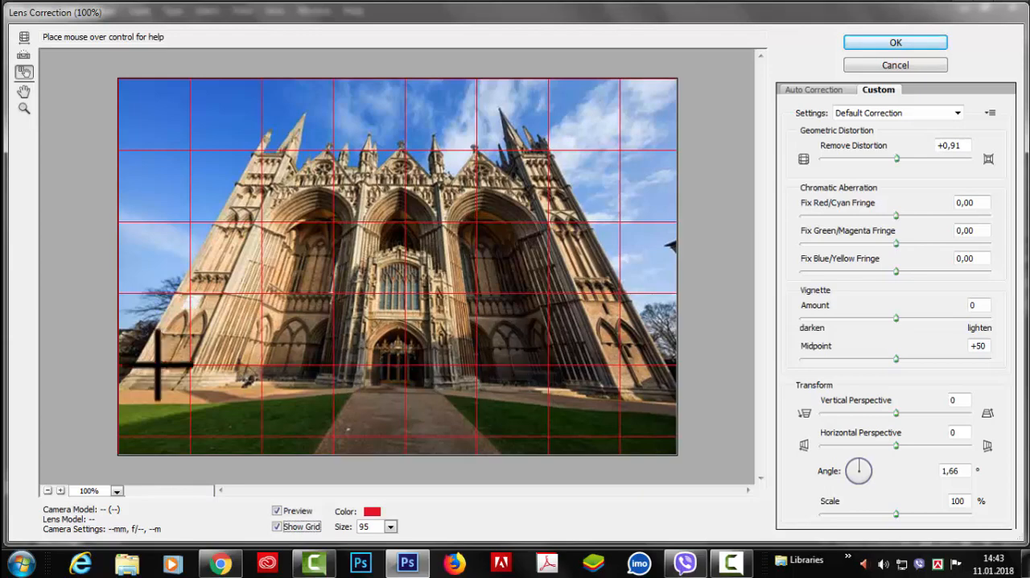
pyautogui.moveTo(389, 303); pyautogui.dragTo(383, 330)
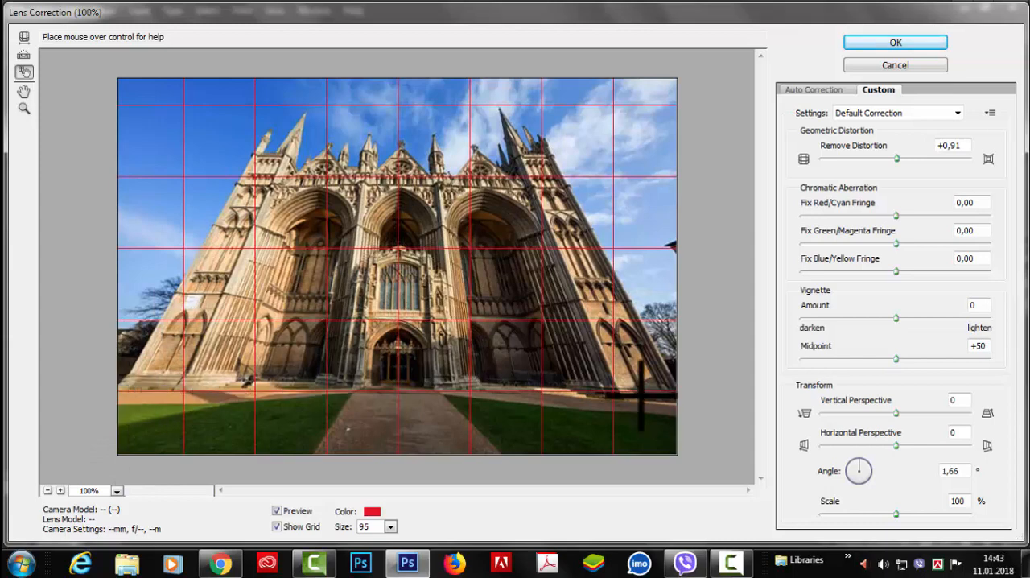
pyautogui.moveTo(283, 390); pyautogui.dragTo(287, 390)
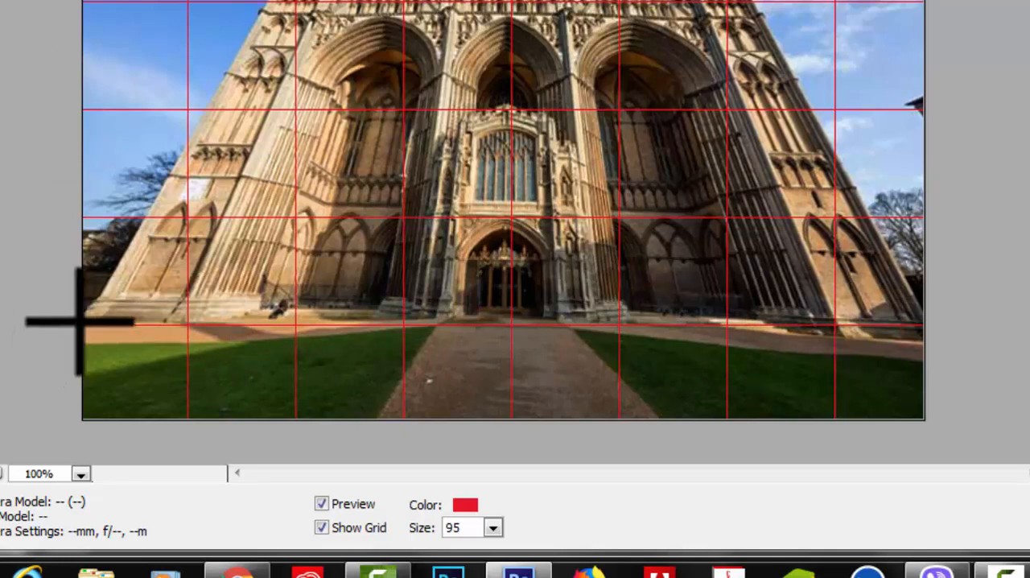
# Level the image along the cathedral's base with the Straighten tool to an angle of 359,89°, and shift the alignment grid sideways
pyautogui.moveTo(84, 324); pyautogui.dragTo(942, 323)
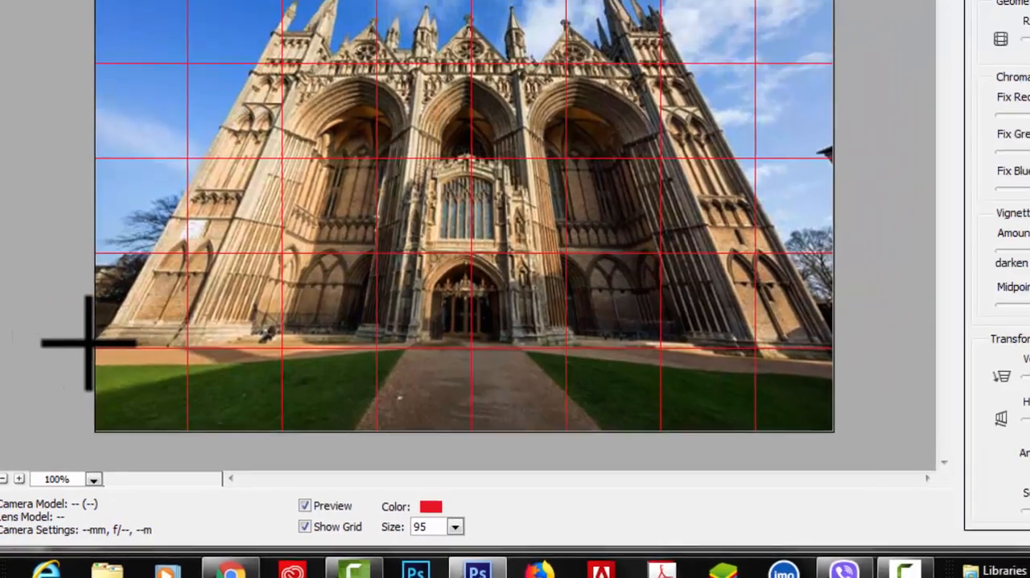
pyautogui.moveTo(90, 346); pyautogui.dragTo(830, 356)
pyautogui.moveTo(676, 396); pyautogui.dragTo(678, 397)
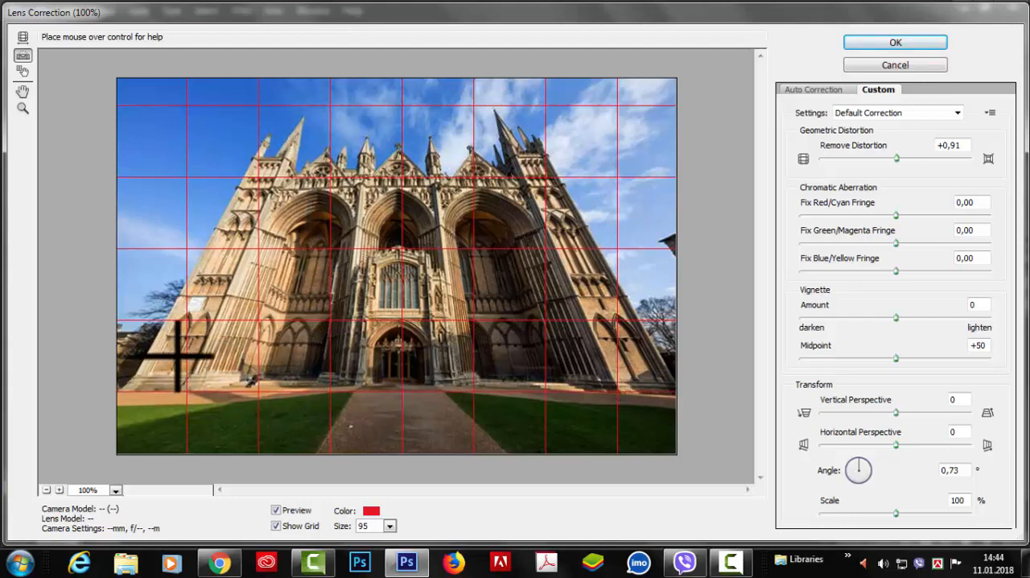
pyautogui.moveTo(177, 356); pyautogui.dragTo(175, 357)
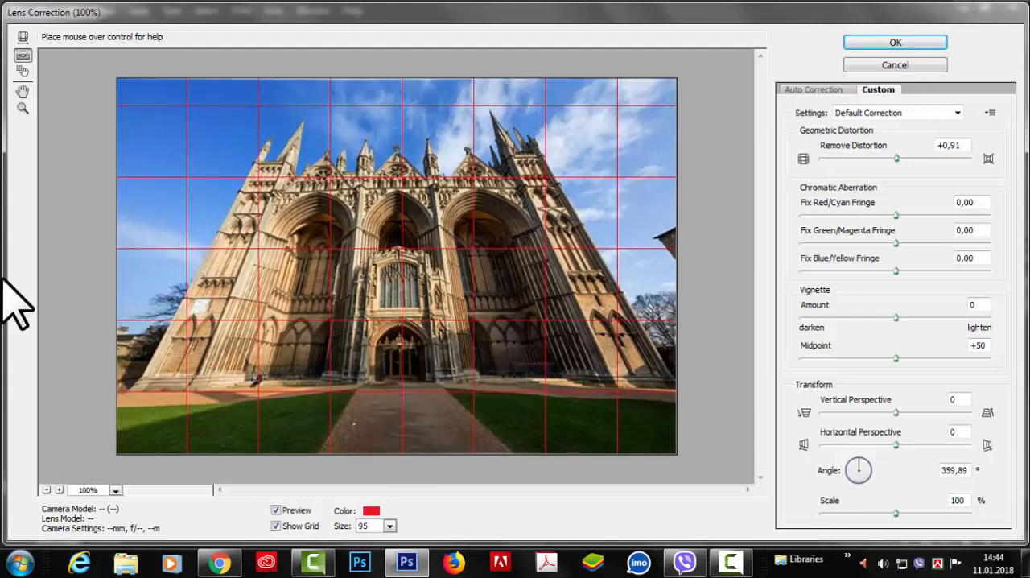
pyautogui.click(23, 72)
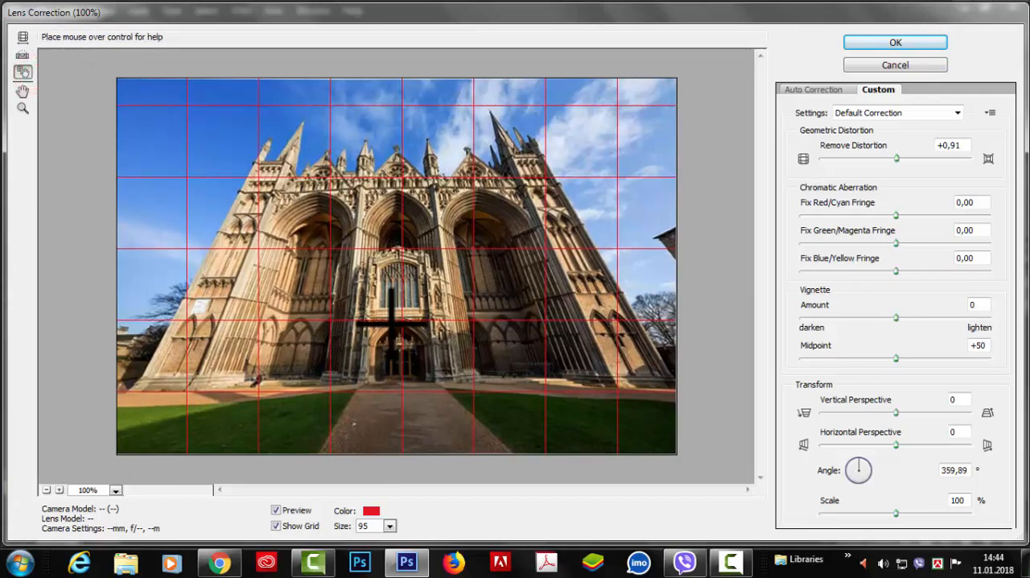
pyautogui.moveTo(396, 287); pyautogui.dragTo(246, 266)
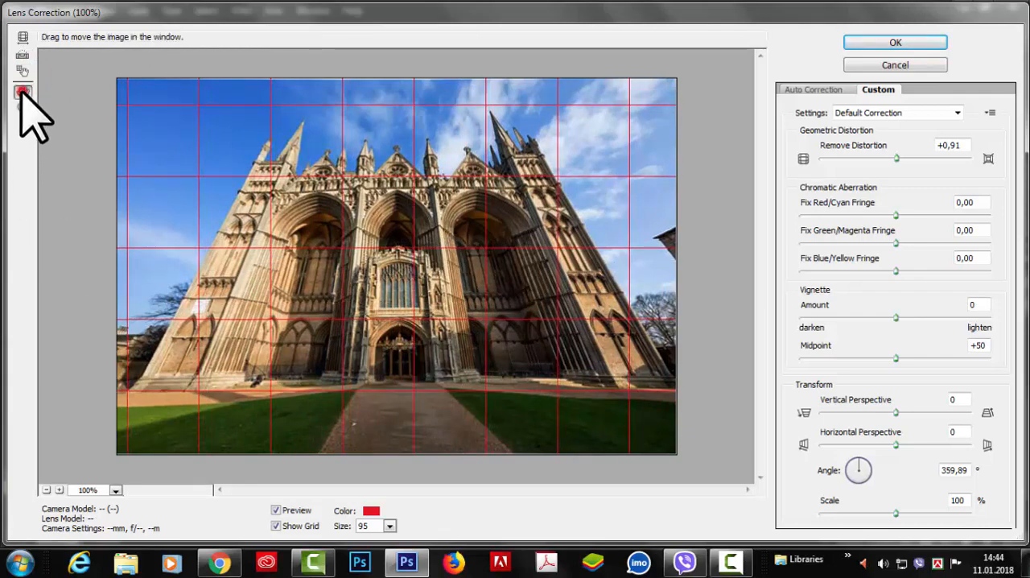
# Magnify the preview to 1000%, examine the cathedral's towers and arches with the Hand tool, and return to actual pixels
pyautogui.click(115, 489)
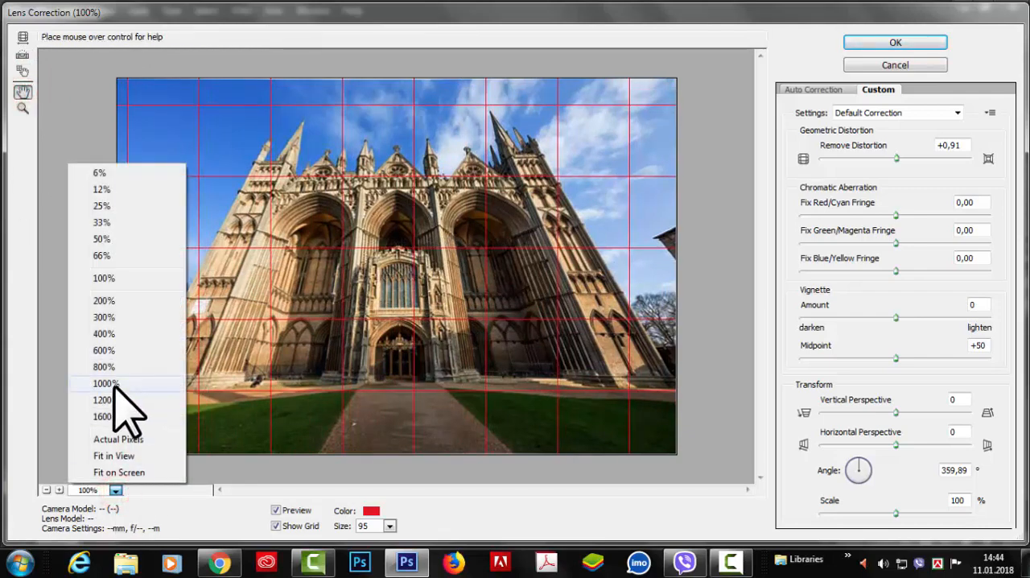
pyautogui.click(114, 387)
pyautogui.moveTo(291, 206); pyautogui.dragTo(407, 321)
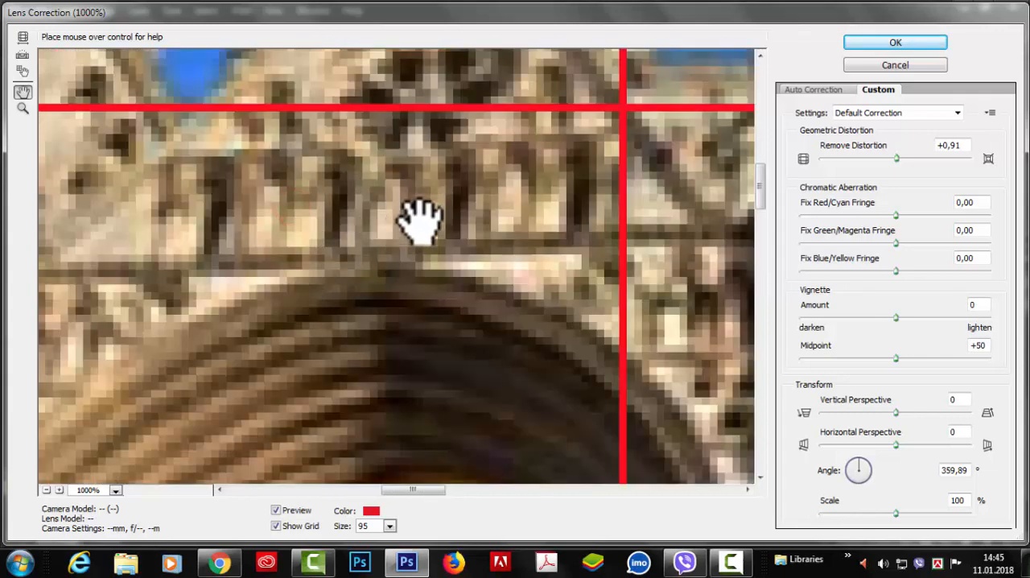
pyautogui.moveTo(270, 137); pyautogui.dragTo(489, 306)
pyautogui.moveTo(242, 173); pyautogui.dragTo(353, 265)
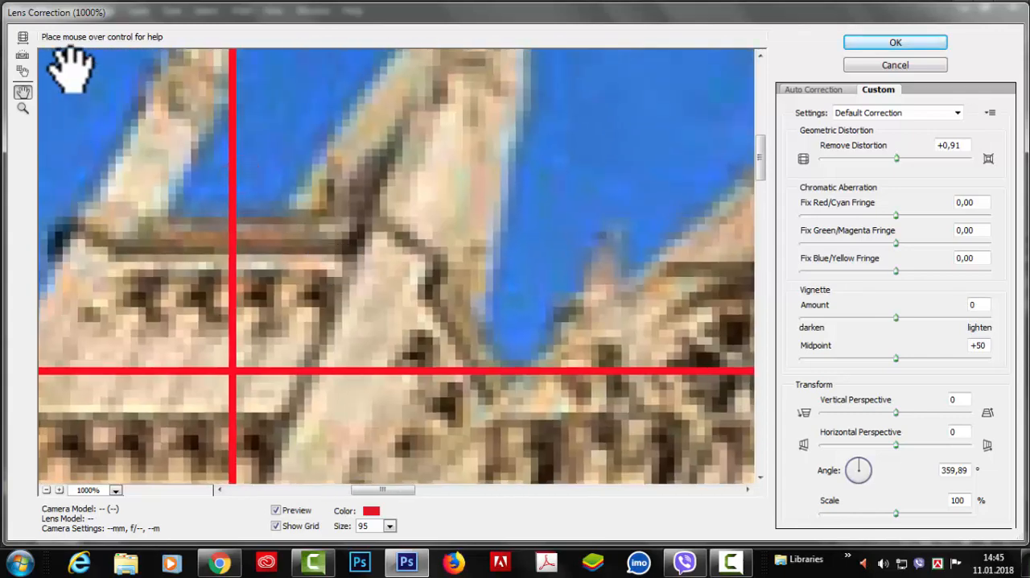
pyautogui.moveTo(173, 97); pyautogui.dragTo(154, 281)
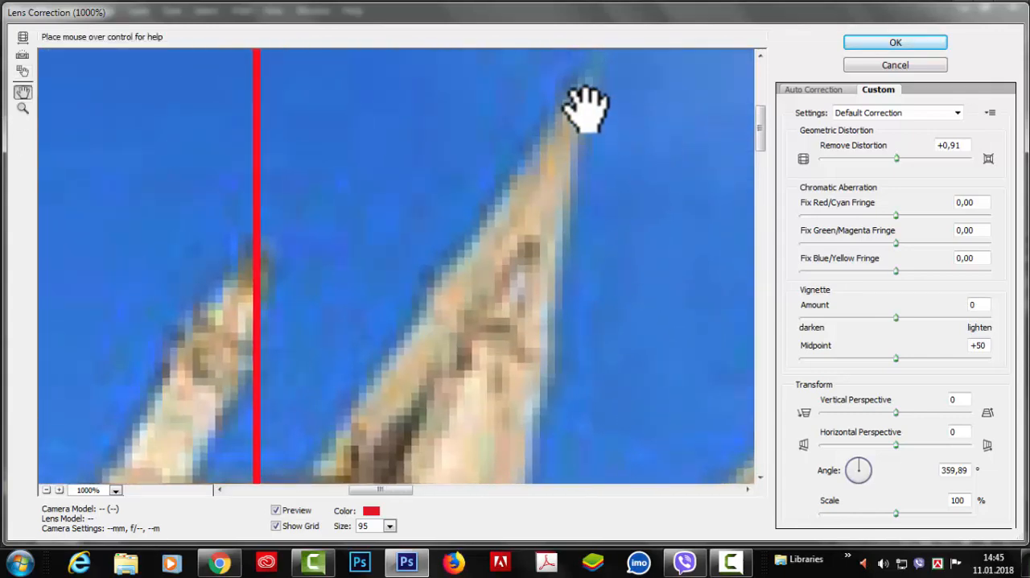
pyautogui.moveTo(586, 109); pyautogui.dragTo(499, 58)
pyautogui.moveTo(404, 359); pyautogui.dragTo(407, 60)
pyautogui.moveTo(451, 402); pyautogui.dragTo(449, 173)
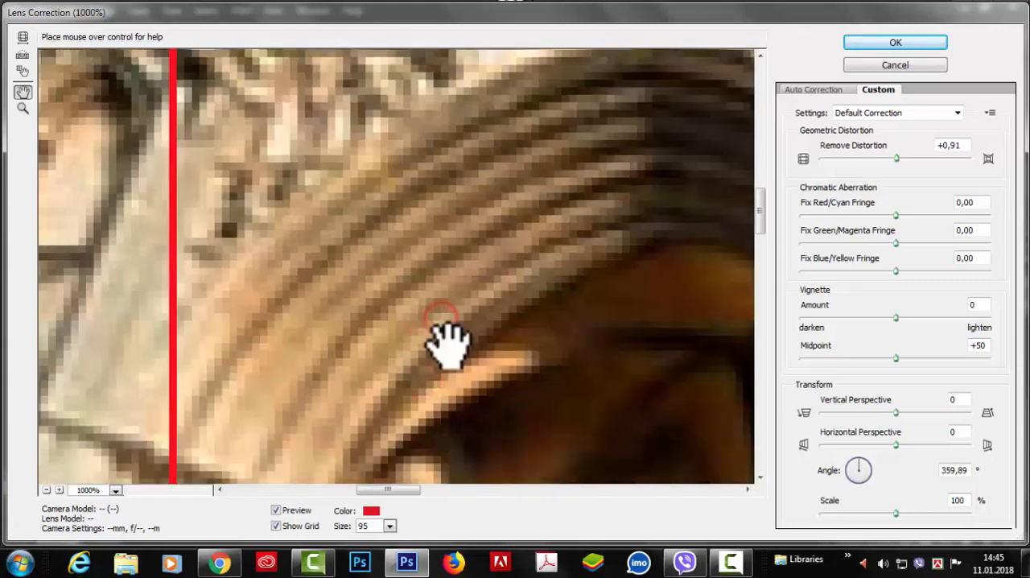
pyautogui.click(115, 489)
pyautogui.click(112, 439)
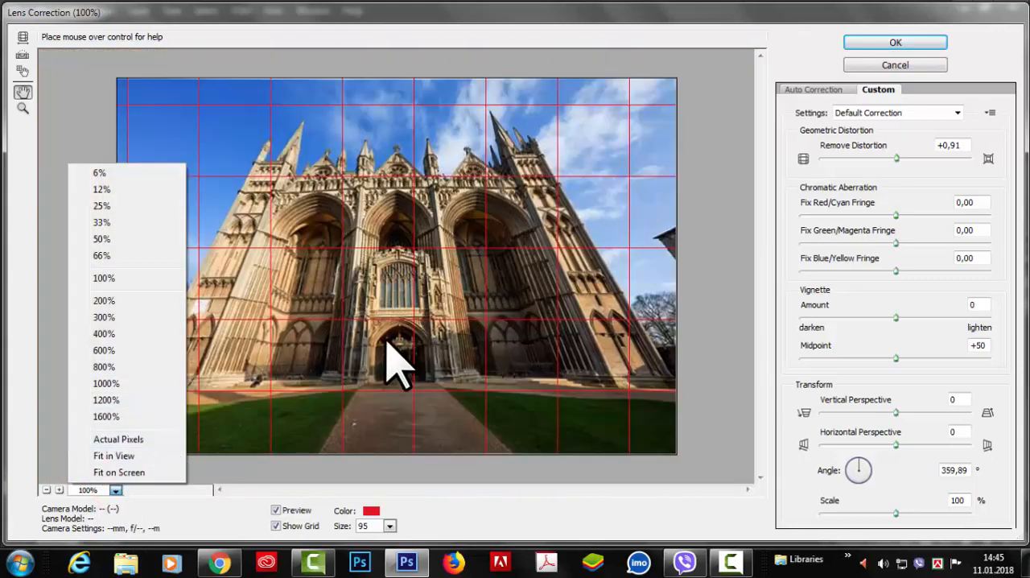
# Hide the alignment grid and, in the automatic correction settings, try Auto Scale Image off and on again
pyautogui.click(276, 526)
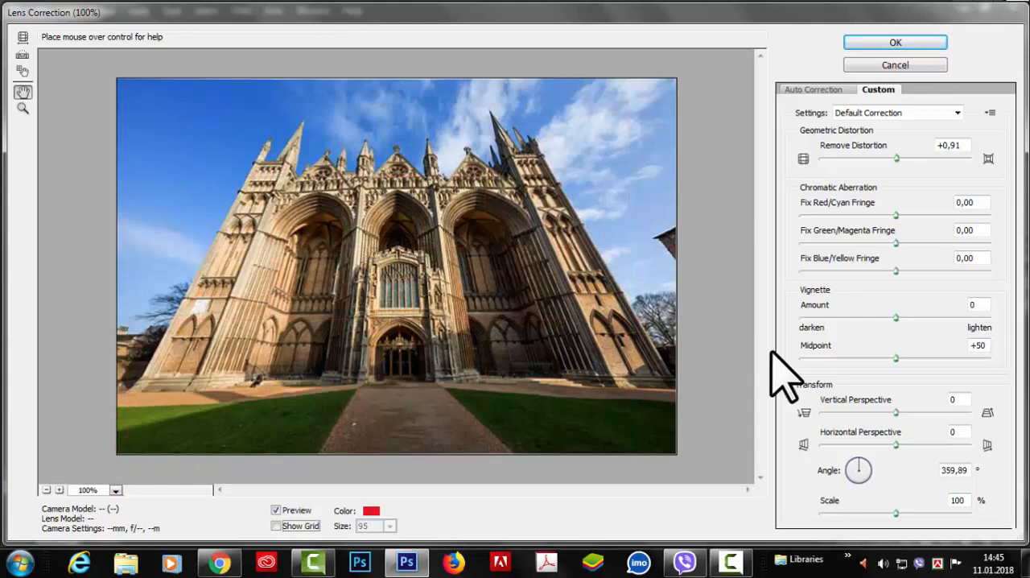
pyautogui.click(804, 89)
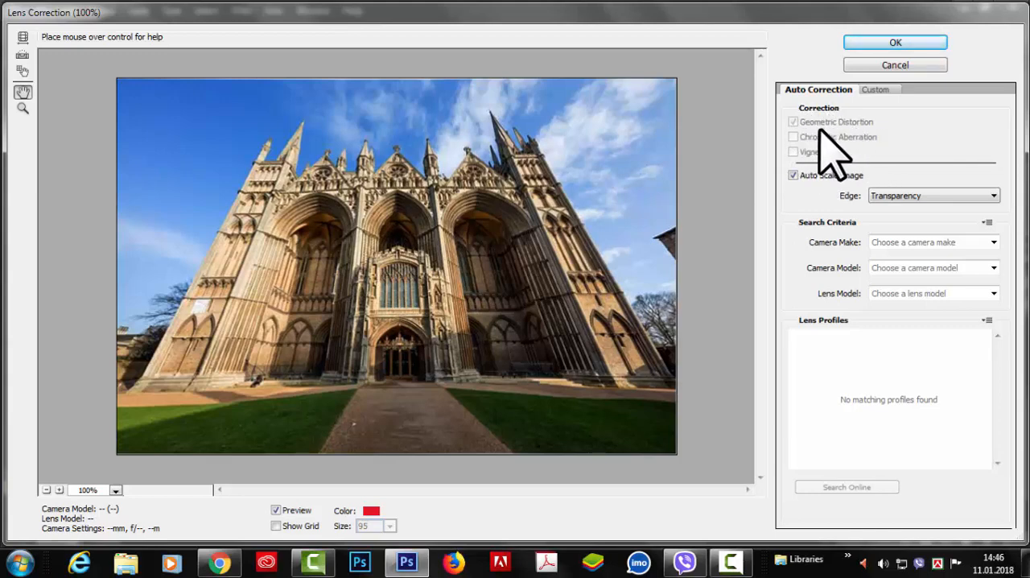
pyautogui.click(794, 177)
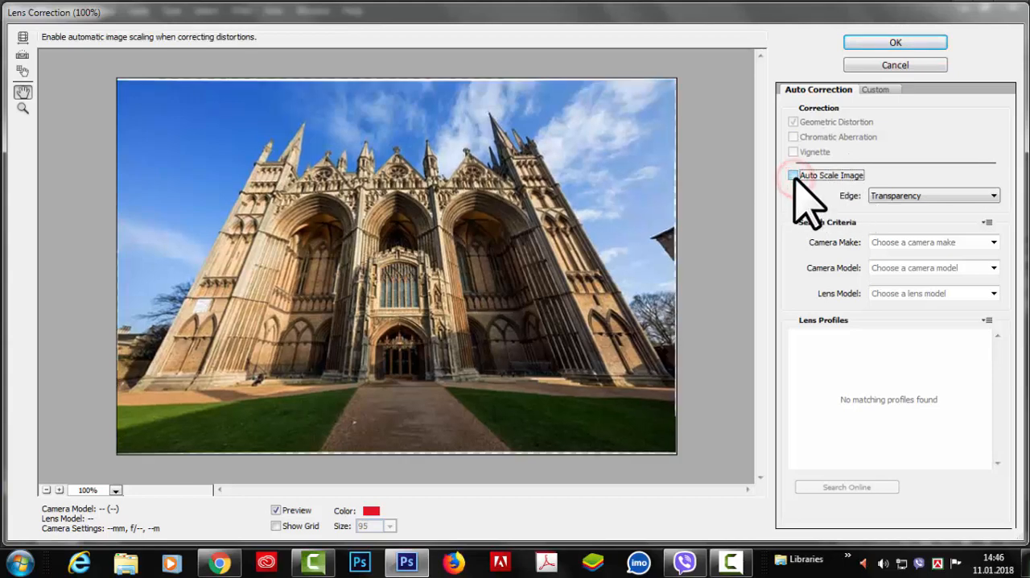
pyautogui.click(795, 177)
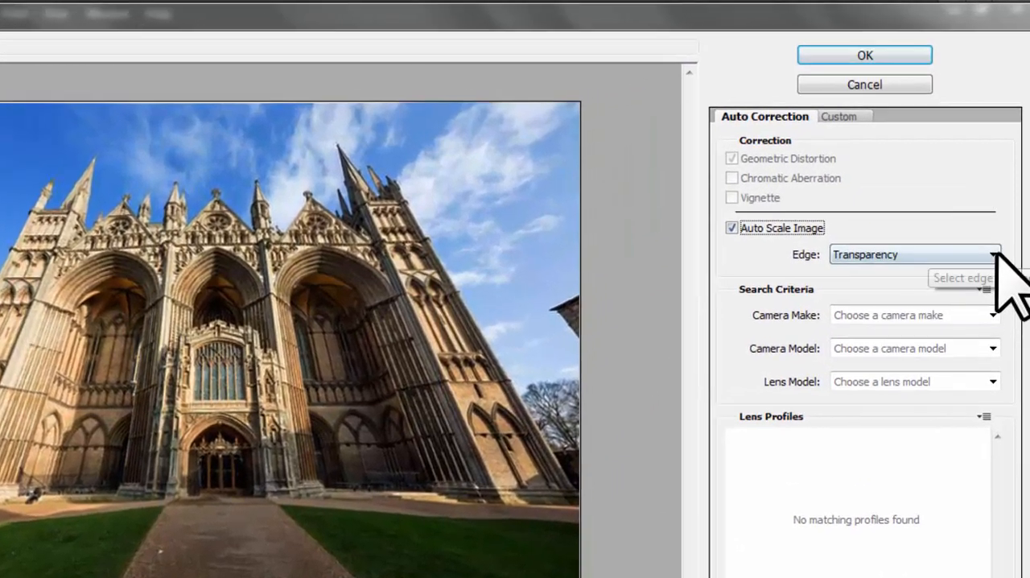
# Try White Color as the edge fill and set the edge to Black Color
pyautogui.click(993, 210)
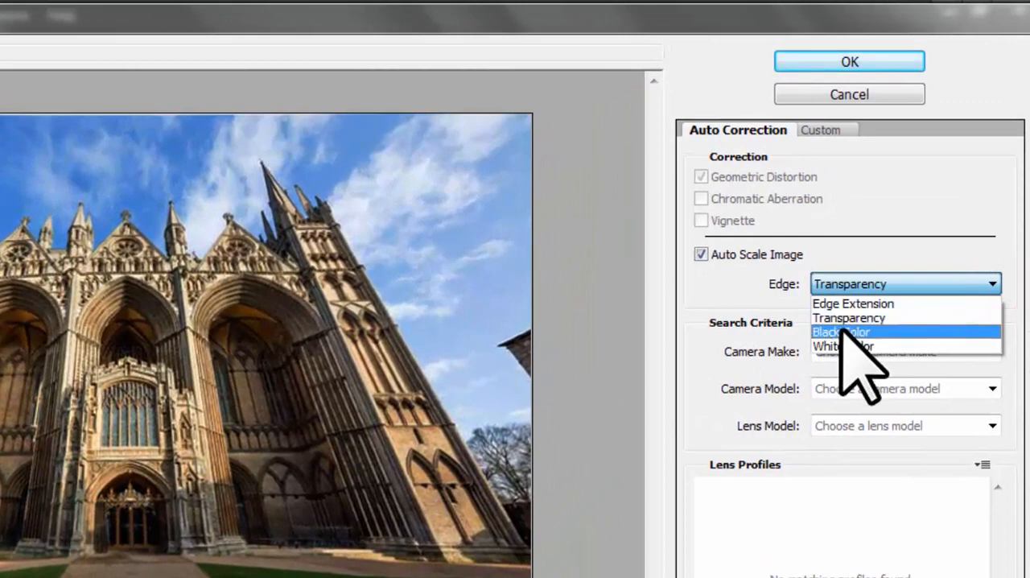
pyautogui.click(881, 245)
pyautogui.click(992, 283)
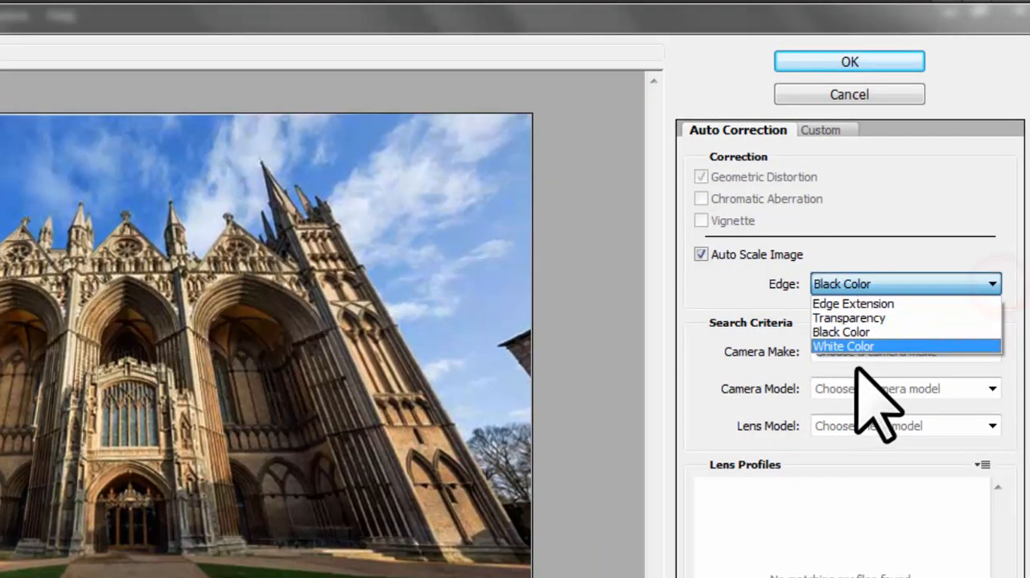
pyautogui.click(865, 344)
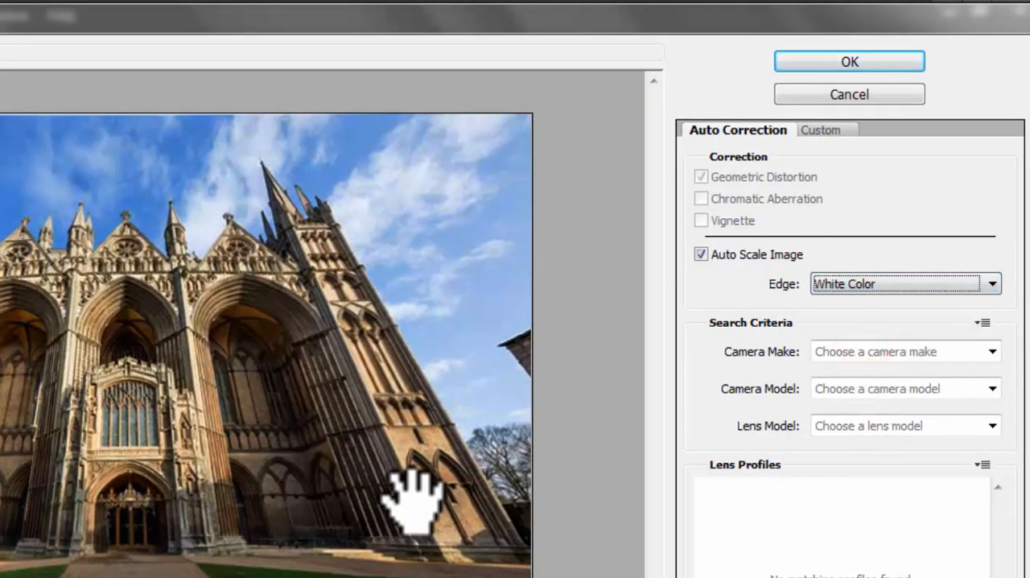
pyautogui.click(993, 283)
pyautogui.click(845, 329)
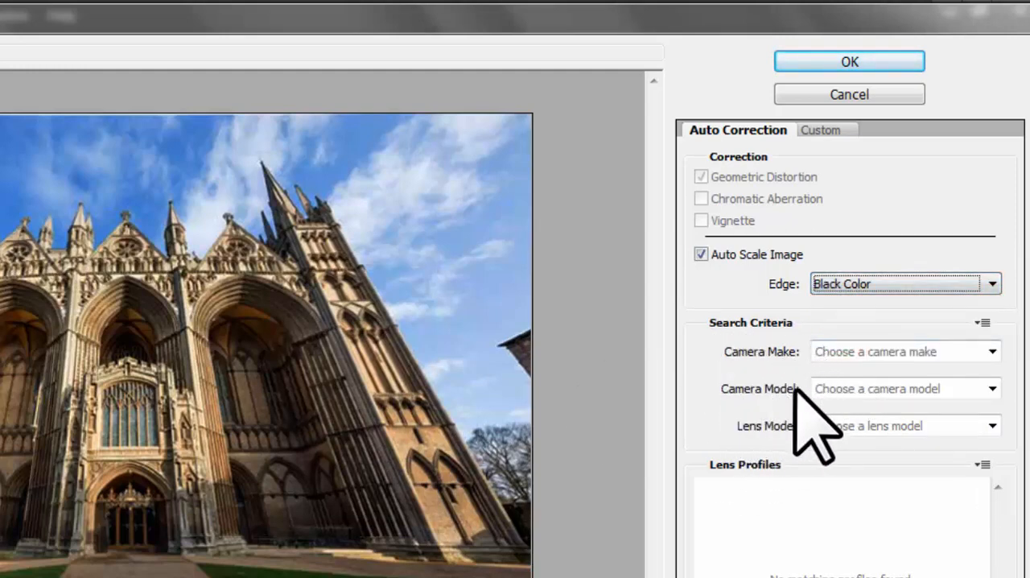
# Try PENTAX and Canon as the camera make in the search criteria and choose SAMSUNG
pyautogui.click(992, 351)
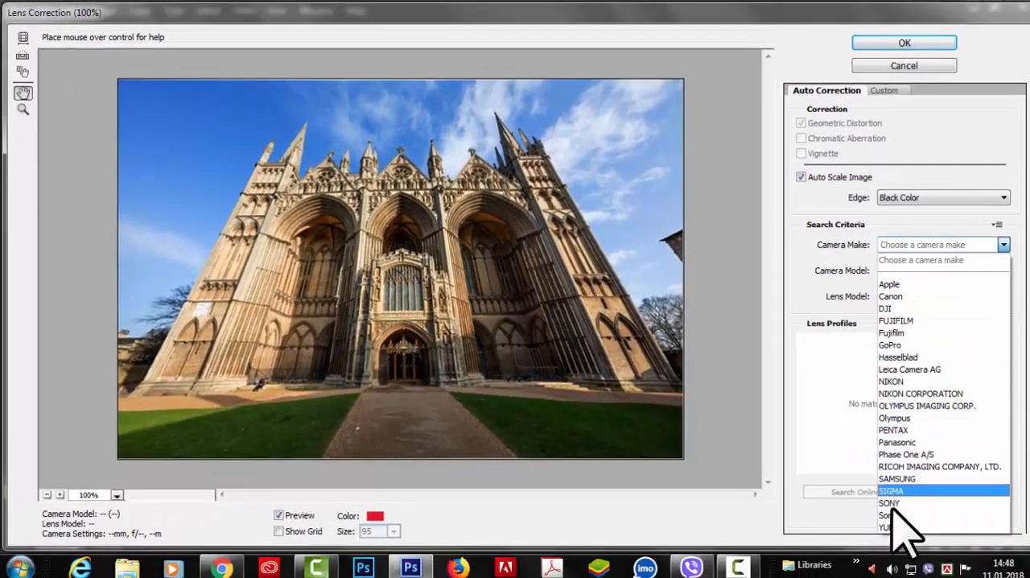
pyautogui.click(911, 428)
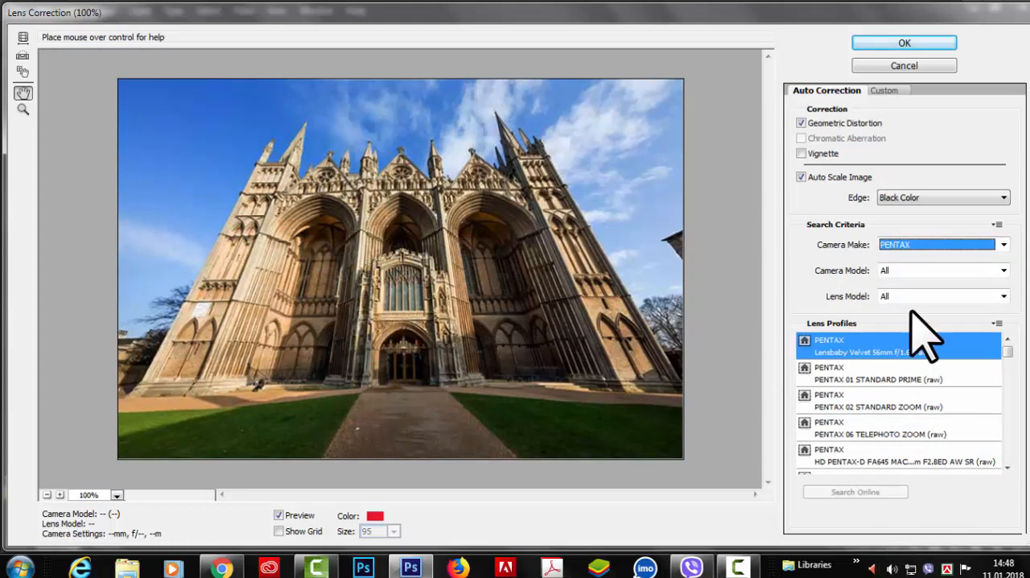
pyautogui.click(1002, 243)
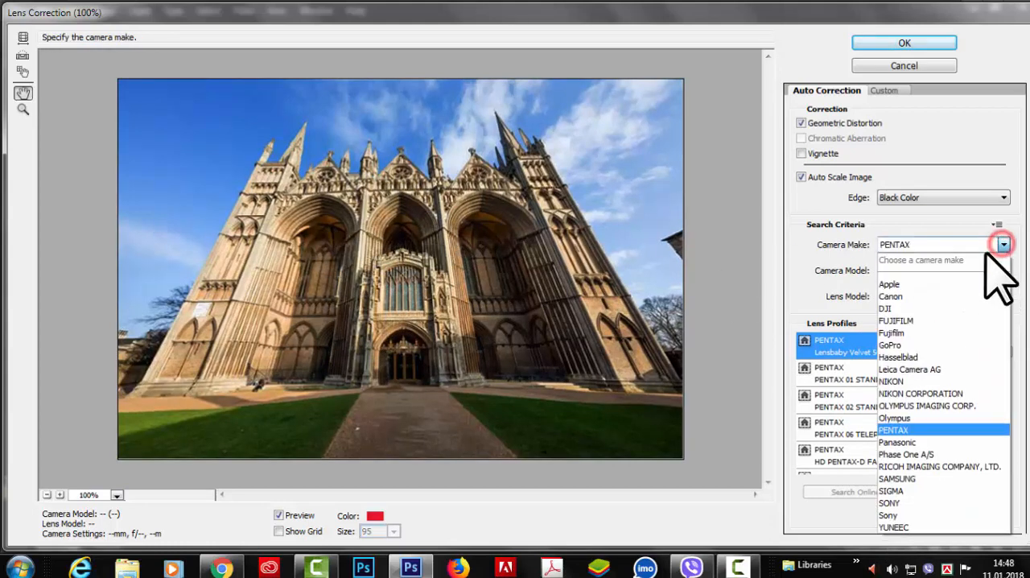
pyautogui.click(890, 296)
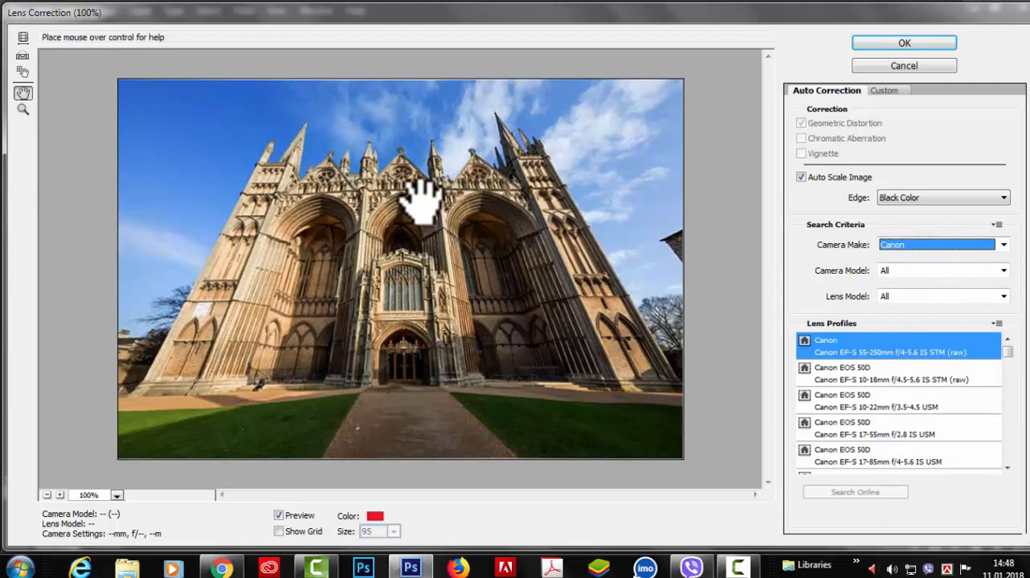
pyautogui.click(1001, 243)
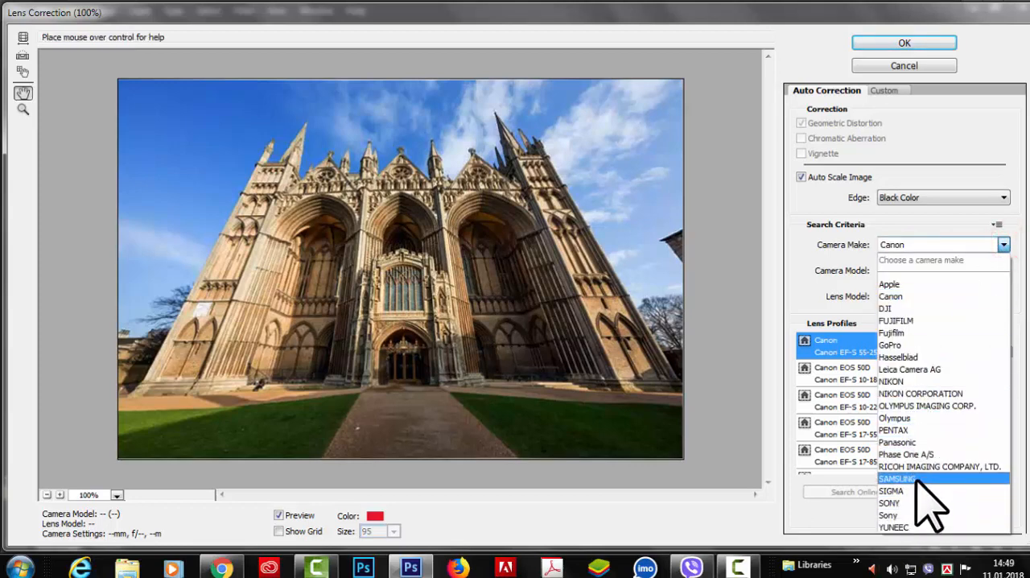
pyautogui.click(916, 477)
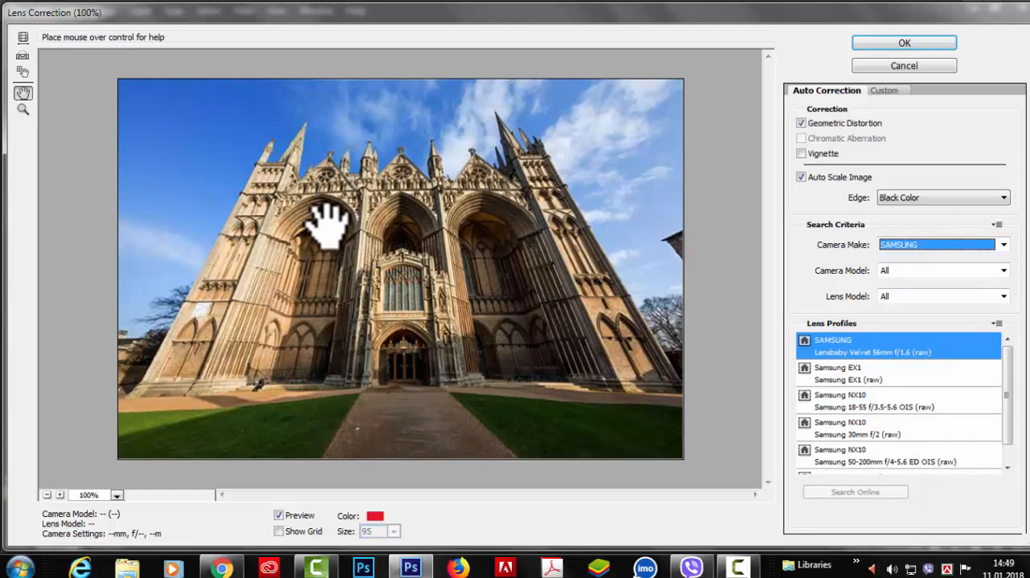
# Keep the camera model on All and try the Samsung lens profiles, including EX1, the NX10 lenses and WB2000 / TL350
pyautogui.click(1003, 270)
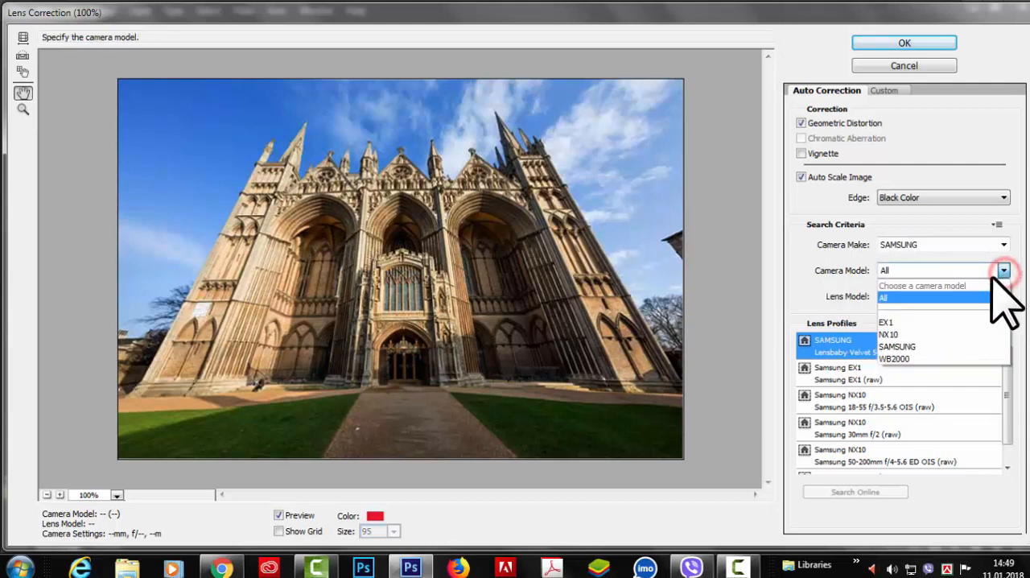
pyautogui.click(901, 297)
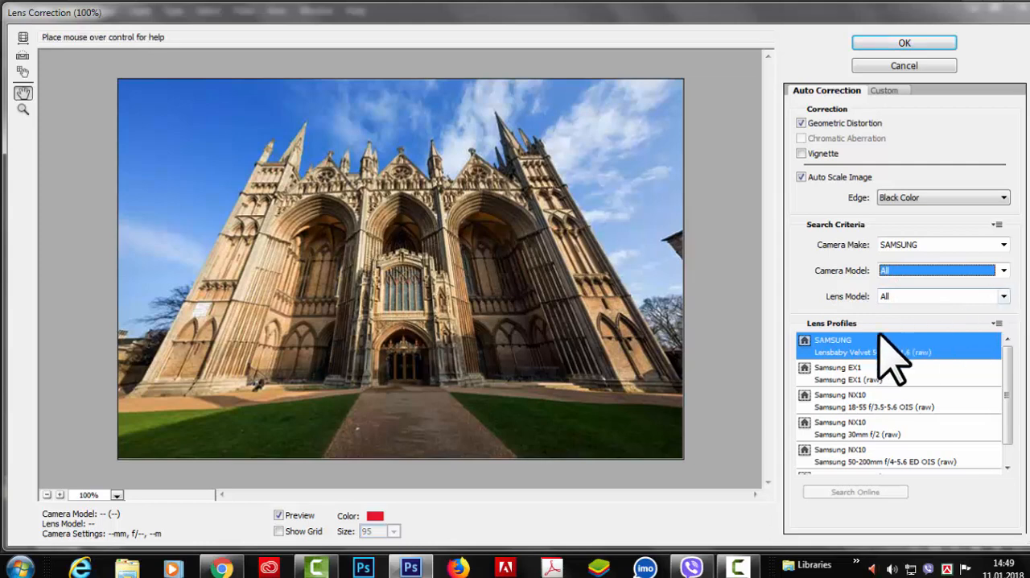
pyautogui.click(841, 376)
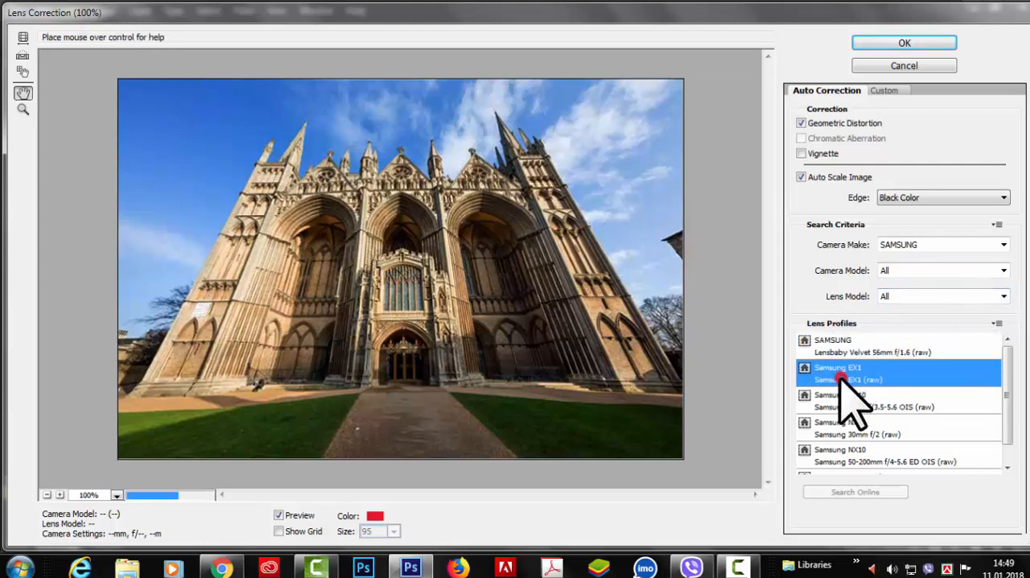
pyautogui.click(846, 403)
pyautogui.click(870, 432)
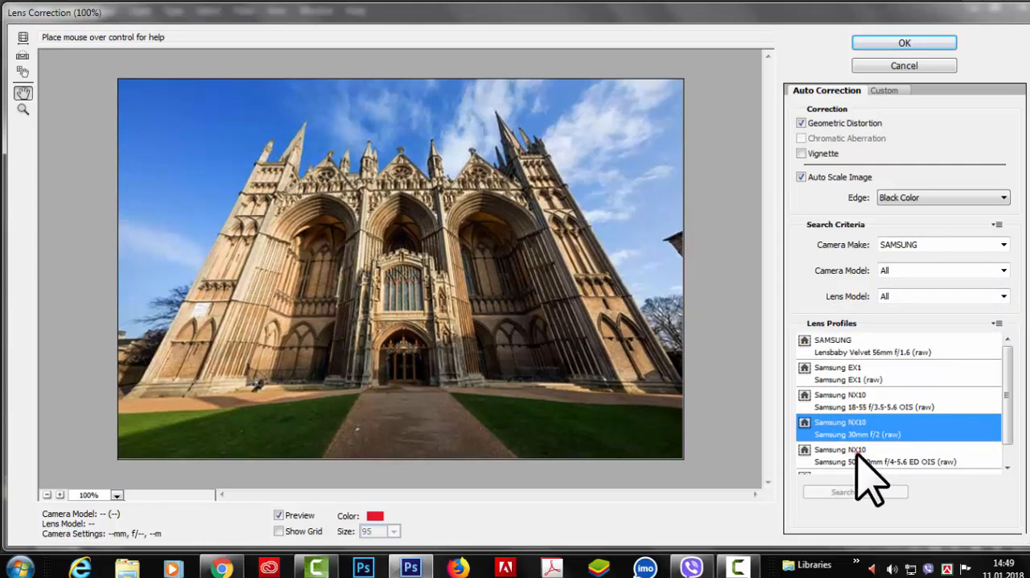
pyautogui.click(857, 454)
pyautogui.moveTo(1007, 400); pyautogui.dragTo(1012, 437)
pyautogui.click(869, 460)
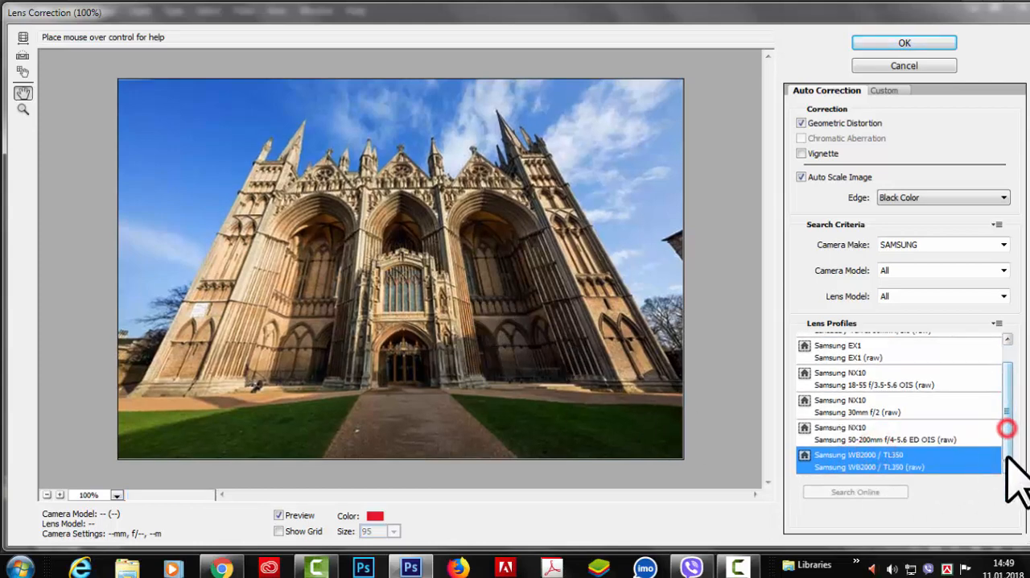
pyautogui.click(852, 378)
pyautogui.click(873, 348)
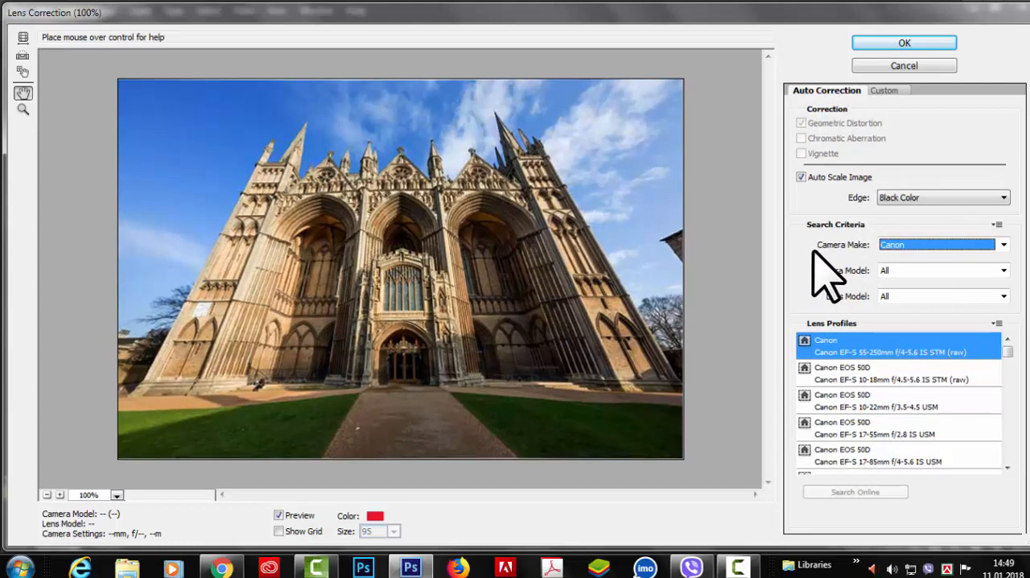
# Set the camera make in the search criteria to Apple
pyautogui.click(1000, 244)
pyautogui.scroll(5, 901, 277)
pyautogui.click(899, 274)
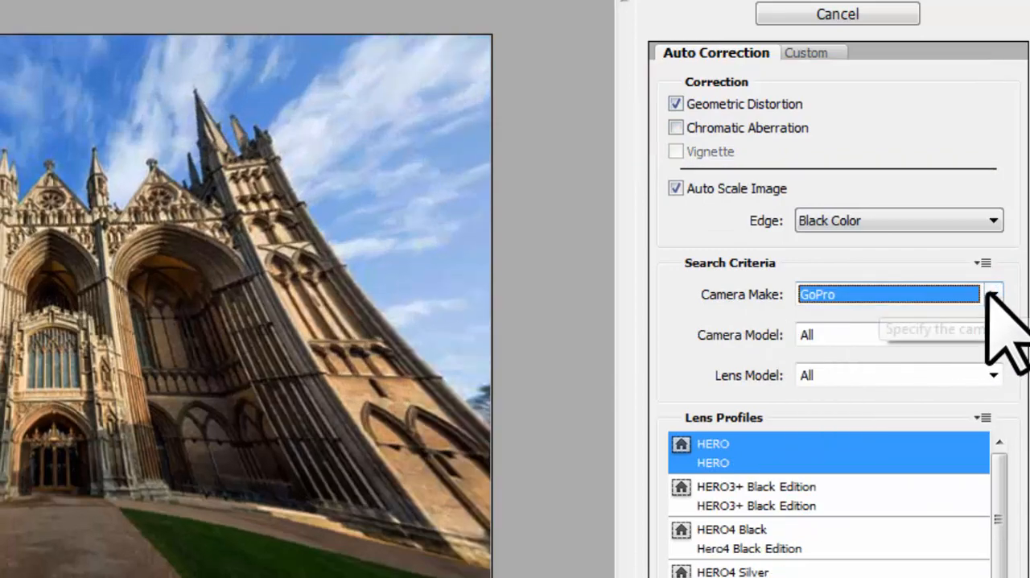
# Try GoPro, PENTAX and Phase One A/S as the camera make in the search criteria and choose Panasonic
pyautogui.click(994, 295)
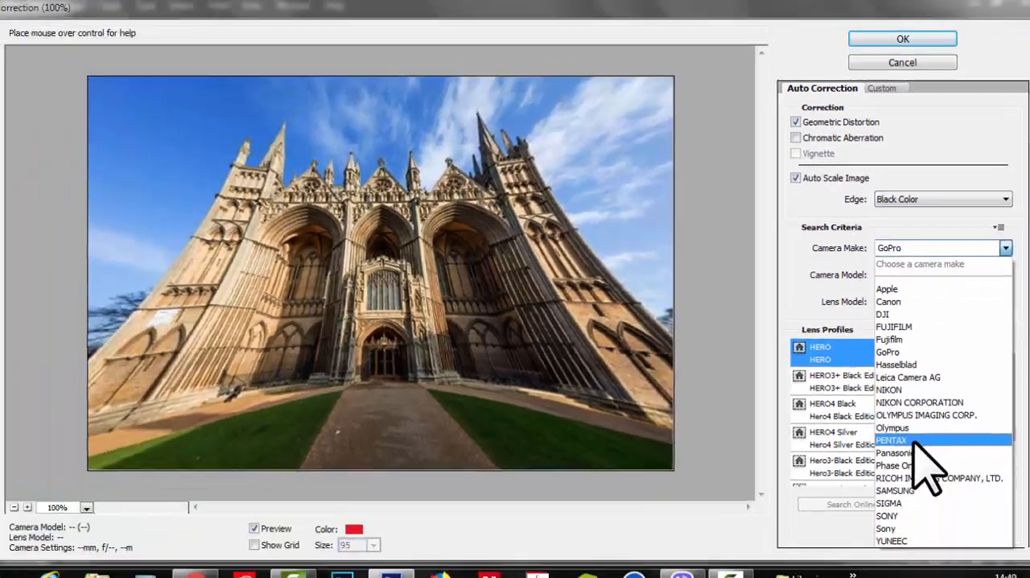
pyautogui.click(914, 440)
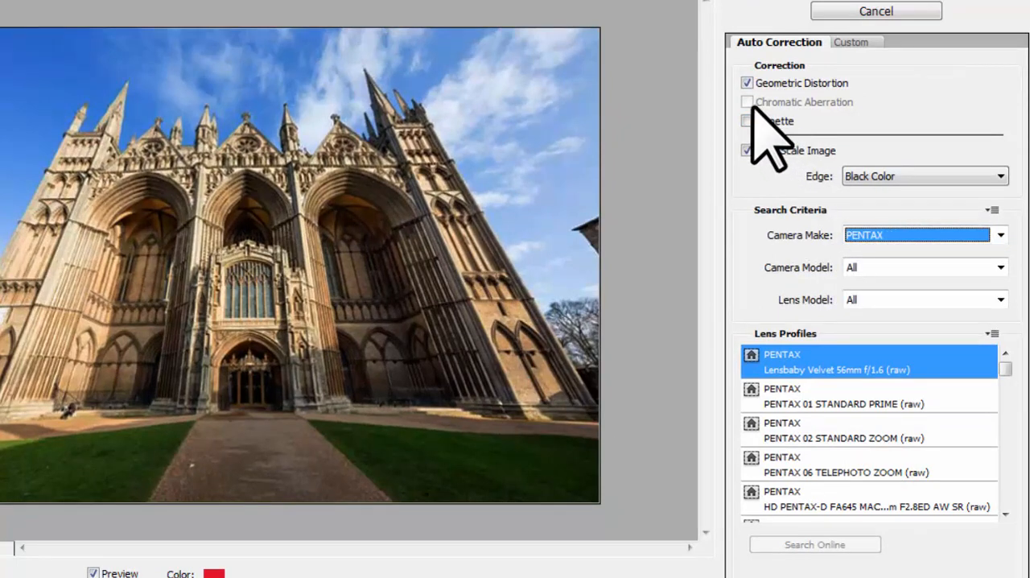
pyautogui.click(1001, 235)
pyautogui.click(896, 496)
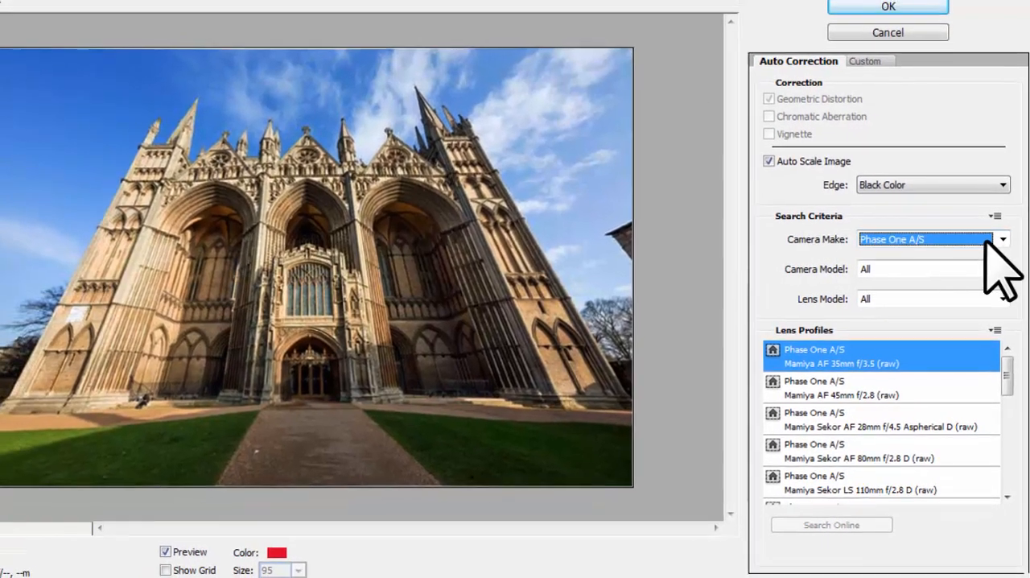
pyautogui.click(1000, 235)
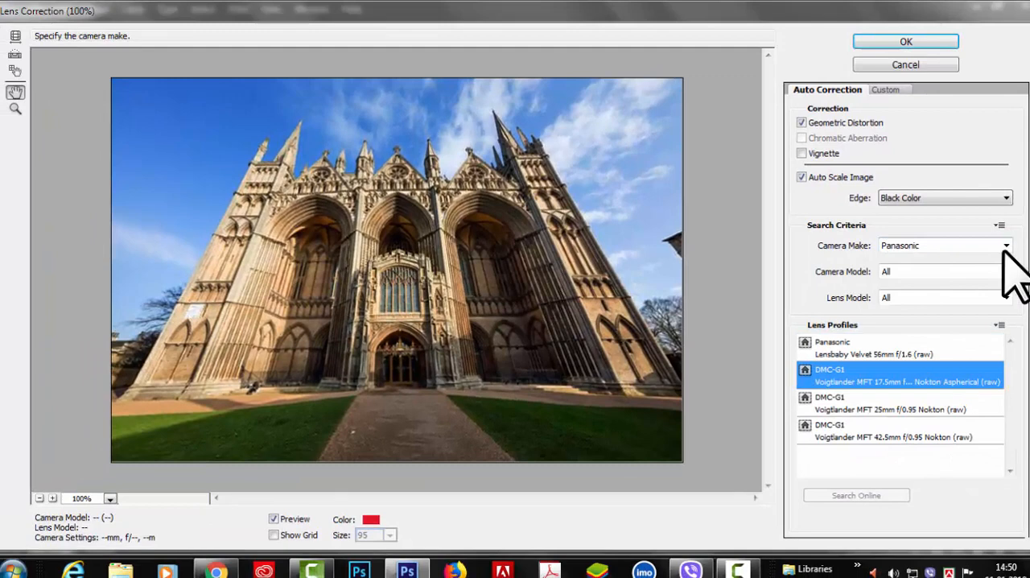
pyautogui.click(1005, 246)
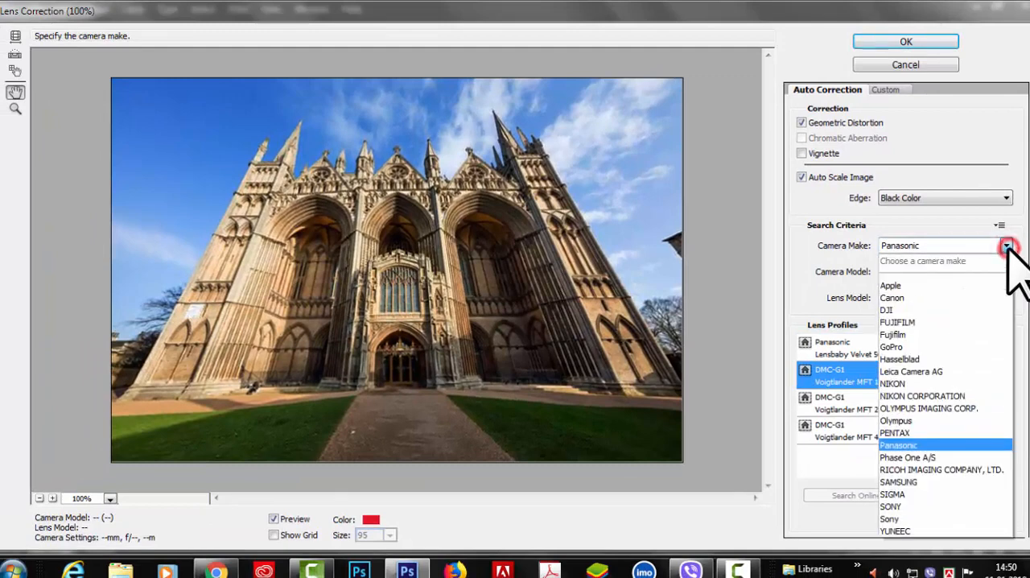
pyautogui.click(1005, 246)
# Try DMC-G1 as the camera model in the search criteria and set it to Panasonic
pyautogui.click(1005, 271)
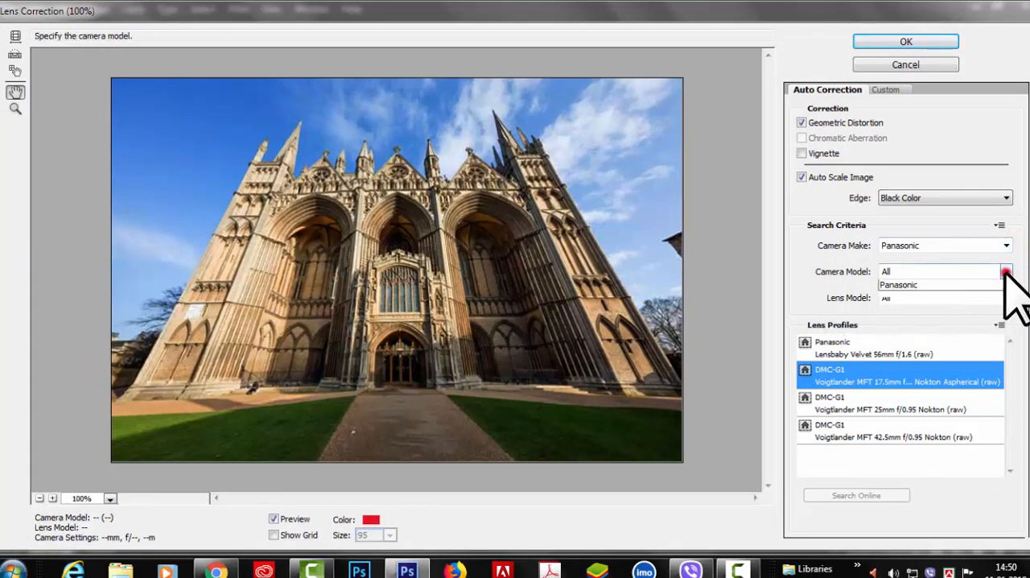
pyautogui.click(897, 321)
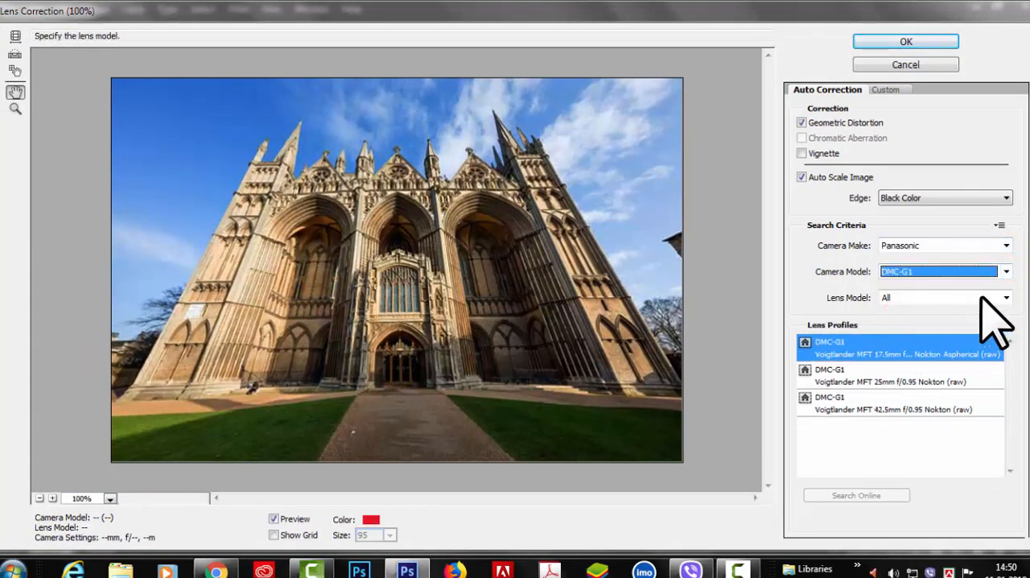
pyautogui.click(1005, 271)
pyautogui.click(933, 330)
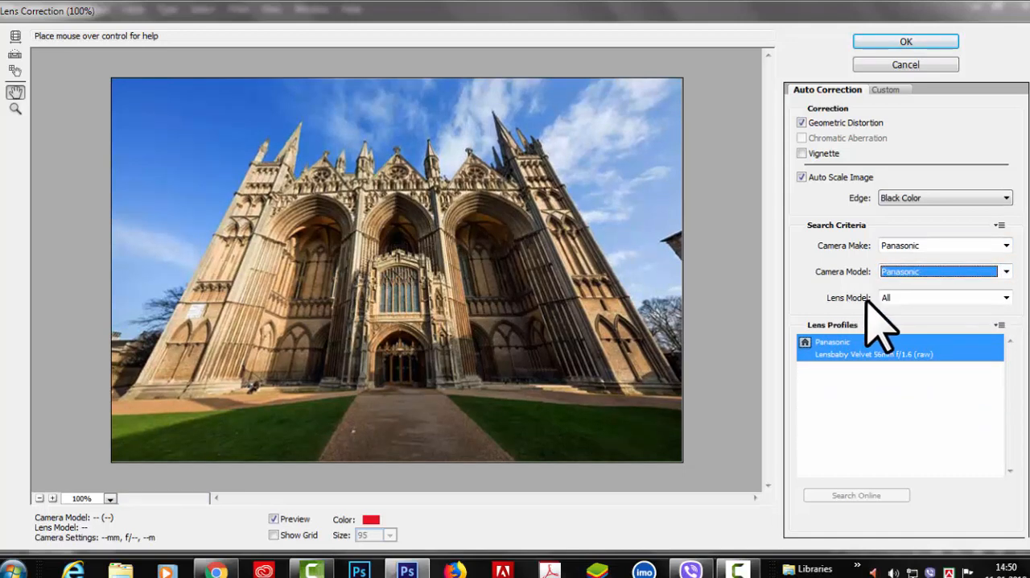
# Set the lens model in the search criteria to the Voigtlander MFT 17.5mm lens
pyautogui.click(1005, 297)
pyautogui.click(942, 360)
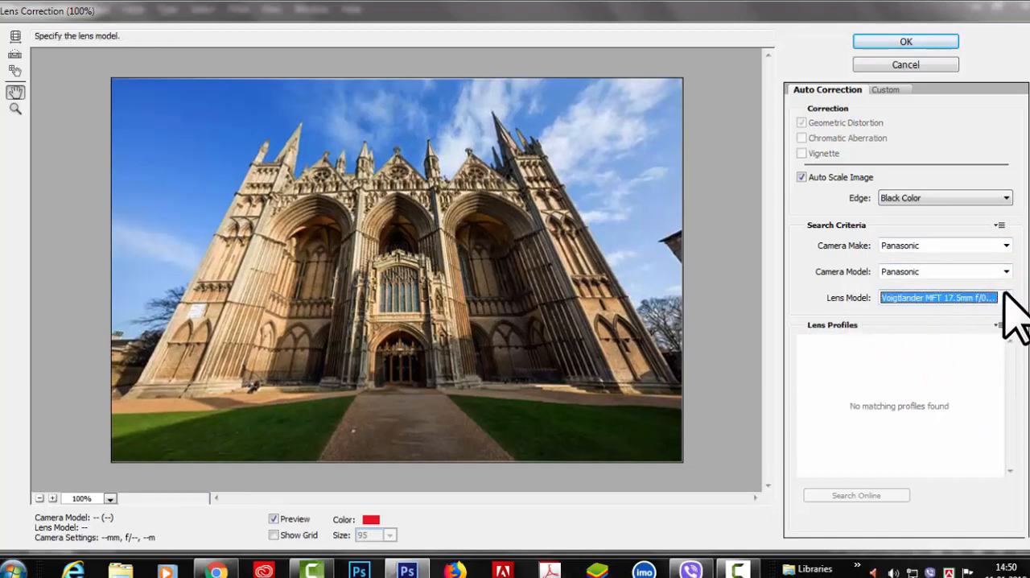
pyautogui.click(1006, 298)
pyautogui.click(939, 362)
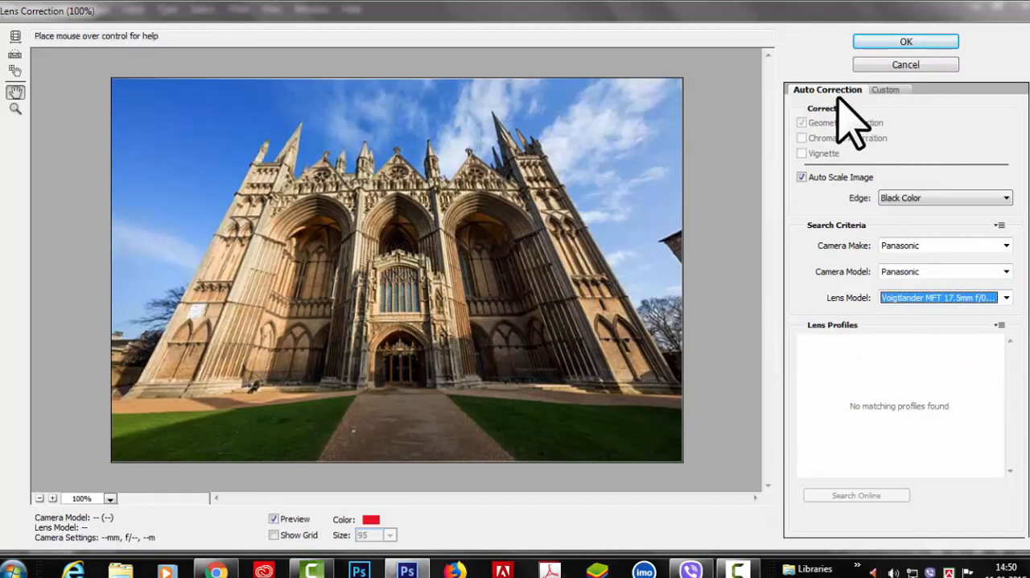
# Switch to the custom lens correction settings, choose the Custom preset and set Remove Distortion to +1,00
pyautogui.click(885, 90)
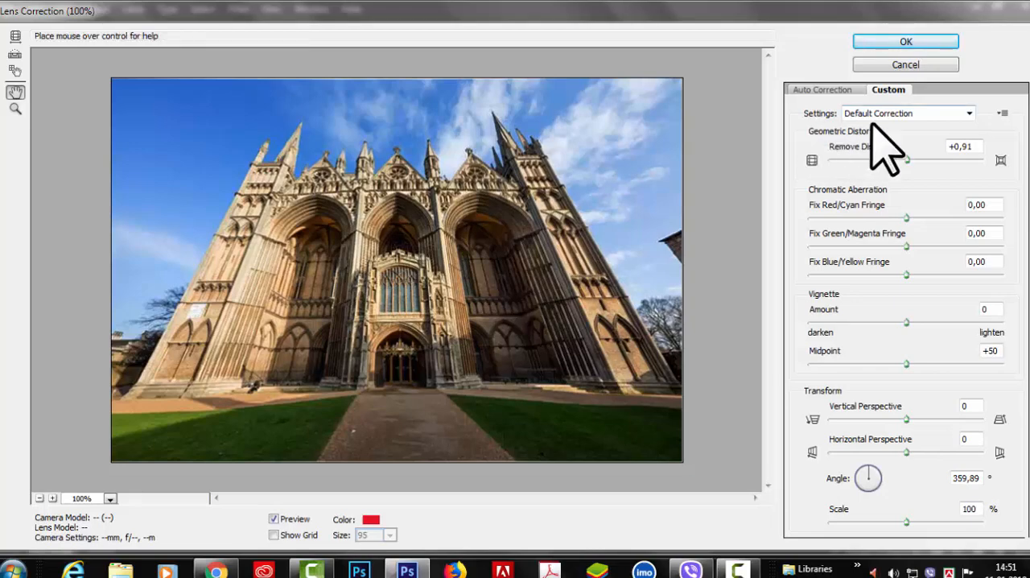
pyautogui.click(969, 113)
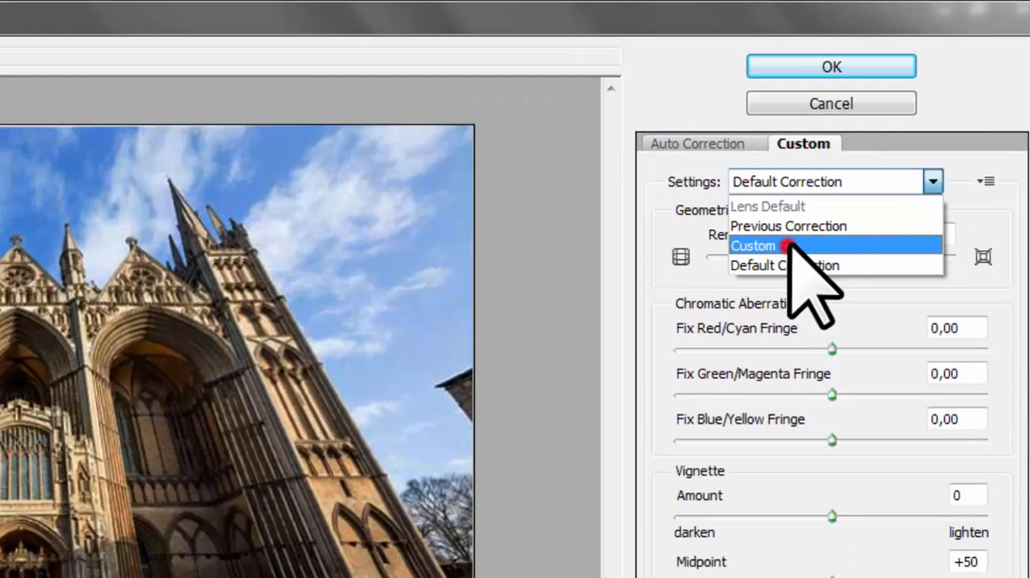
pyautogui.click(676, 326)
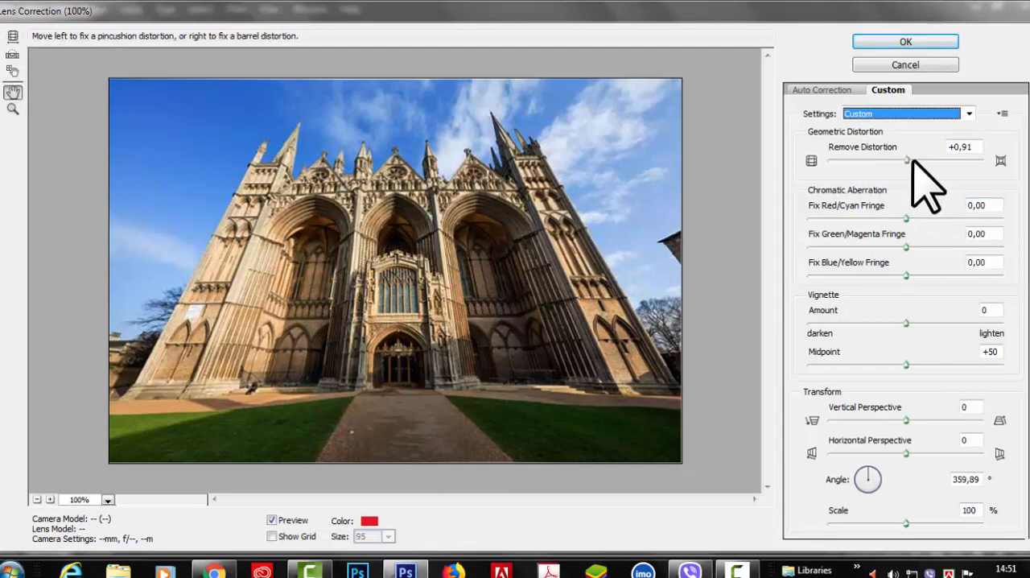
pyautogui.moveTo(906, 159)
pyautogui.mouseDown()
pyautogui.moveTo(967, 161)
pyautogui.moveTo(898, 158)
pyautogui.moveTo(931, 163)
pyautogui.moveTo(904, 171)
pyautogui.mouseUp()
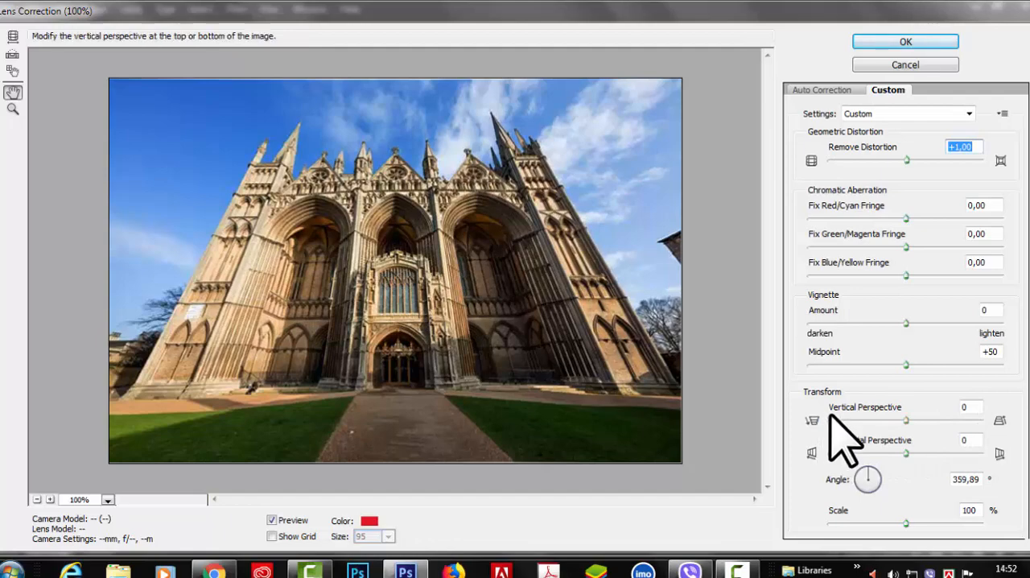
# Try vertical perspective values of -12 and +100, set it to -100 and reduce the scale to 61%
pyautogui.click(973, 406)
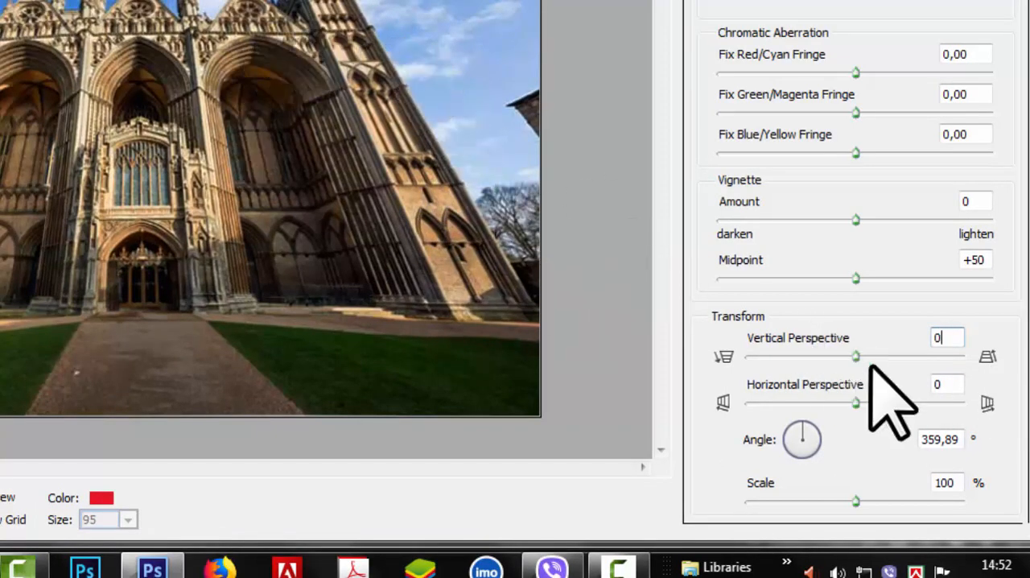
pyautogui.moveTo(855, 355); pyautogui.dragTo(853, 377)
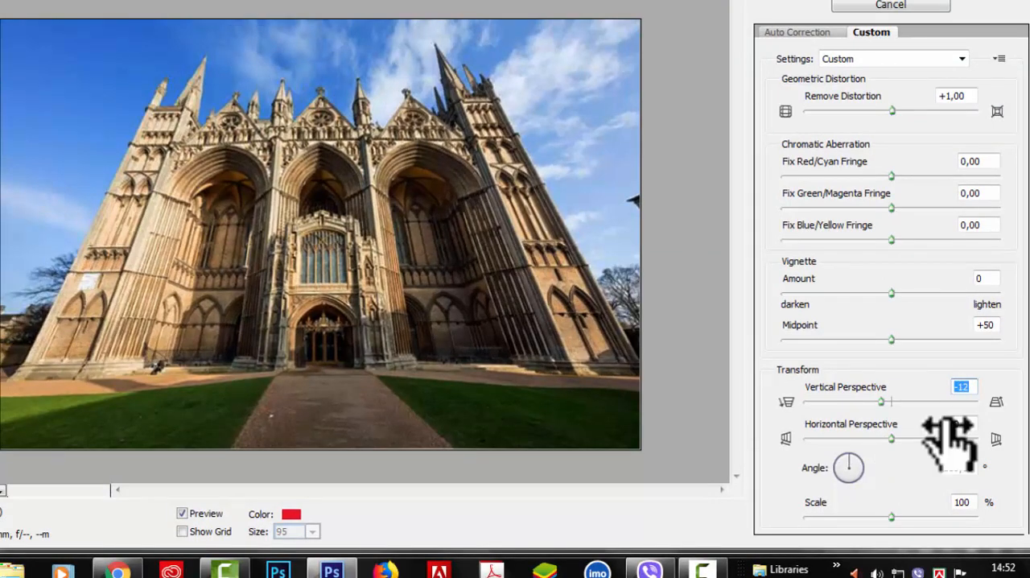
pyautogui.moveTo(872, 402); pyautogui.dragTo(981, 408)
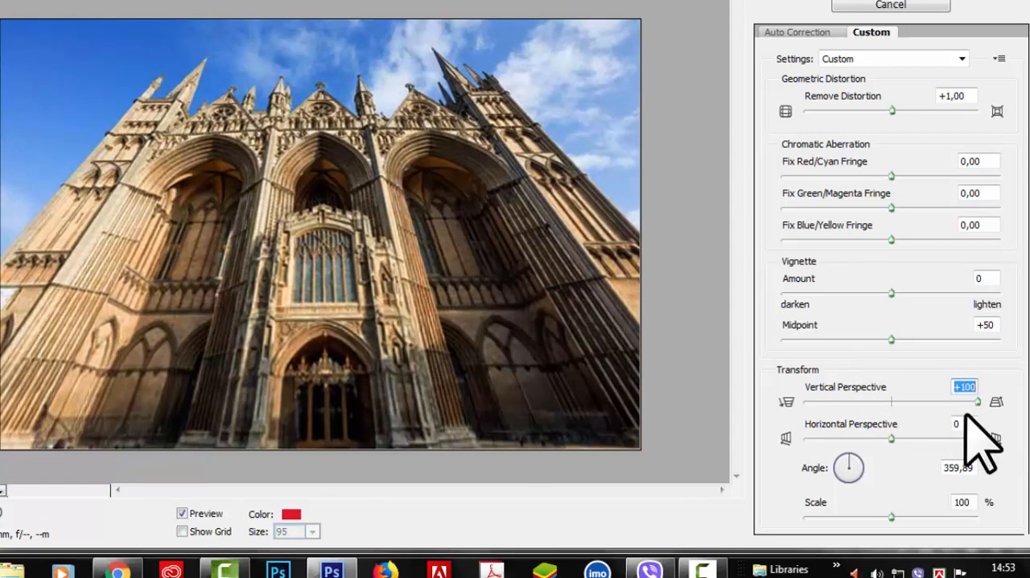
pyautogui.moveTo(974, 404); pyautogui.dragTo(799, 404)
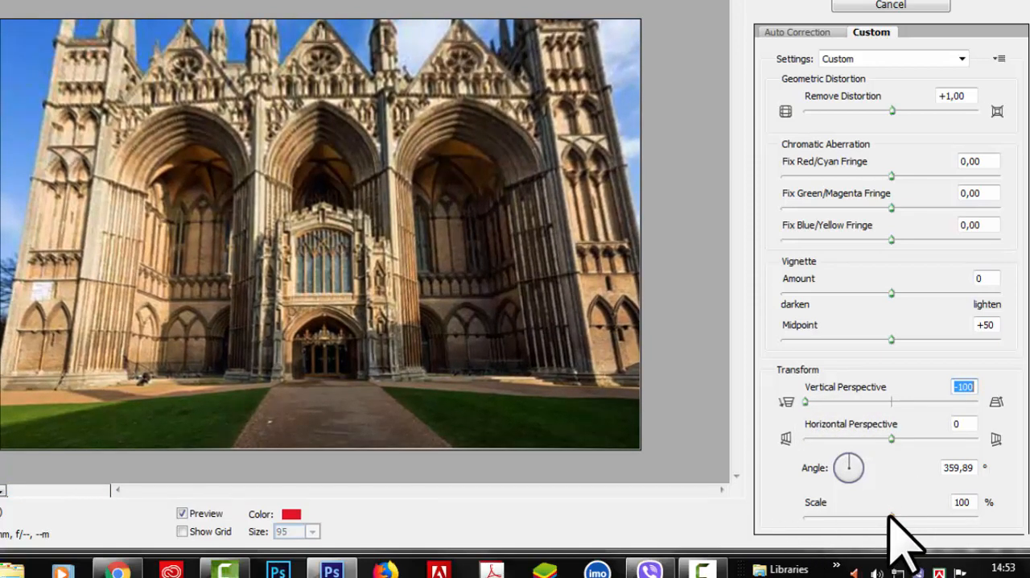
pyautogui.moveTo(891, 516); pyautogui.dragTo(822, 516)
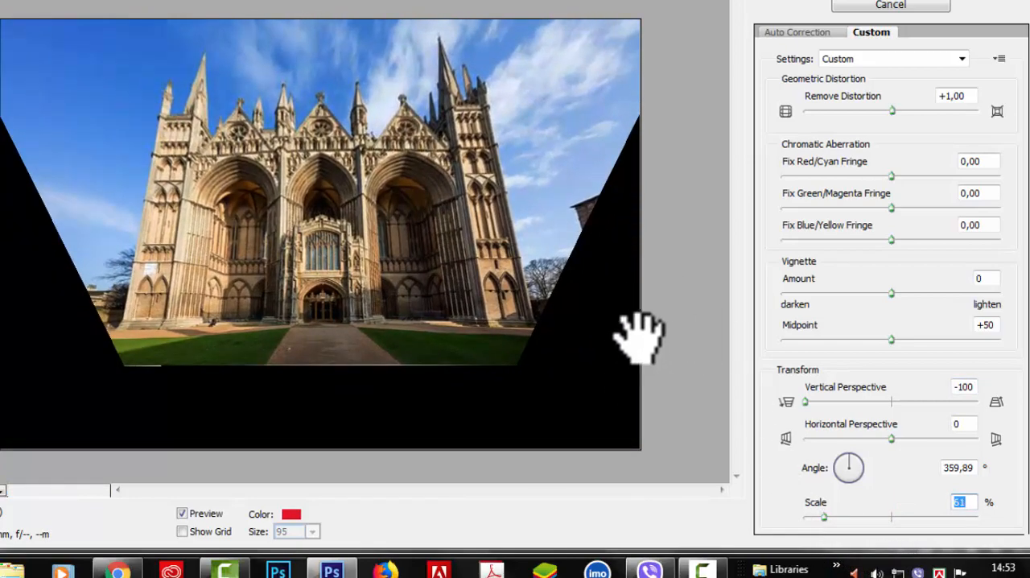
# Try White Color and Edge Extension as the edge fill around the scaled-down photo
pyautogui.click(800, 33)
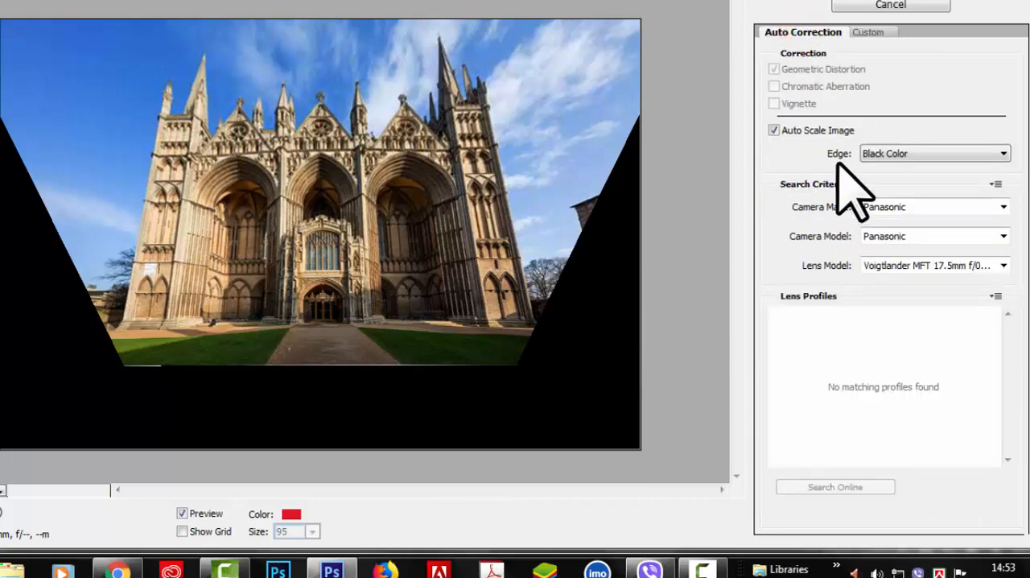
pyautogui.click(1004, 152)
pyautogui.click(917, 203)
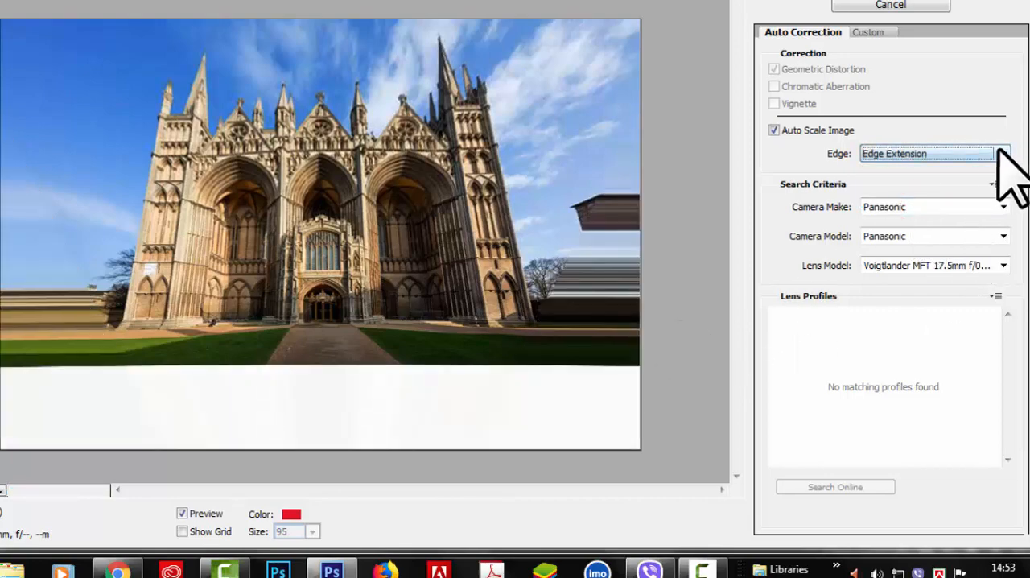
pyautogui.click(1003, 151)
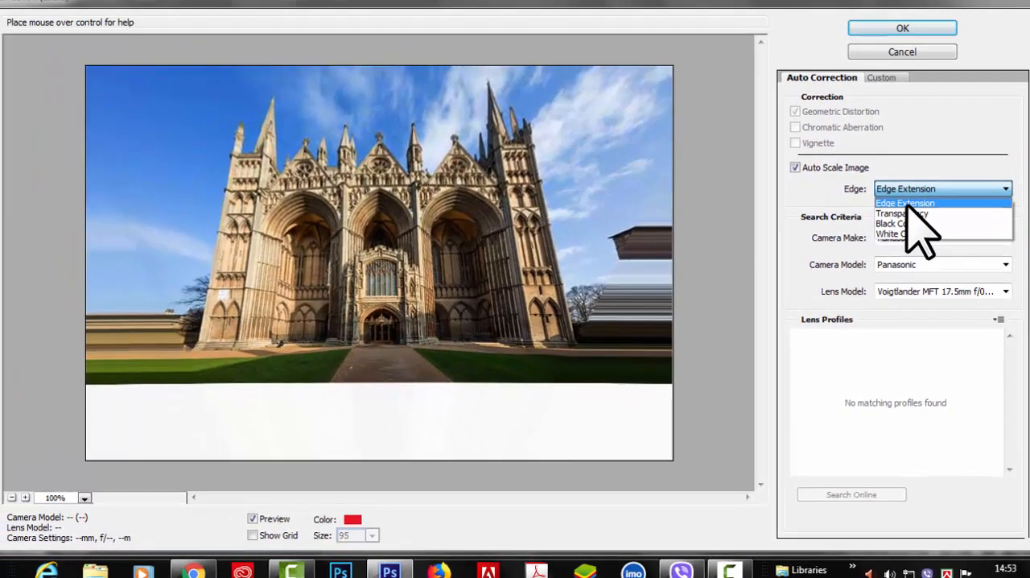
pyautogui.click(893, 169)
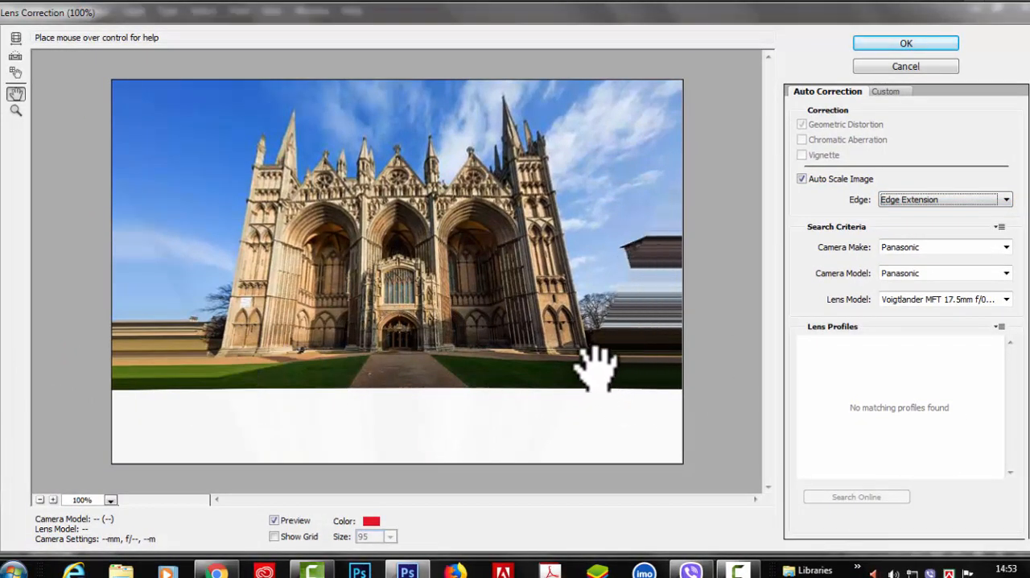
pyautogui.click(1006, 200)
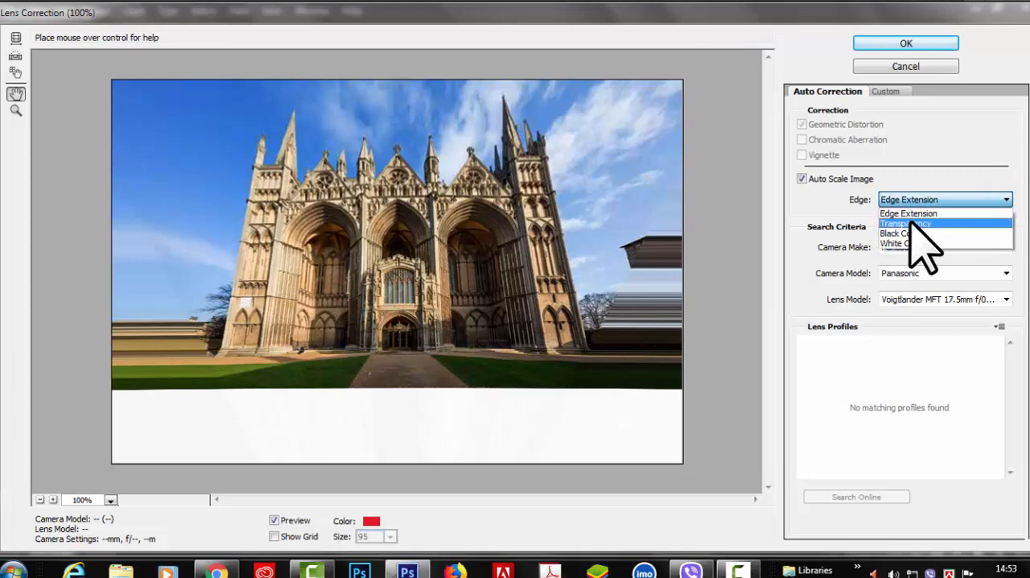
pyautogui.click(926, 212)
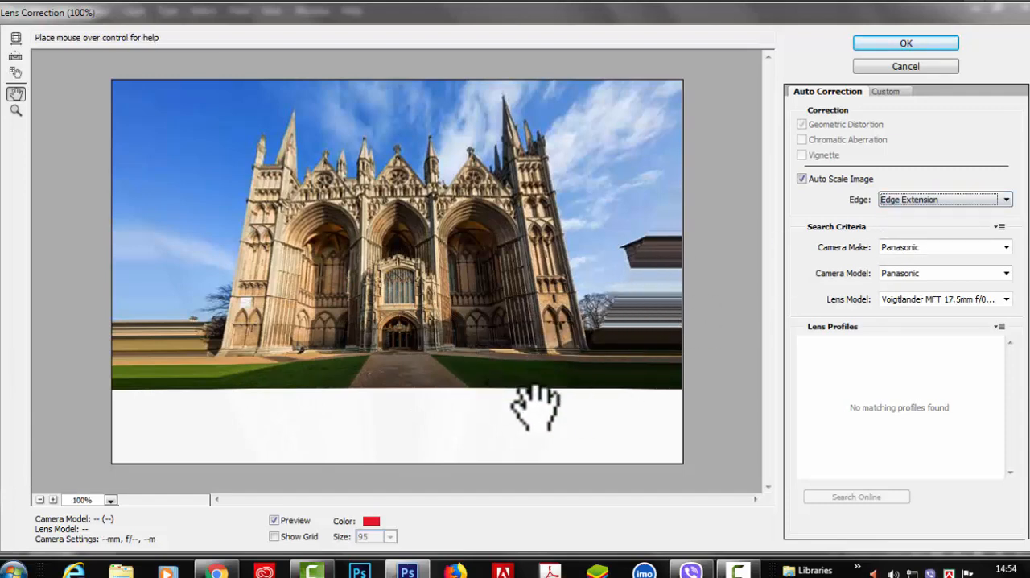
# Set the edge fill of the corrected photo to Black Color
pyautogui.click(885, 91)
pyautogui.click(827, 91)
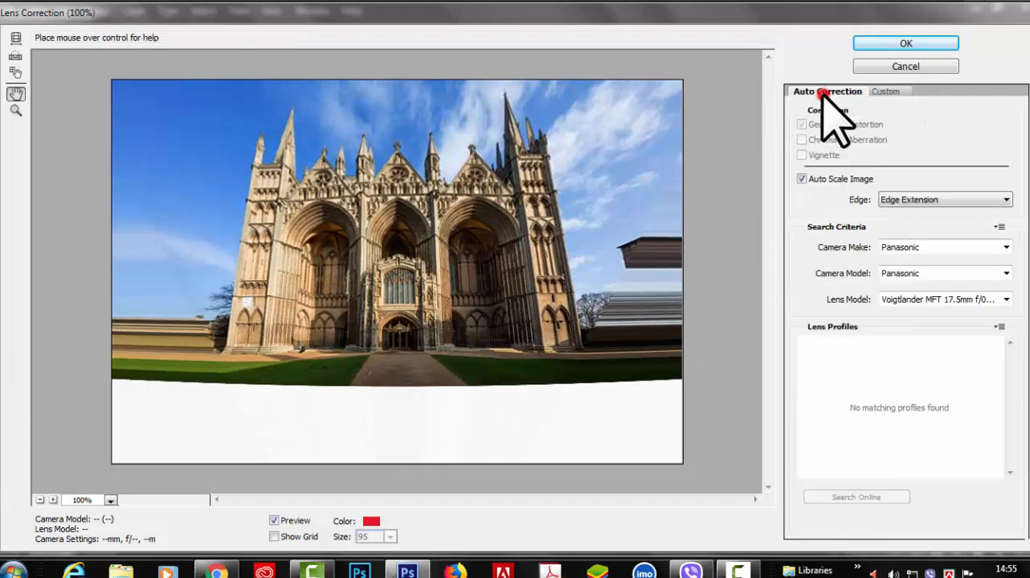
pyautogui.click(1004, 200)
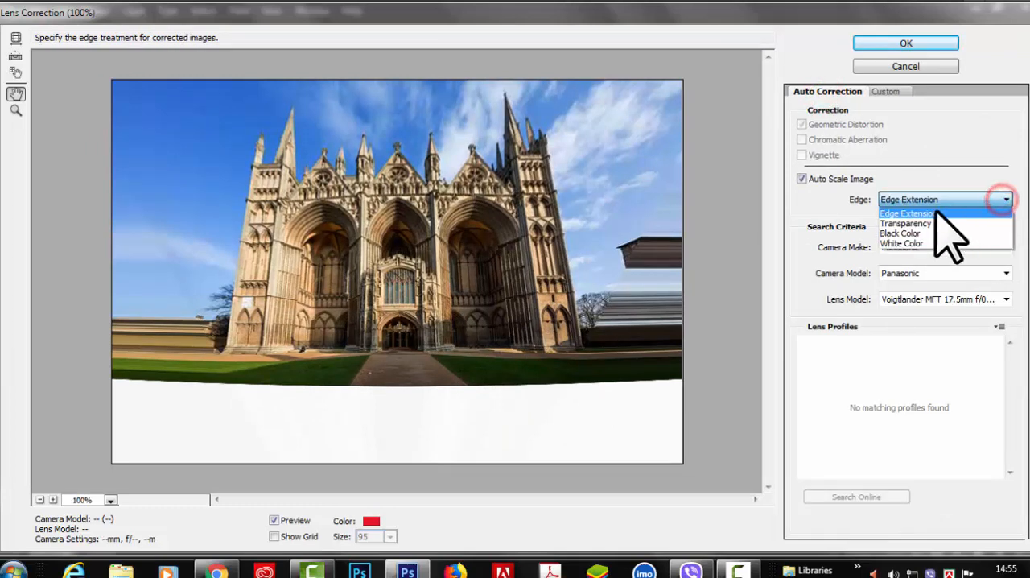
pyautogui.click(912, 233)
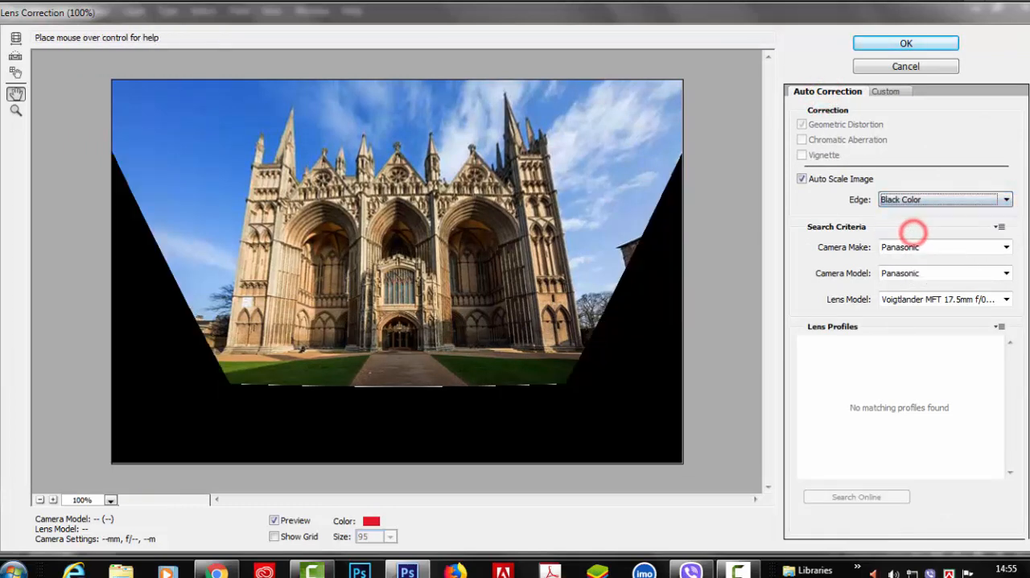
# Fine-tune the custom correction with horizontal perspective +12, scale 56% and Remove Distortion -3,00
pyautogui.click(887, 92)
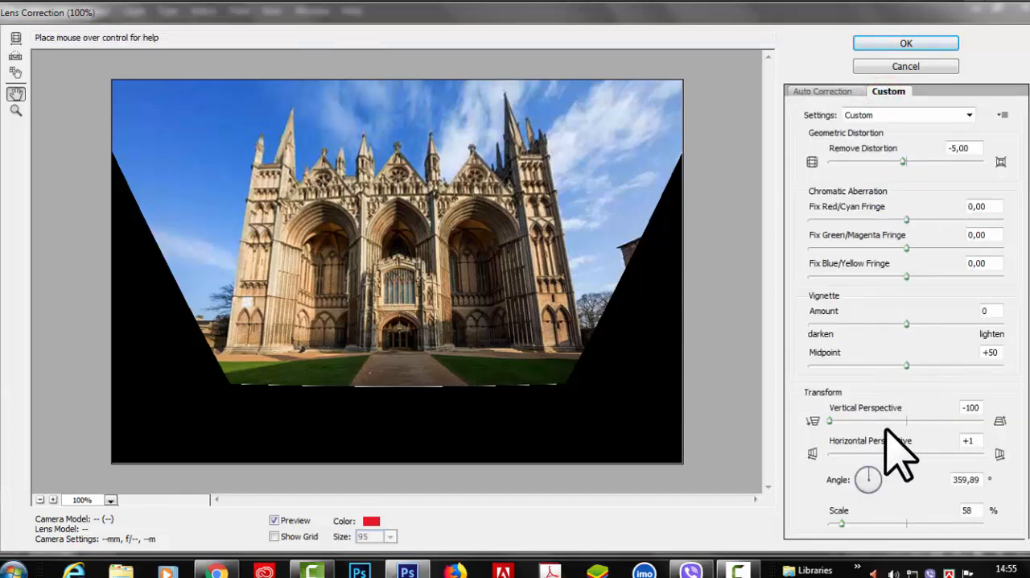
pyautogui.click(830, 421)
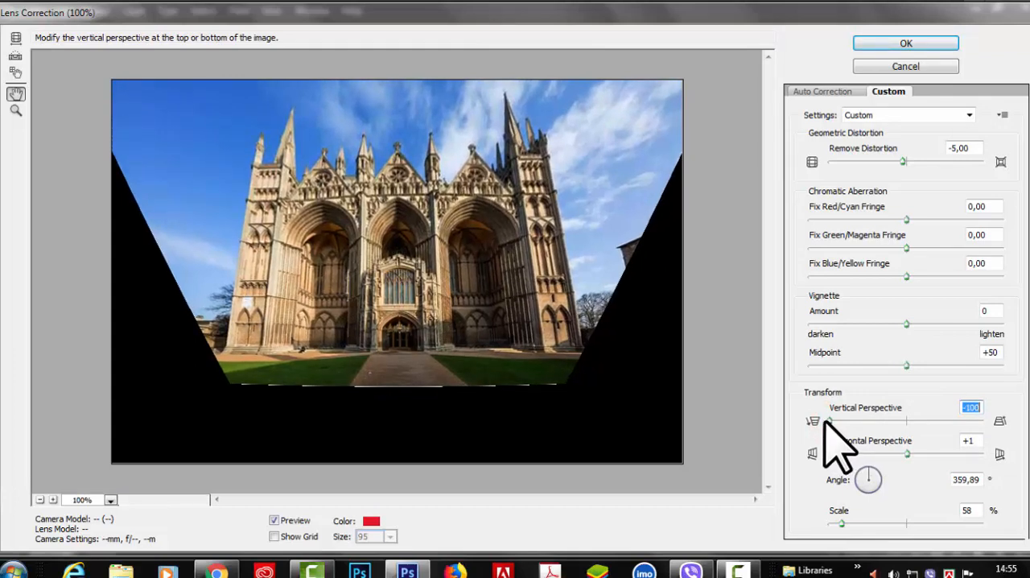
pyautogui.moveTo(906, 453); pyautogui.dragTo(914, 453)
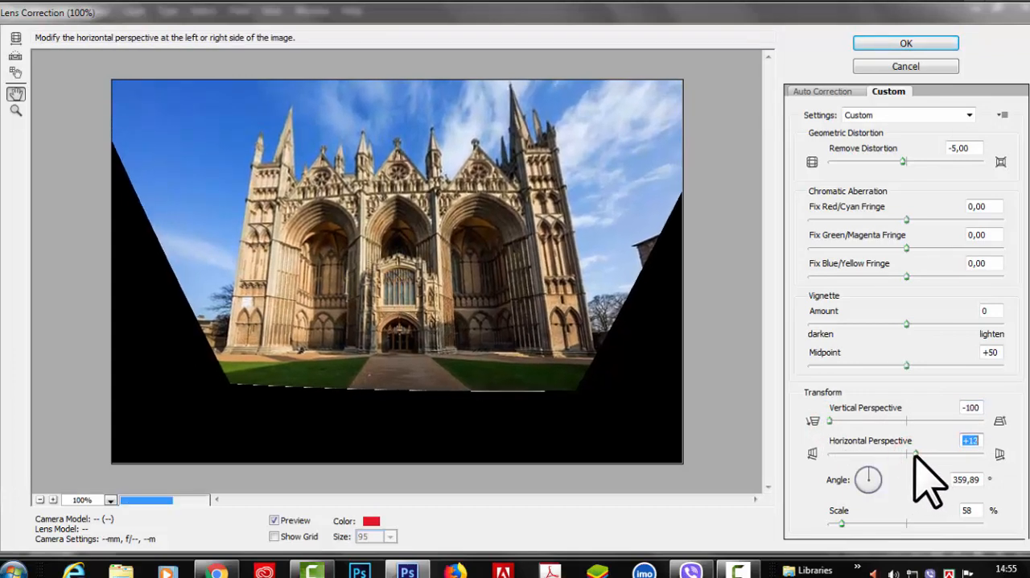
pyautogui.moveTo(842, 523); pyautogui.dragTo(838, 524)
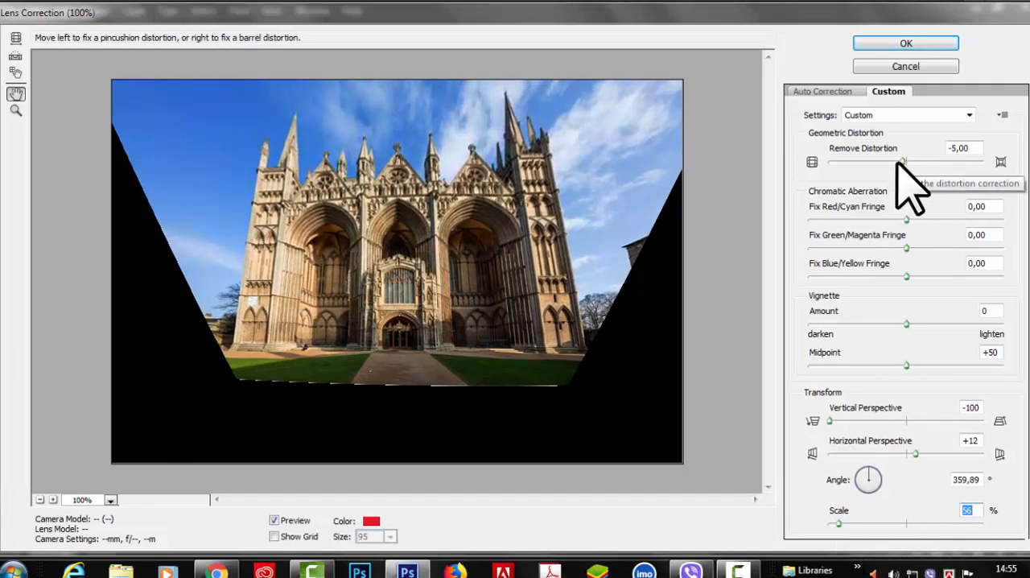
pyautogui.moveTo(902, 159); pyautogui.dragTo(904, 159)
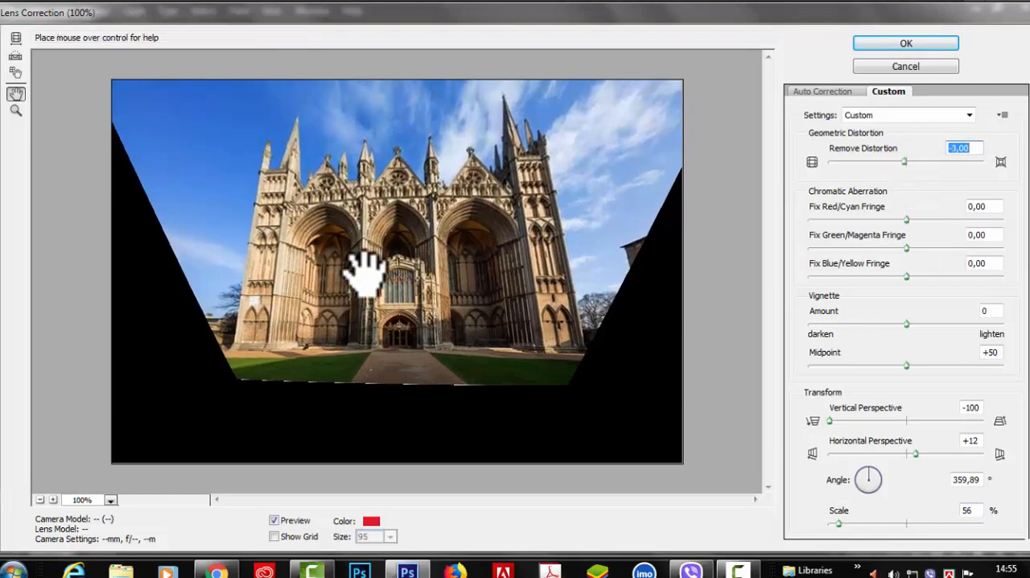
# Compare the original and corrected cathedral photo by switching the preview off and on
pyautogui.click(275, 521)
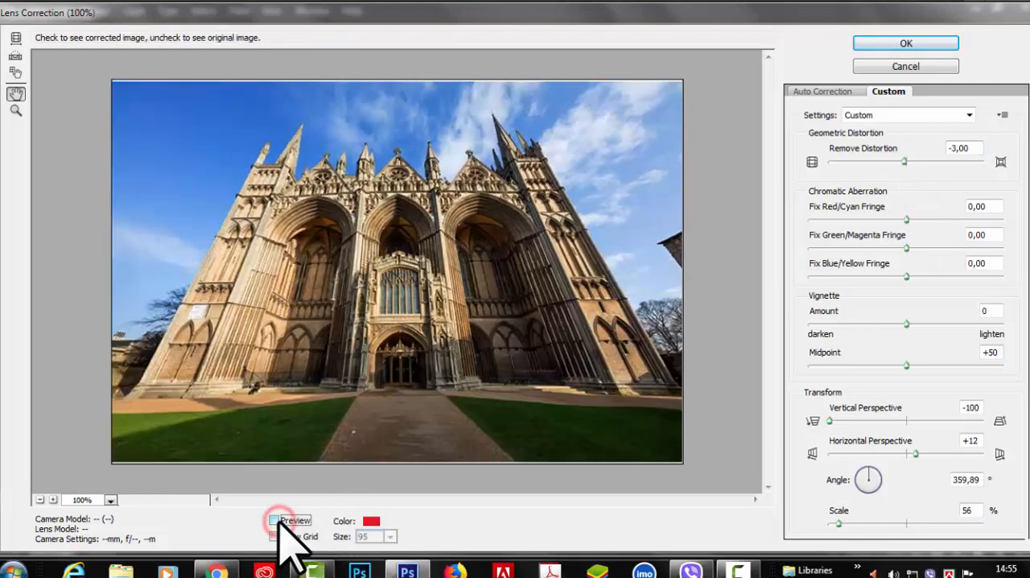
pyautogui.click(275, 521)
pyautogui.click(275, 522)
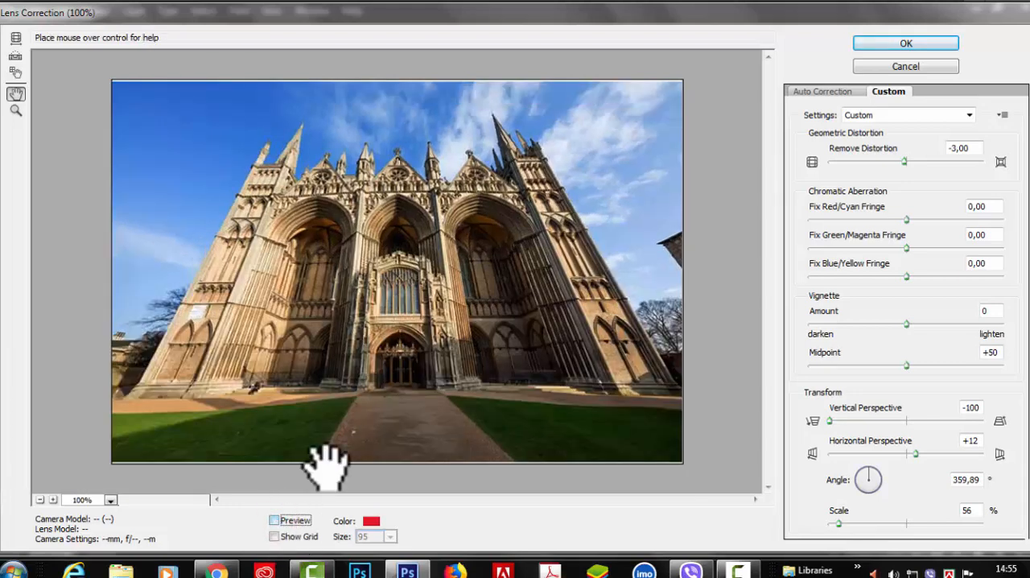
pyautogui.click(275, 520)
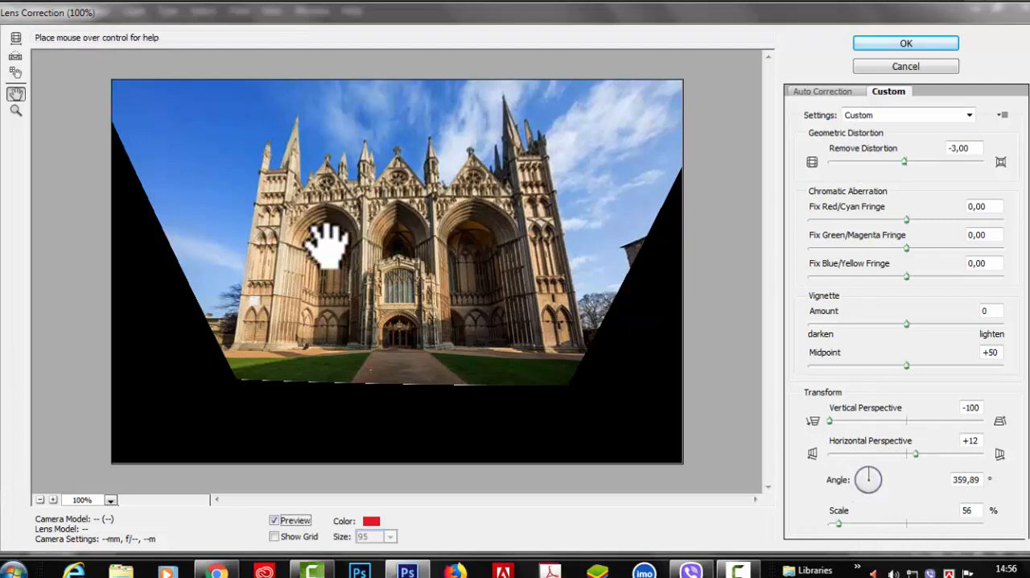
# Set Remove Distortion to -2,00 and straighten the cathedral photo along its ground line with the Straighten tool
pyautogui.moveTo(904, 161); pyautogui.dragTo(905, 161)
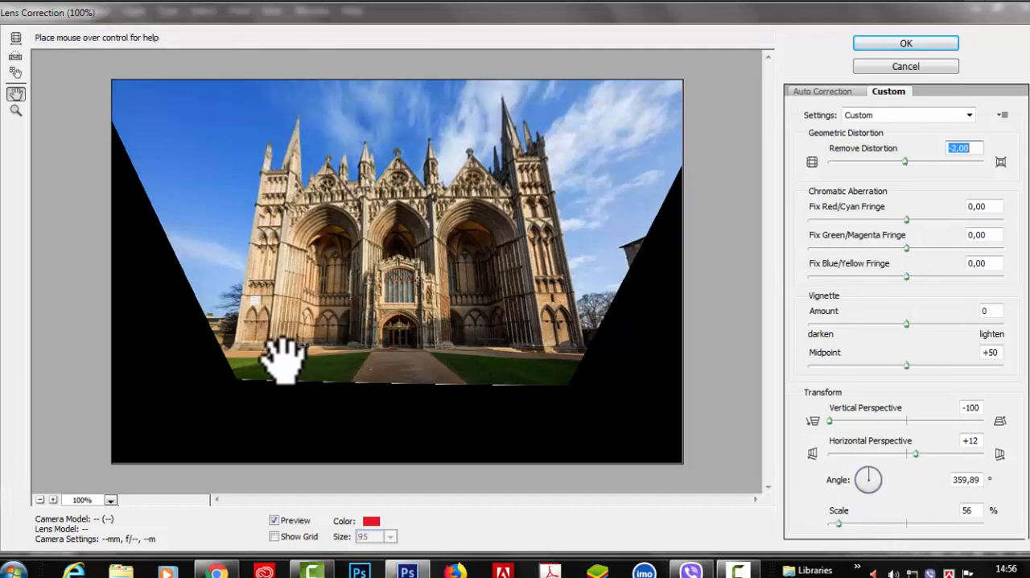
pyautogui.click(15, 57)
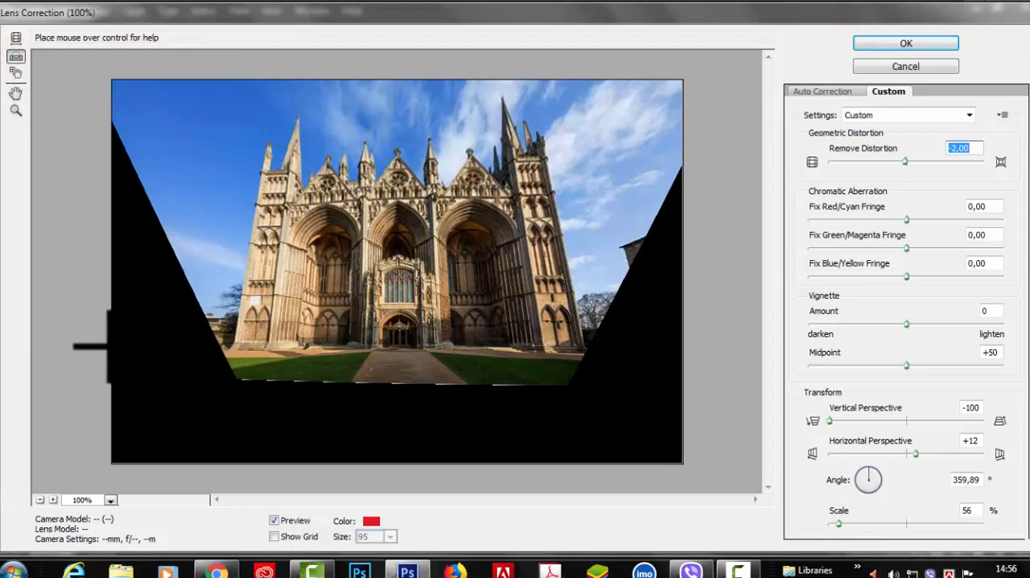
pyautogui.moveTo(283, 355); pyautogui.dragTo(687, 346)
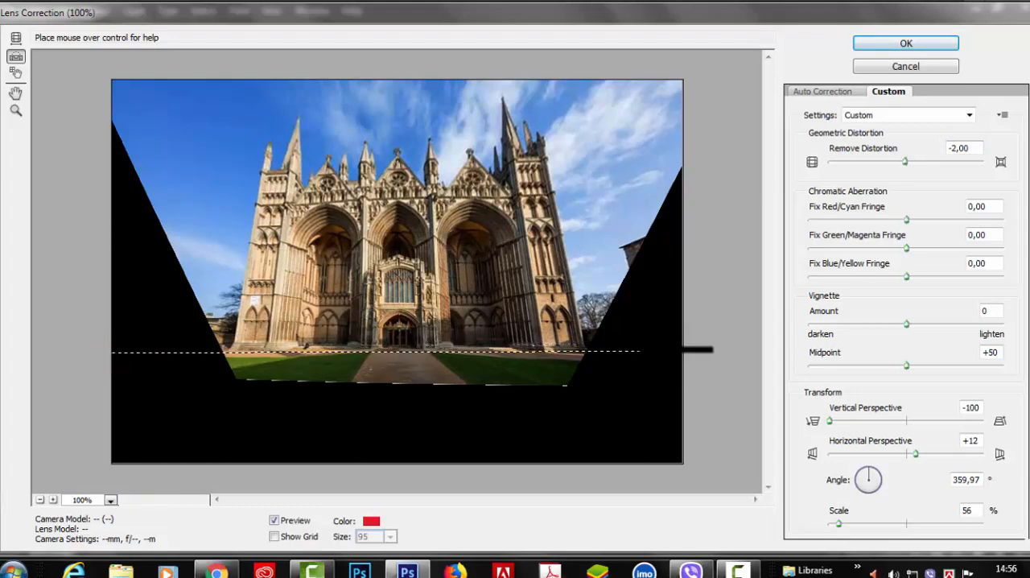
pyautogui.moveTo(686, 350); pyautogui.dragTo(686, 349)
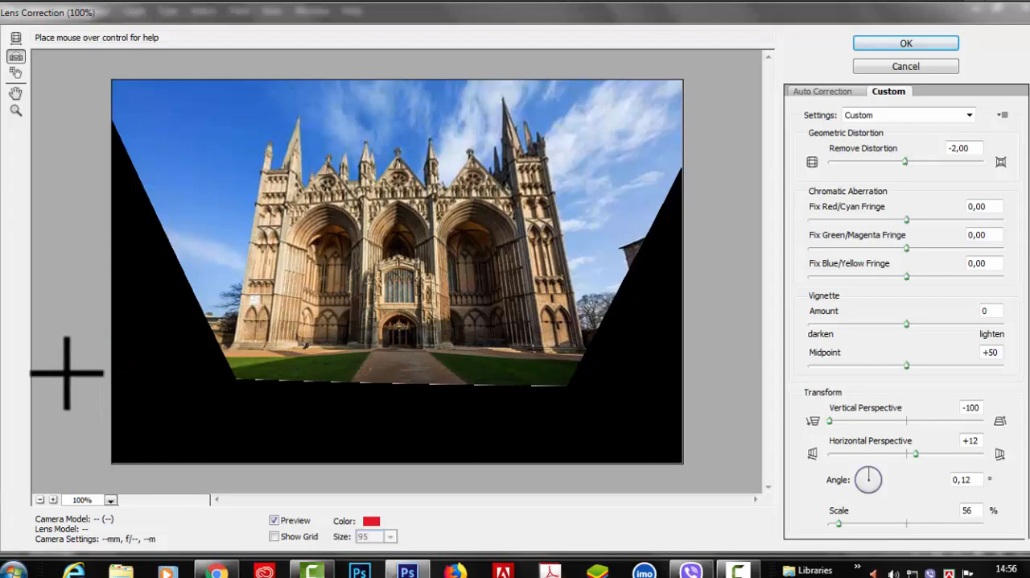
# Try different rotation angles for the cathedral photo, settle on about 0,6° and apply the lens correction
pyautogui.click(869, 470)
pyautogui.click(867, 476)
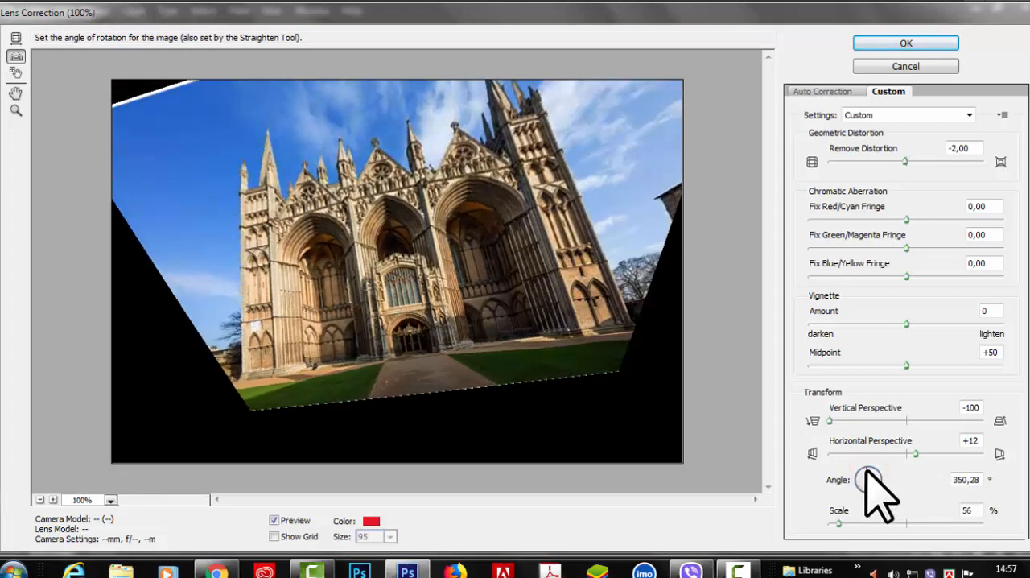
pyautogui.click(868, 473)
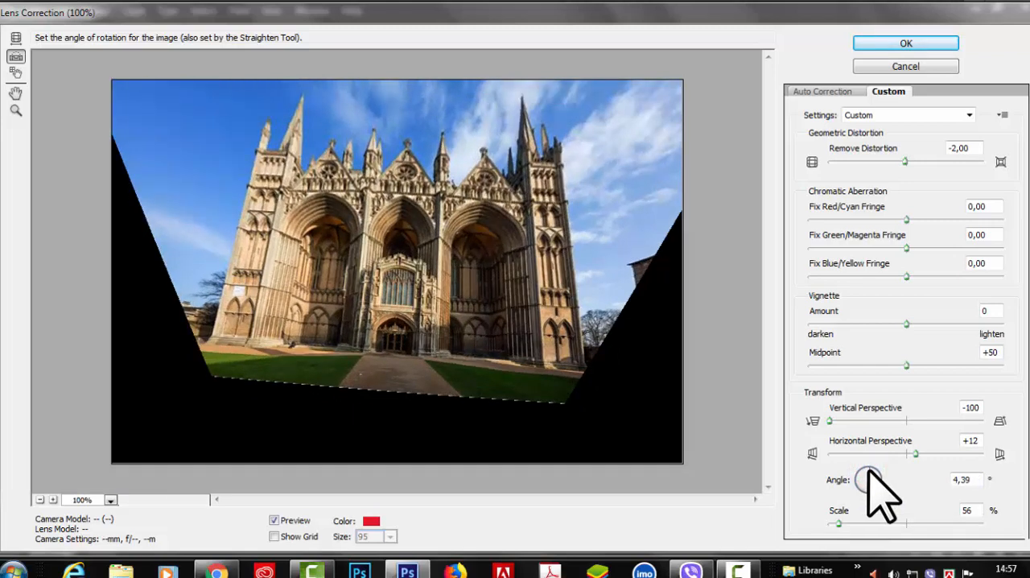
pyautogui.click(868, 471)
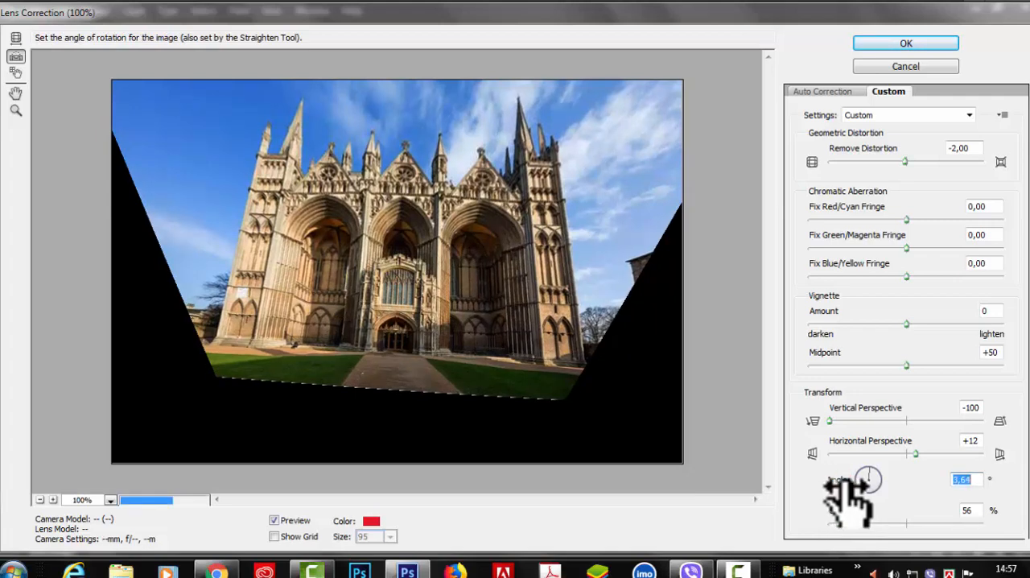
pyautogui.moveTo(849, 483)
pyautogui.mouseDown()
pyautogui.moveTo(816, 491)
pyautogui.moveTo(843, 483)
pyautogui.moveTo(832, 473)
pyautogui.moveTo(831, 482)
pyautogui.moveTo(815, 482)
pyautogui.moveTo(839, 483)
pyautogui.moveTo(832, 477)
pyautogui.mouseUp()
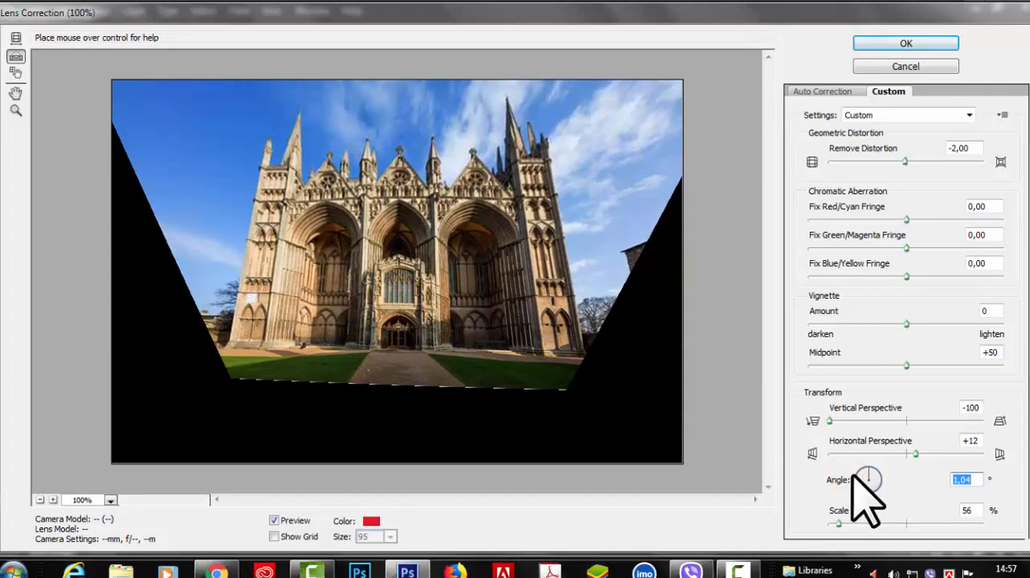
pyautogui.moveTo(832, 474); pyautogui.dragTo(839, 488)
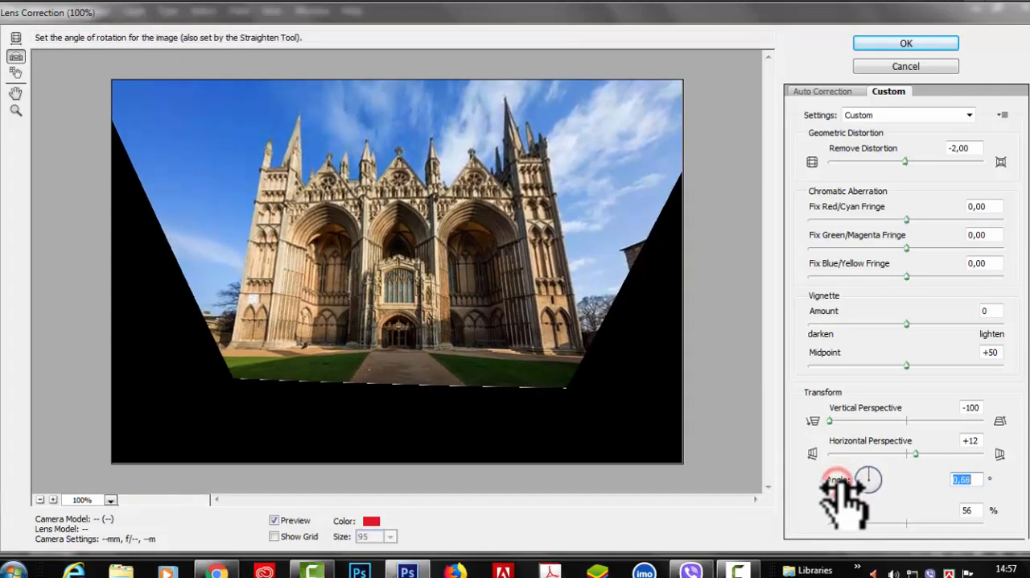
pyautogui.click(919, 45)
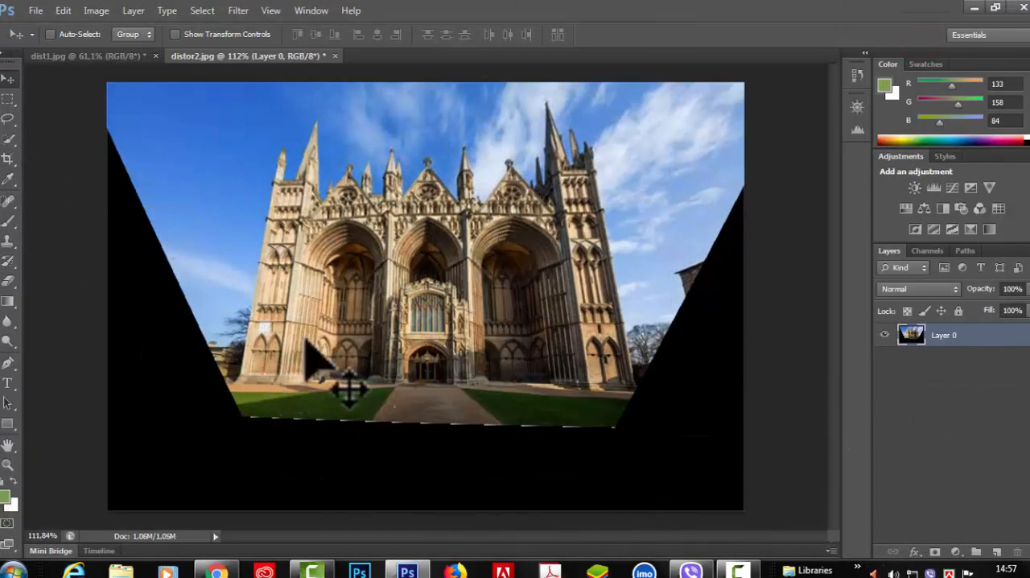
# Crop the corrected cathedral photo to remove the black area below the lawn and narrow its sides
pyautogui.click(7, 158)
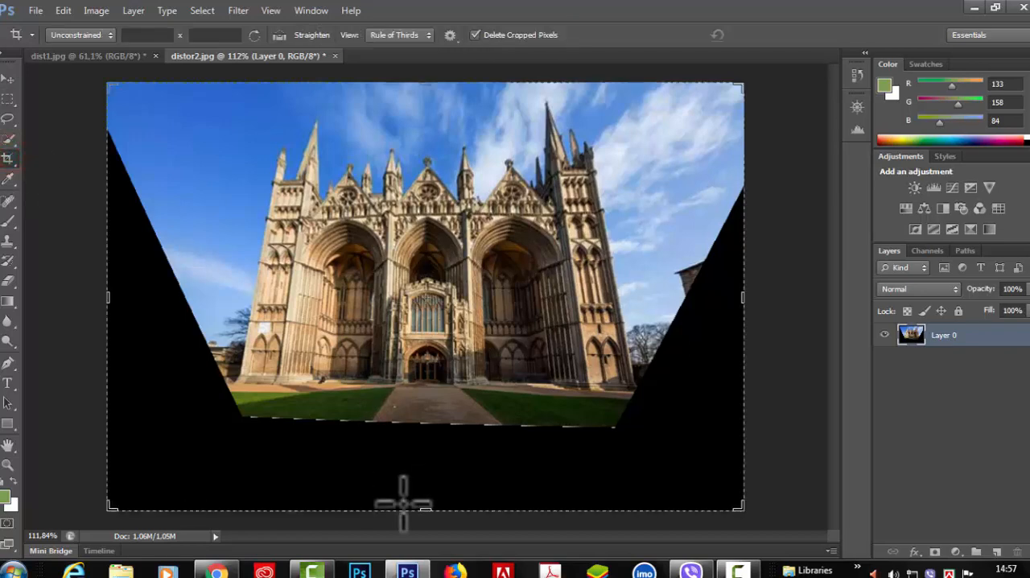
pyautogui.moveTo(430, 507); pyautogui.dragTo(435, 462)
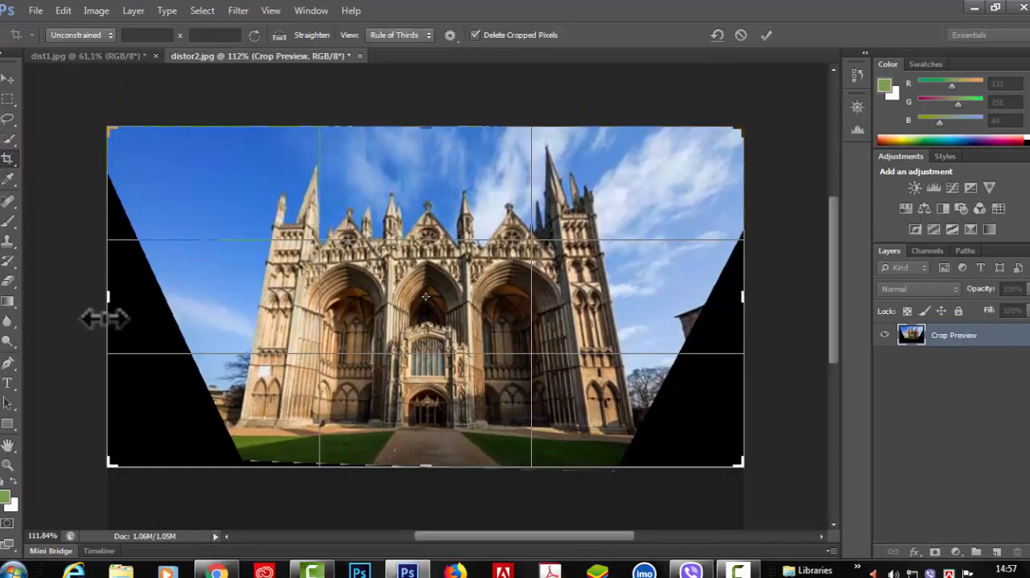
pyautogui.moveTo(104, 298); pyautogui.dragTo(168, 298)
pyautogui.click(766, 35)
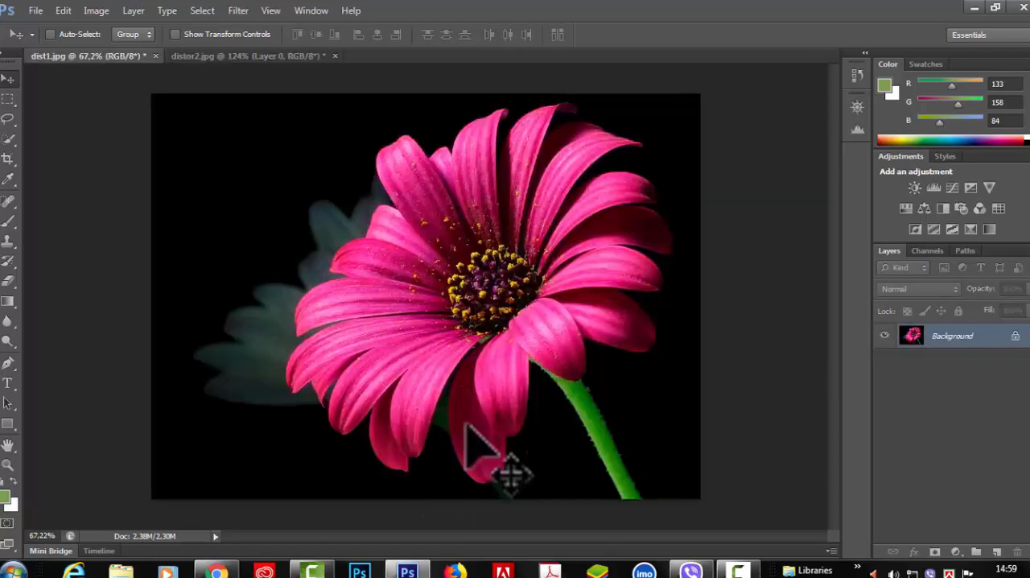
# Open the Lens Correction filter on the pink flower photo dist1.jpg and show its Custom settings
pyautogui.click(237, 11)
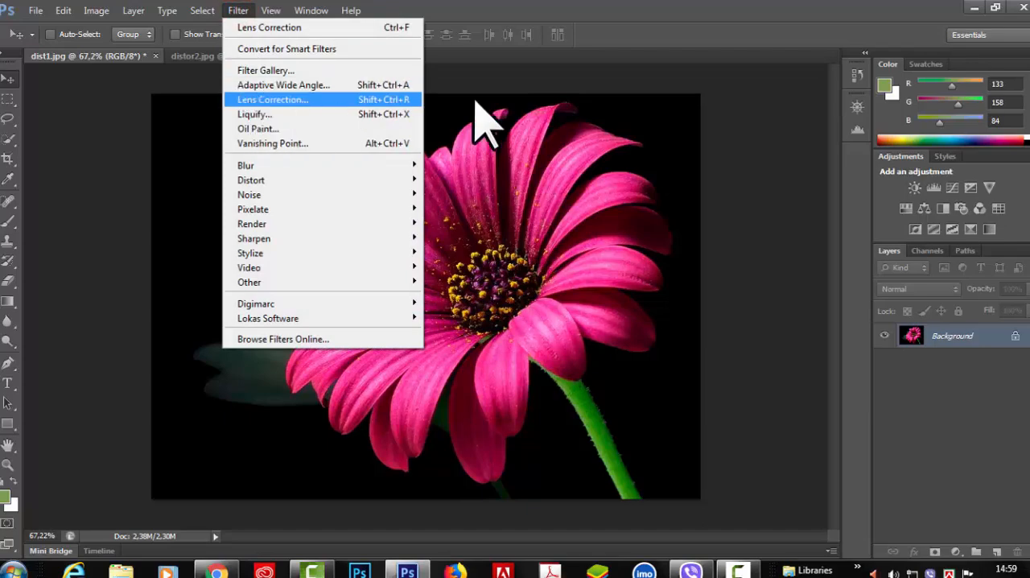
pyautogui.click(737, 32)
pyautogui.hotkey('ctrl', 'shift', 'r')
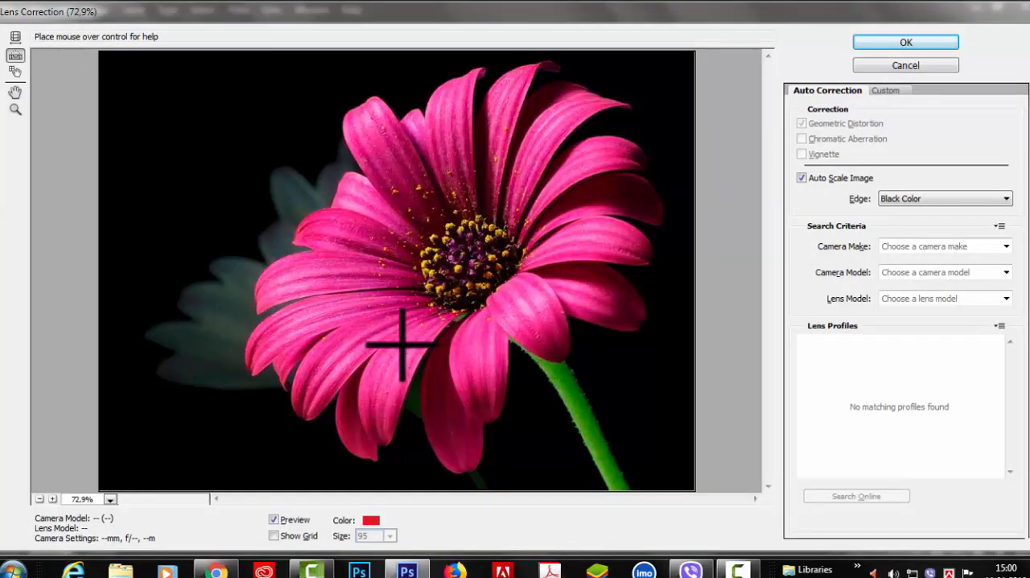
pyautogui.click(887, 90)
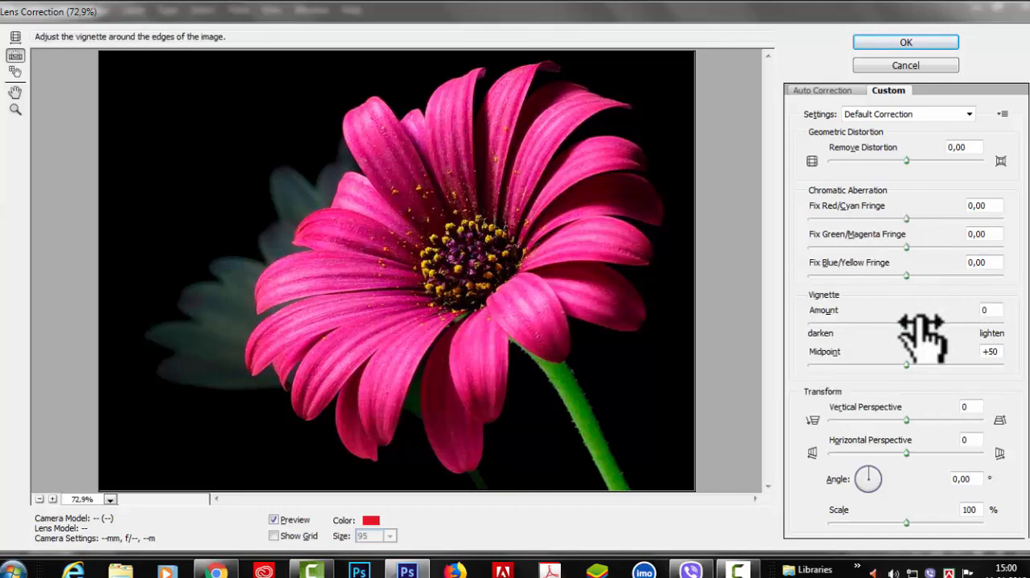
# Try Fix Red/Cyan Fringe at -99,21 and -1,59 on the magnified stem edge, and set it to +100,00
pyautogui.click(52, 499)
pyautogui.click(52, 499)
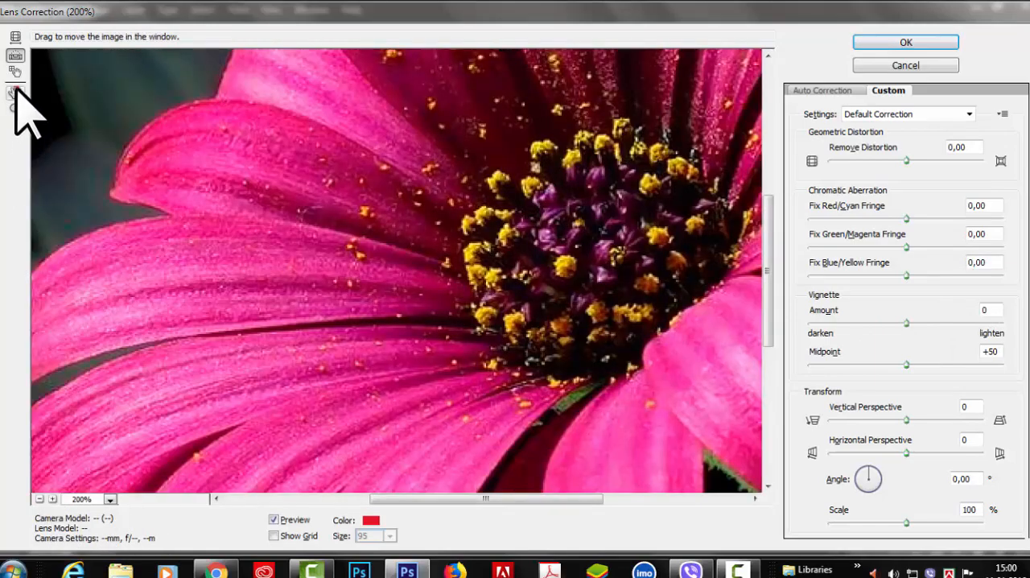
pyautogui.click(15, 92)
pyautogui.moveTo(278, 206); pyautogui.dragTo(55, 90)
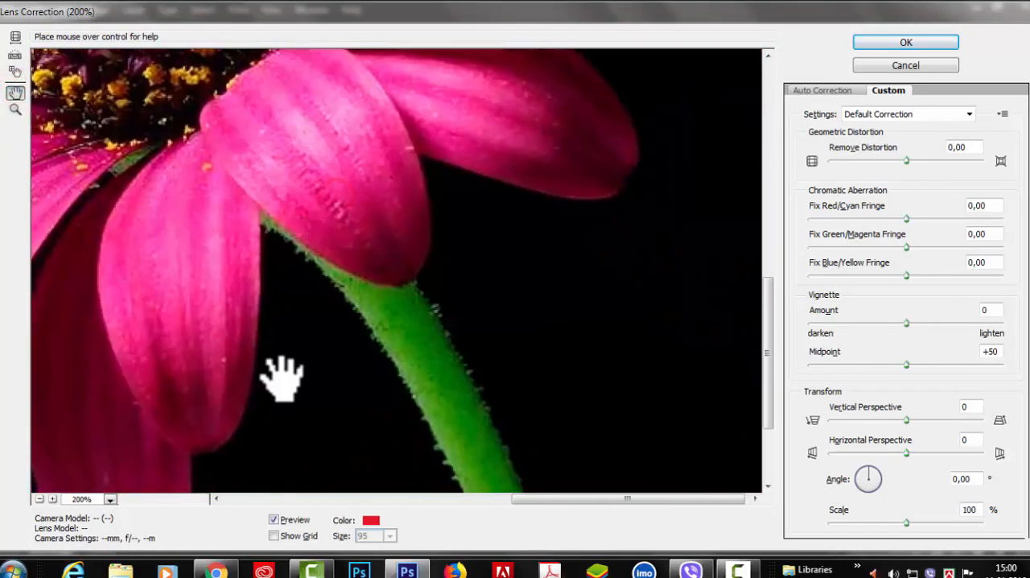
pyautogui.click(53, 498)
pyautogui.click(53, 499)
pyautogui.moveTo(202, 349); pyautogui.dragTo(246, 298)
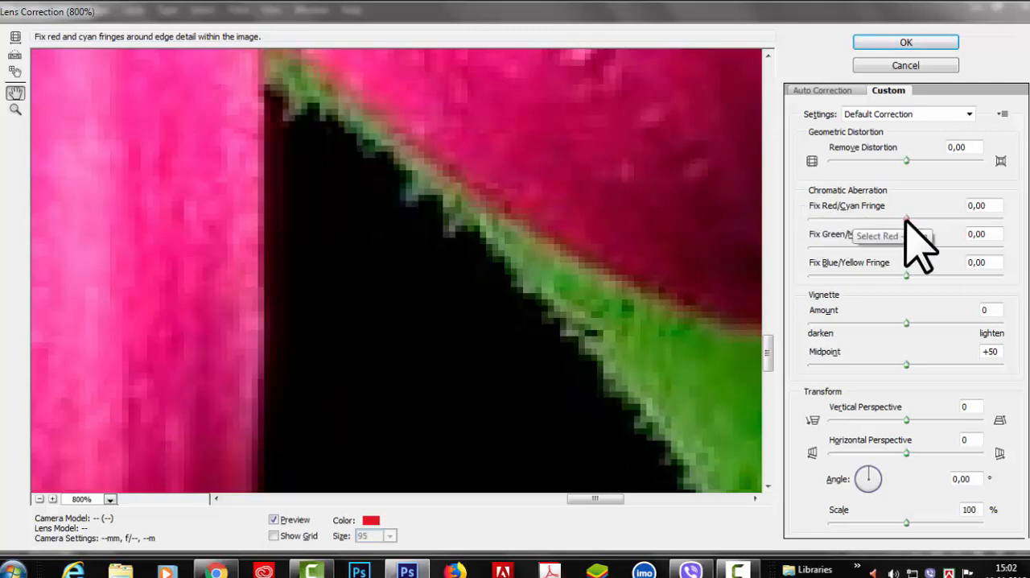
pyautogui.moveTo(843, 220); pyautogui.dragTo(820, 218)
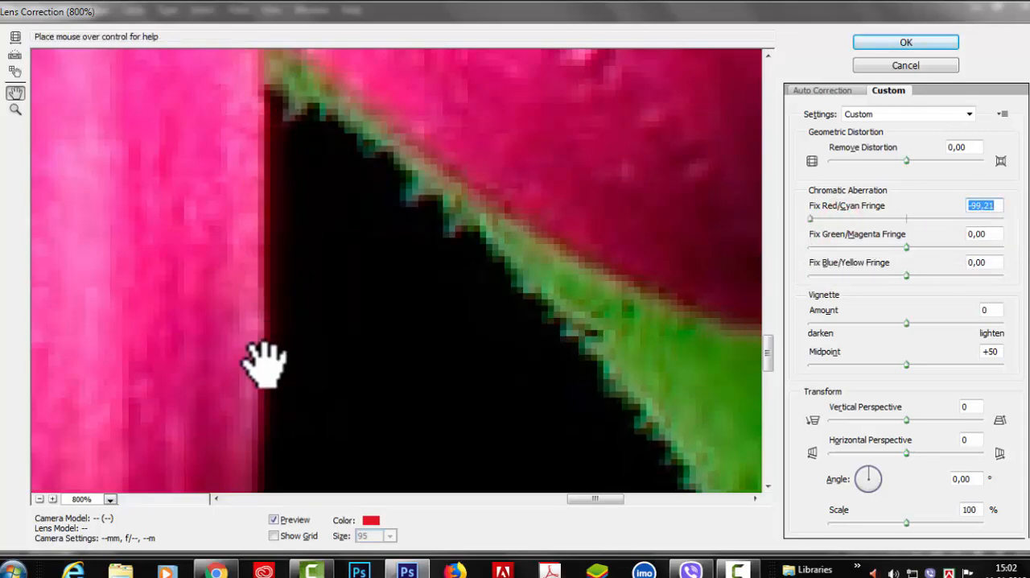
pyautogui.moveTo(809, 217); pyautogui.dragTo(884, 217)
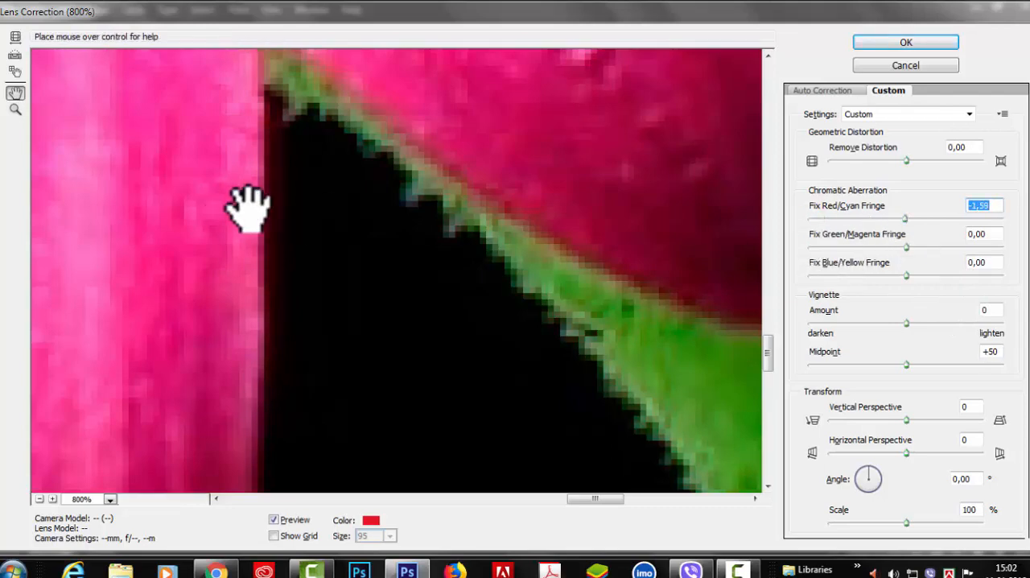
pyautogui.moveTo(907, 219); pyautogui.dragTo(1010, 220)
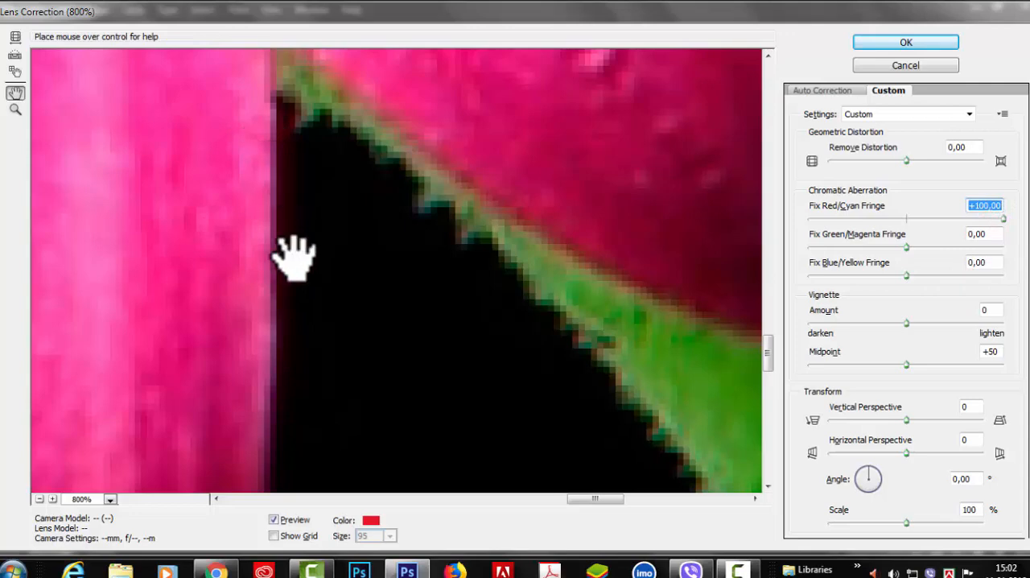
pyautogui.moveTo(1002, 220); pyautogui.dragTo(1028, 222)
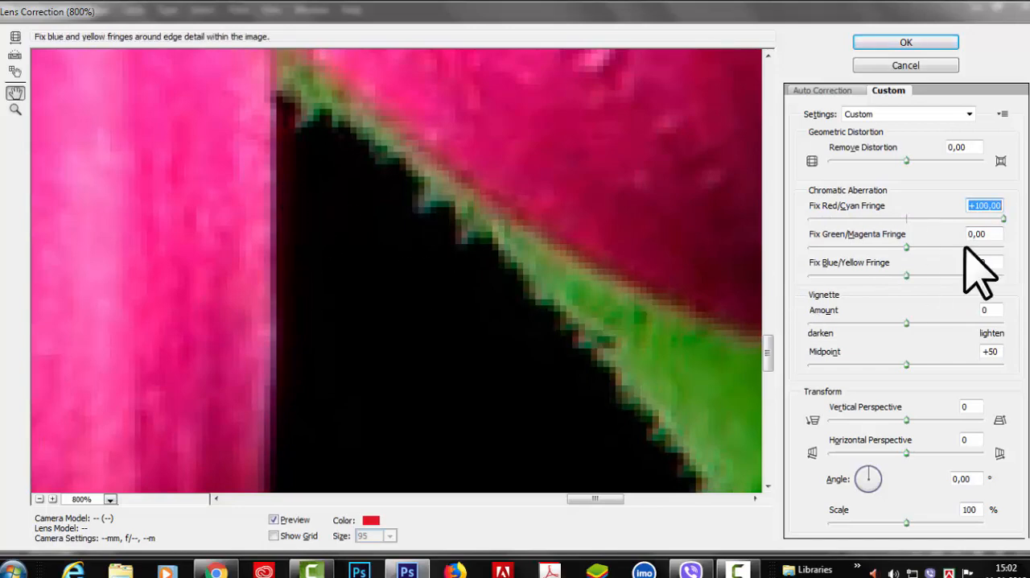
pyautogui.moveTo(1003, 219)
pyautogui.mouseDown()
pyautogui.moveTo(839, 217)
pyautogui.moveTo(989, 219)
pyautogui.mouseUp()
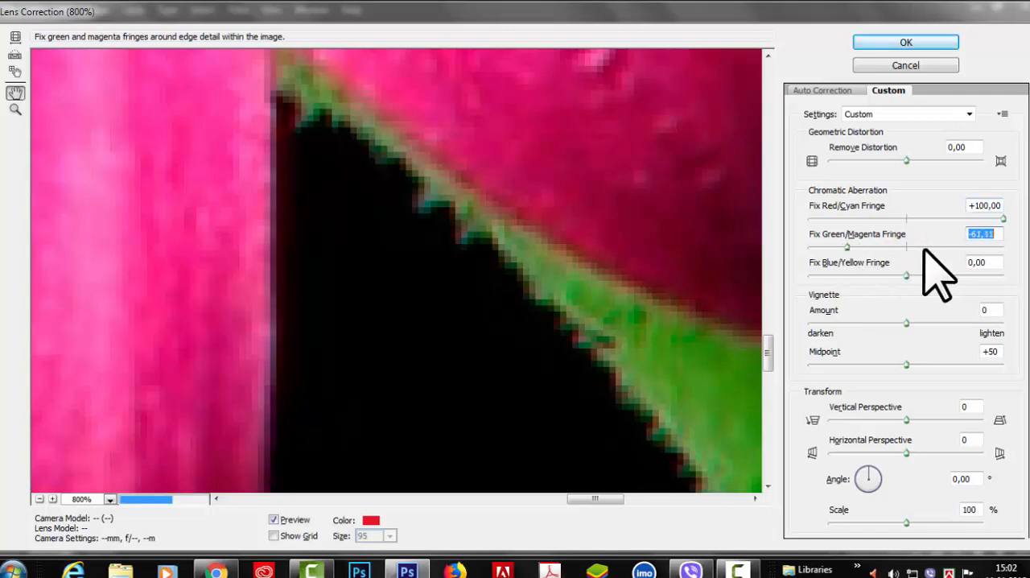
# Try Fix Green/Magenta Fringe values from -100,00 to +100,00 along the stem's edge, and set it to +58,73
pyautogui.moveTo(925, 251)
pyautogui.mouseDown()
pyautogui.moveTo(1027, 250)
pyautogui.moveTo(928, 255)
pyautogui.mouseUp()
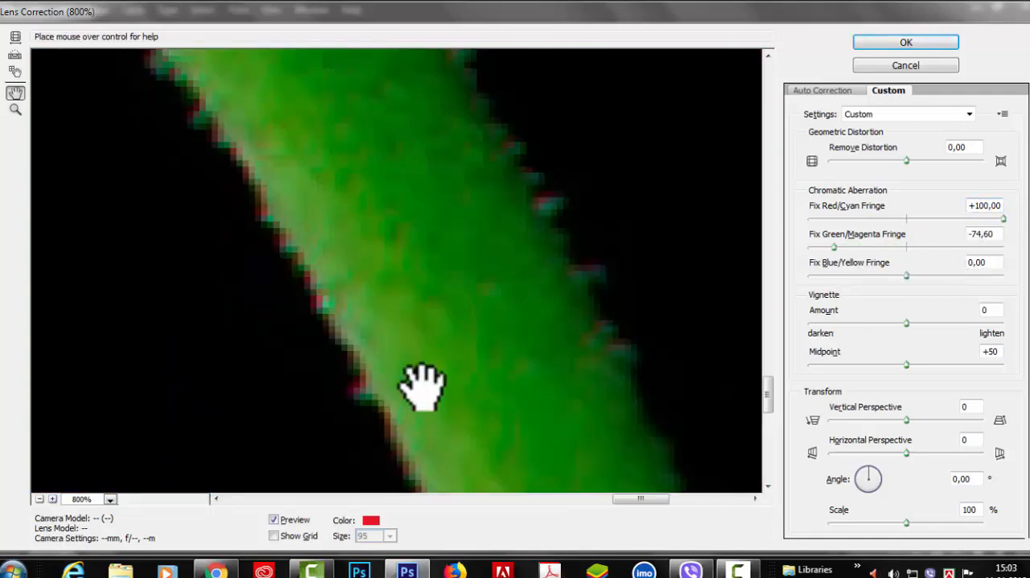
pyautogui.moveTo(443, 232); pyautogui.dragTo(474, 374)
pyautogui.moveTo(362, 226); pyautogui.dragTo(548, 354)
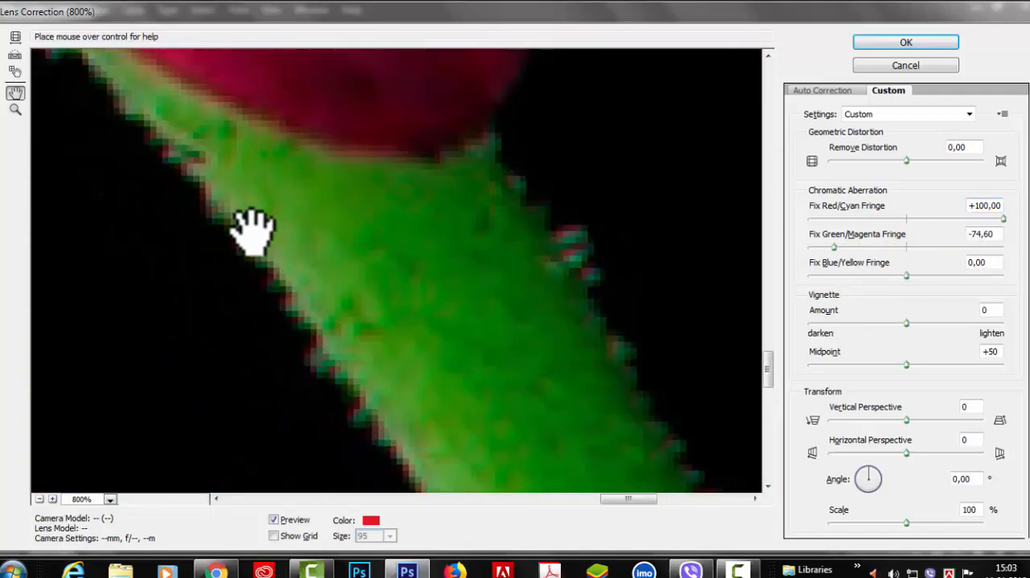
pyautogui.click(50, 498)
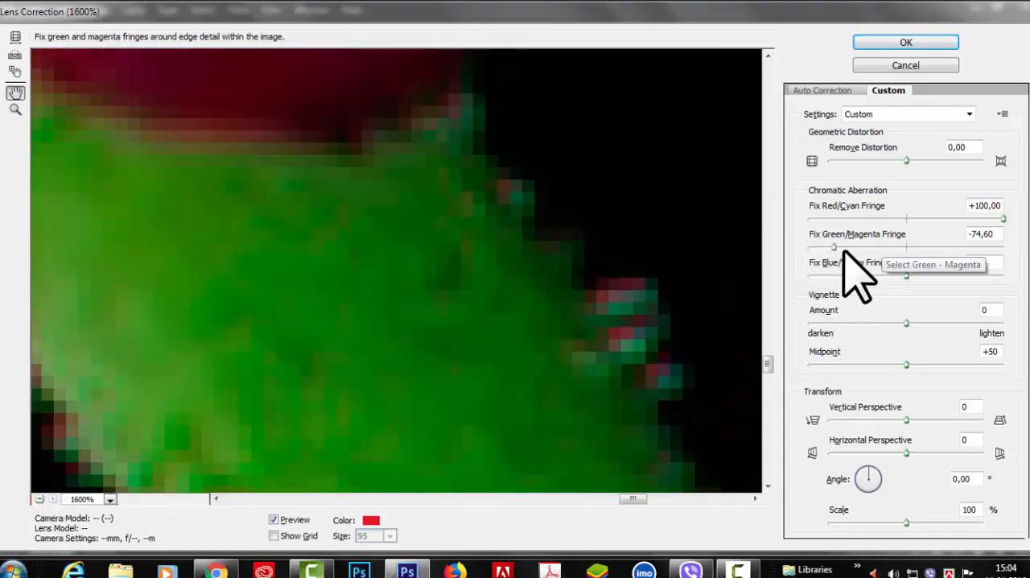
pyautogui.moveTo(833, 247); pyautogui.dragTo(902, 247)
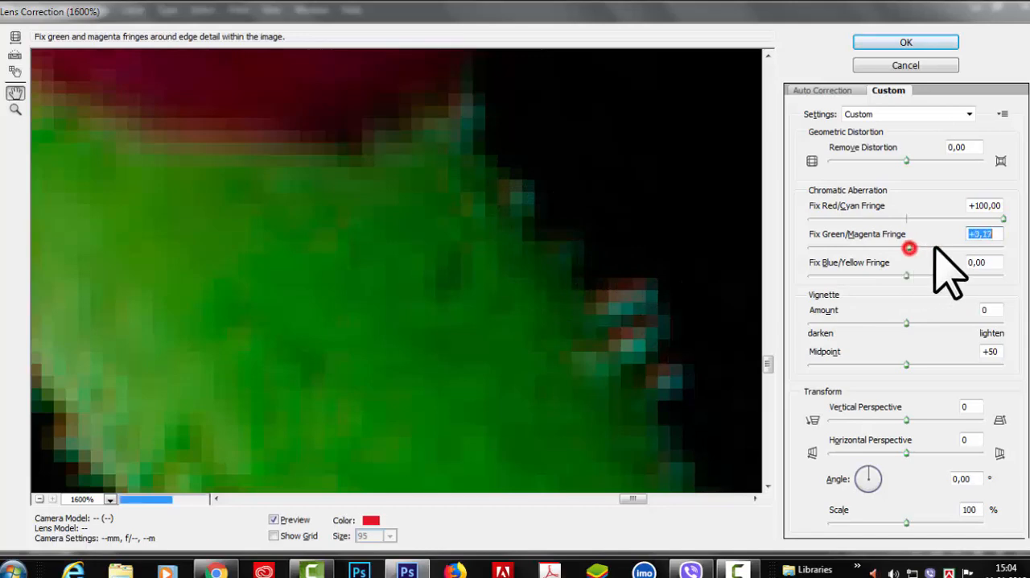
pyautogui.moveTo(934, 248); pyautogui.dragTo(1004, 246)
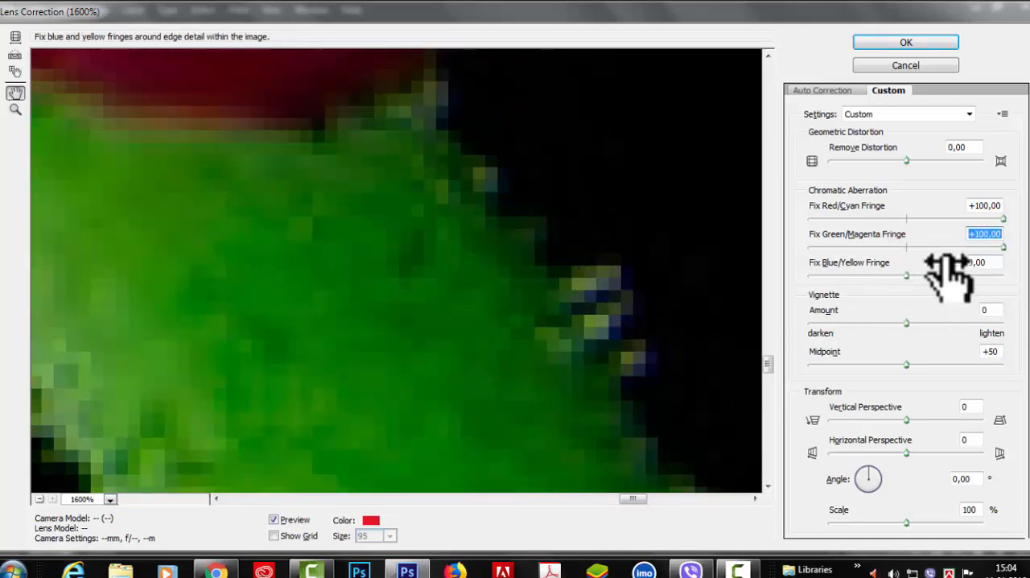
pyautogui.moveTo(1001, 248); pyautogui.dragTo(936, 252)
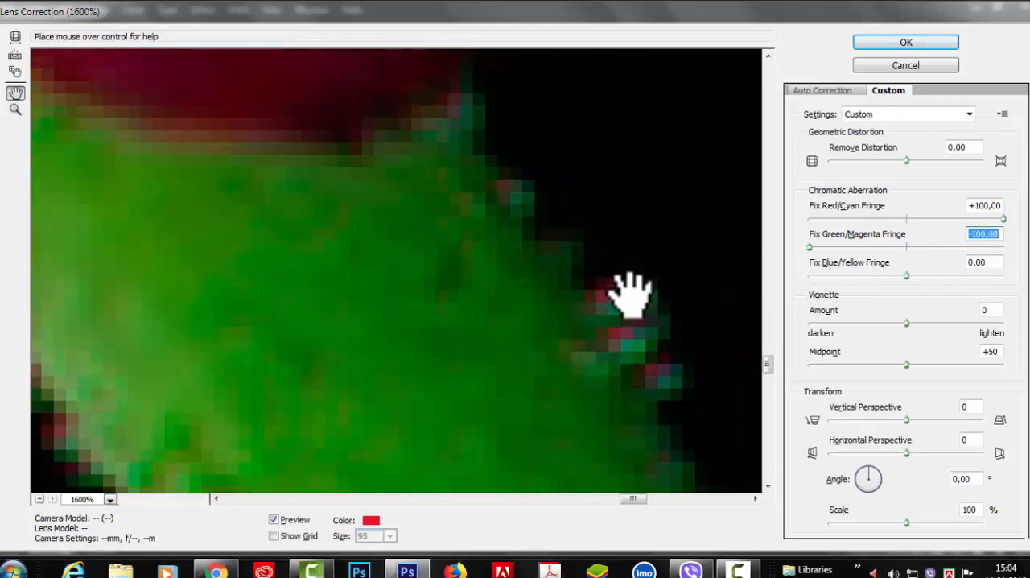
pyautogui.moveTo(811, 247); pyautogui.dragTo(830, 247)
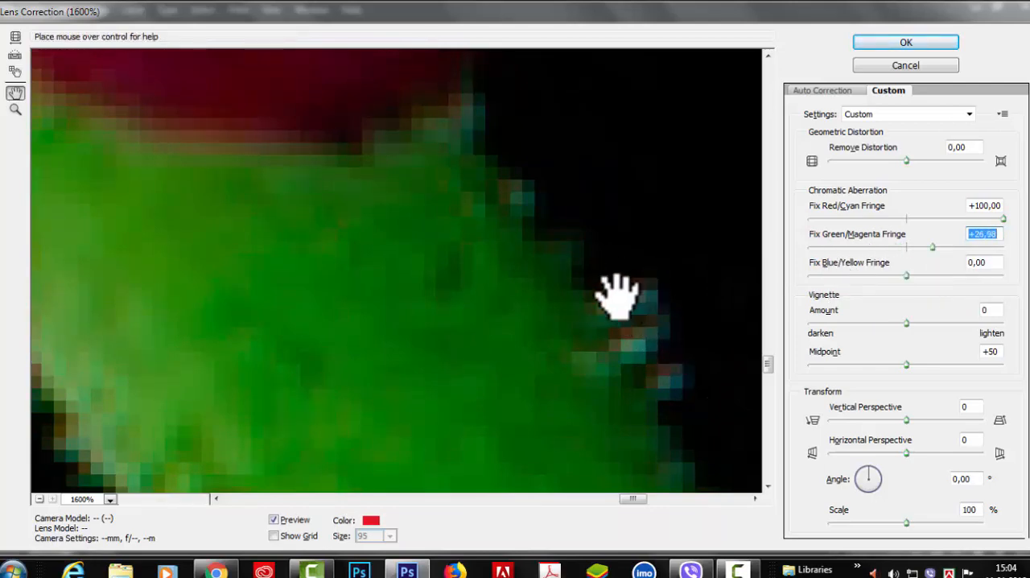
pyautogui.moveTo(931, 247); pyautogui.dragTo(1010, 257)
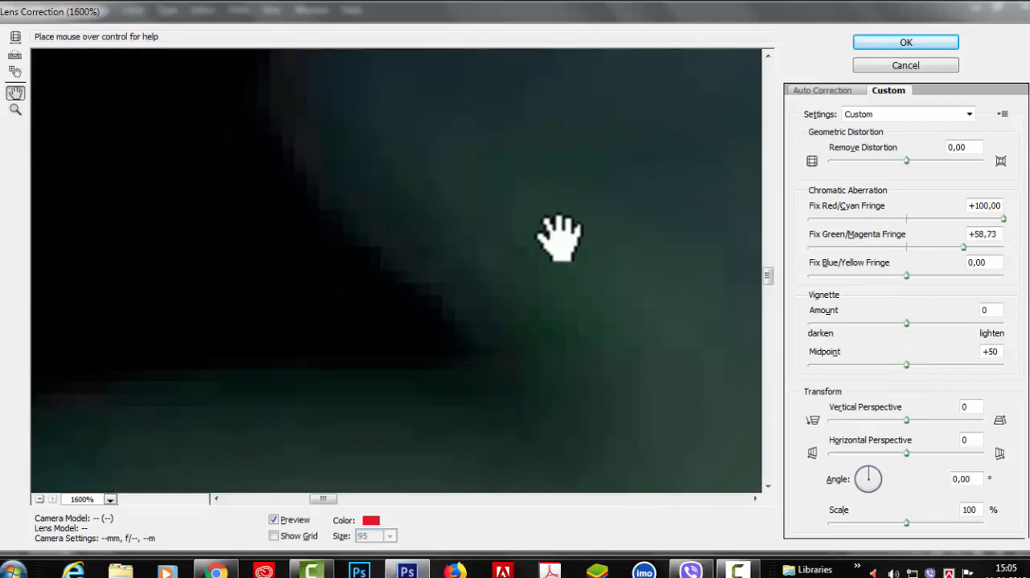
# Examine the dark background leaf's edge at 1600% and shift Fix Blue/Yellow Fringe to a negative value
pyautogui.moveTo(558, 237); pyautogui.dragTo(607, 292)
pyautogui.moveTo(498, 297); pyautogui.dragTo(506, 223)
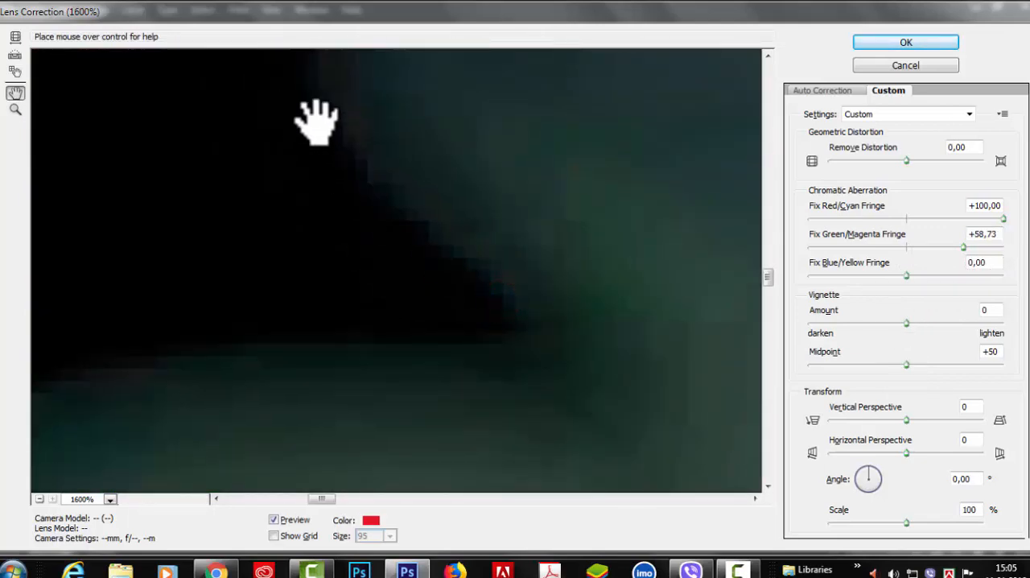
pyautogui.moveTo(478, 165); pyautogui.dragTo(364, 185)
pyautogui.moveTo(248, 161); pyautogui.dragTo(346, 236)
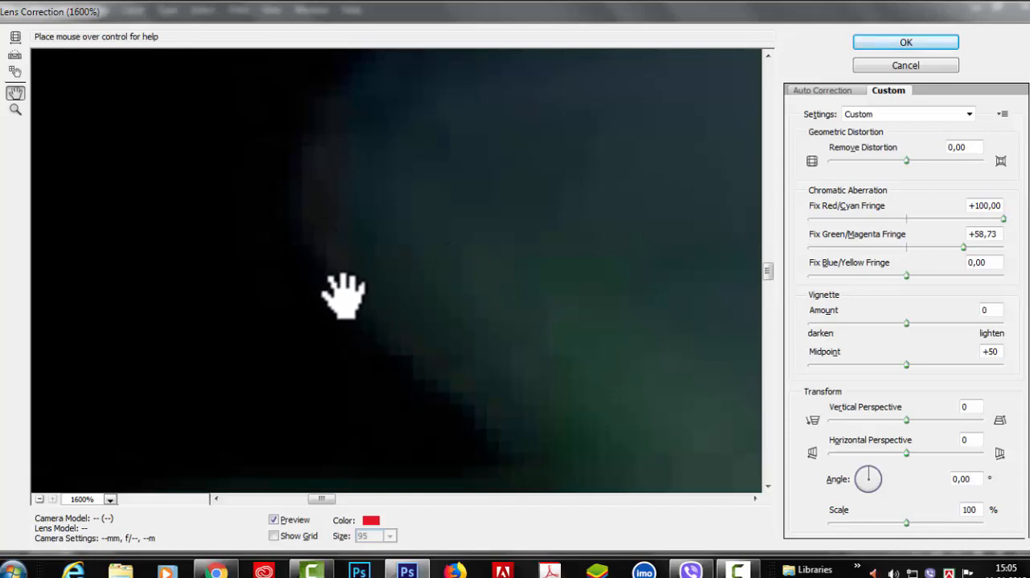
pyautogui.moveTo(906, 275); pyautogui.dragTo(844, 274)
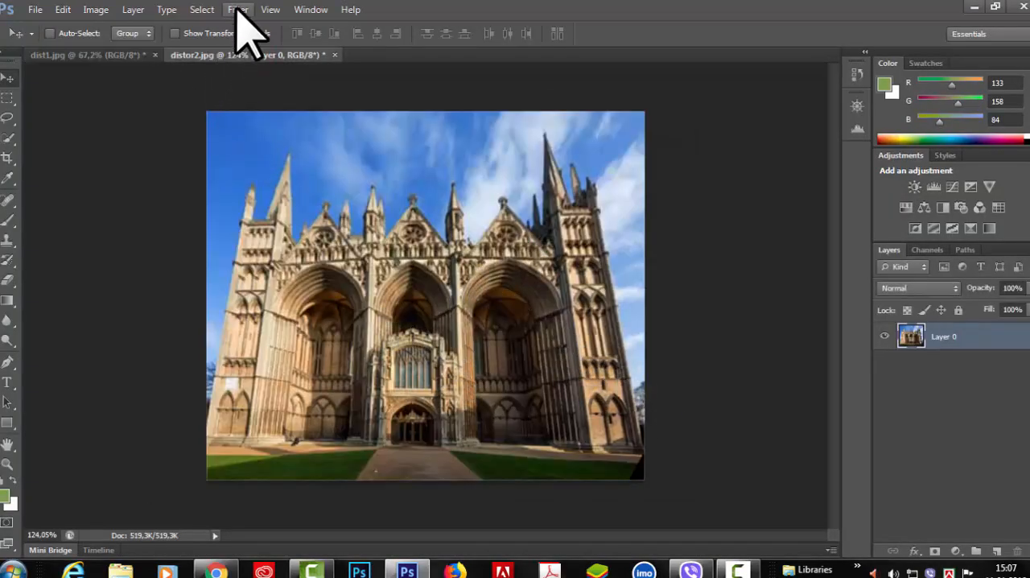
# Open the Lens Correction filter on the cathedral photo distor2.jpg and show its Custom settings
pyautogui.click(235, 9)
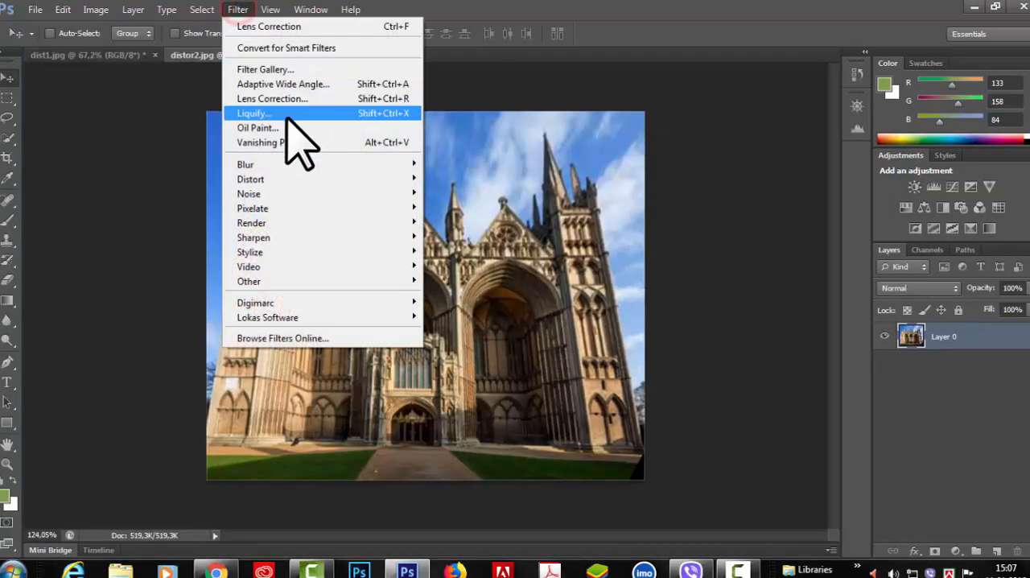
pyautogui.click(280, 101)
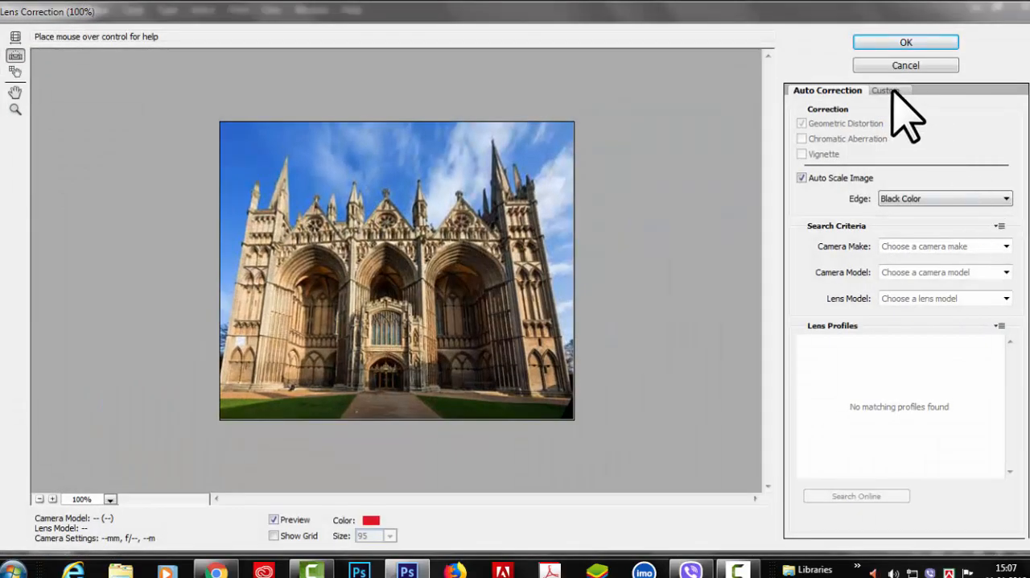
pyautogui.click(888, 90)
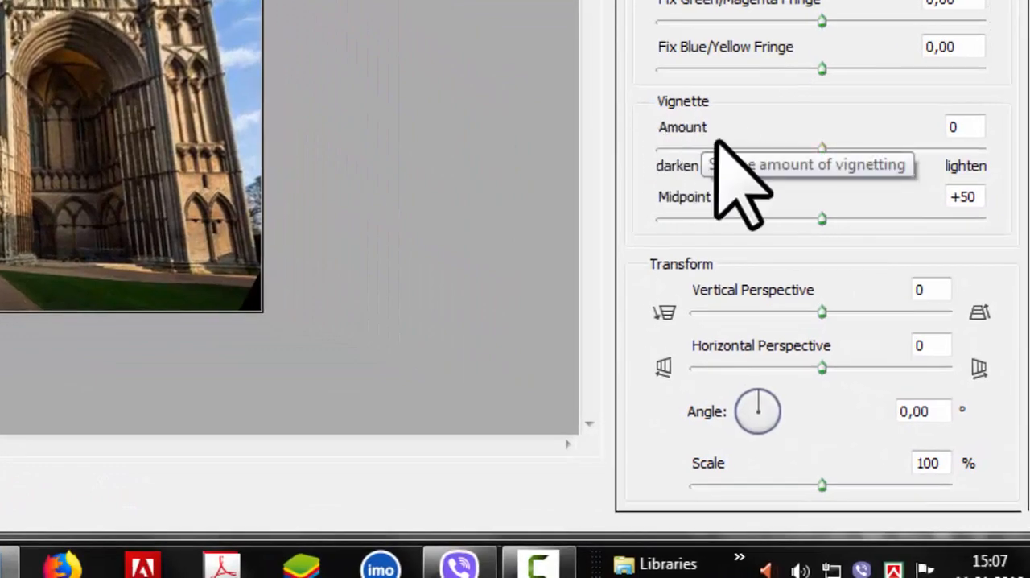
# Try vignette amounts of +100, -100, -75 and +2 on the cathedral photo, with midpoints of +100 and +52
pyautogui.moveTo(822, 148); pyautogui.dragTo(986, 150)
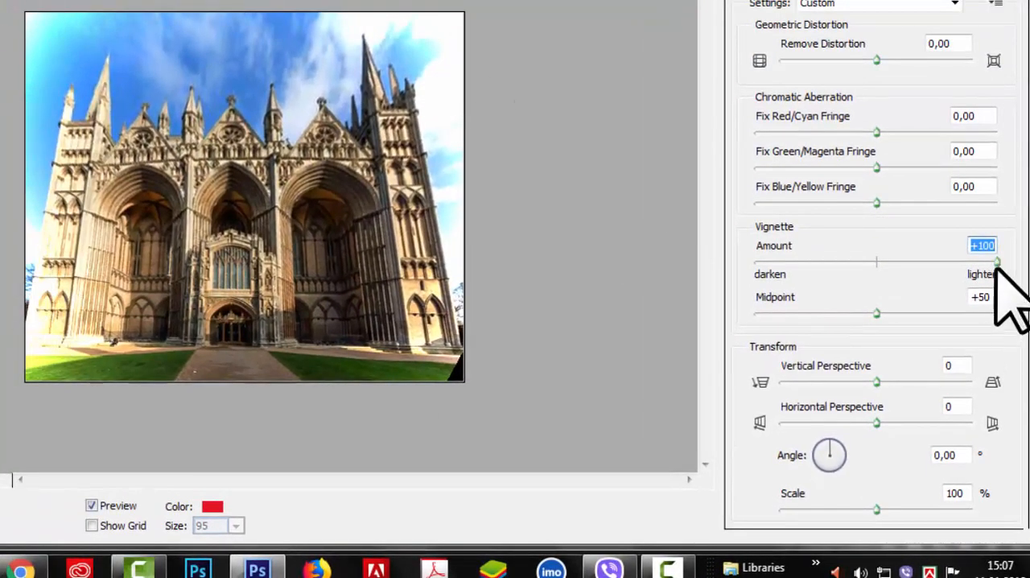
pyautogui.moveTo(996, 263); pyautogui.dragTo(712, 266)
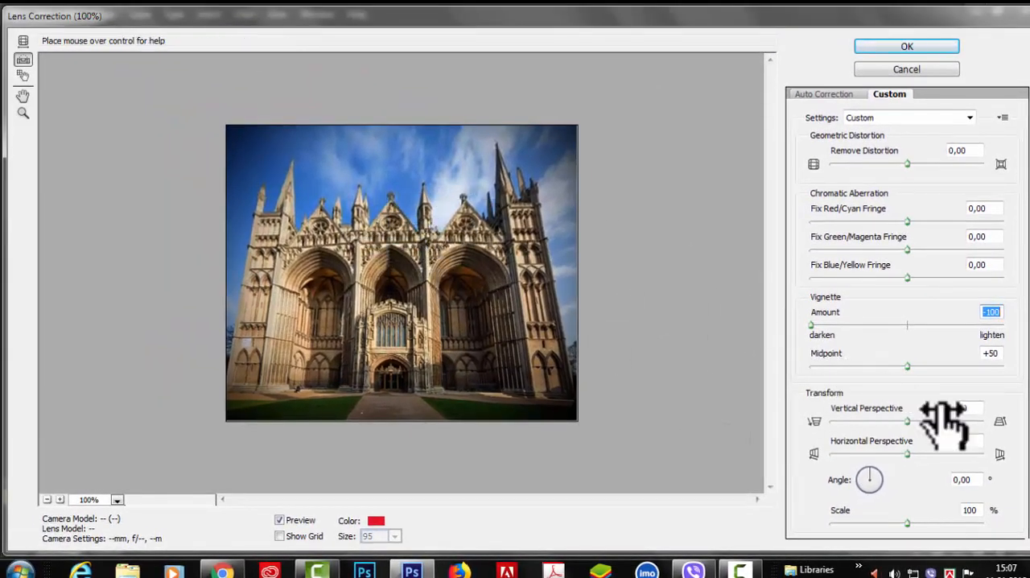
pyautogui.moveTo(929, 366); pyautogui.dragTo(1003, 366)
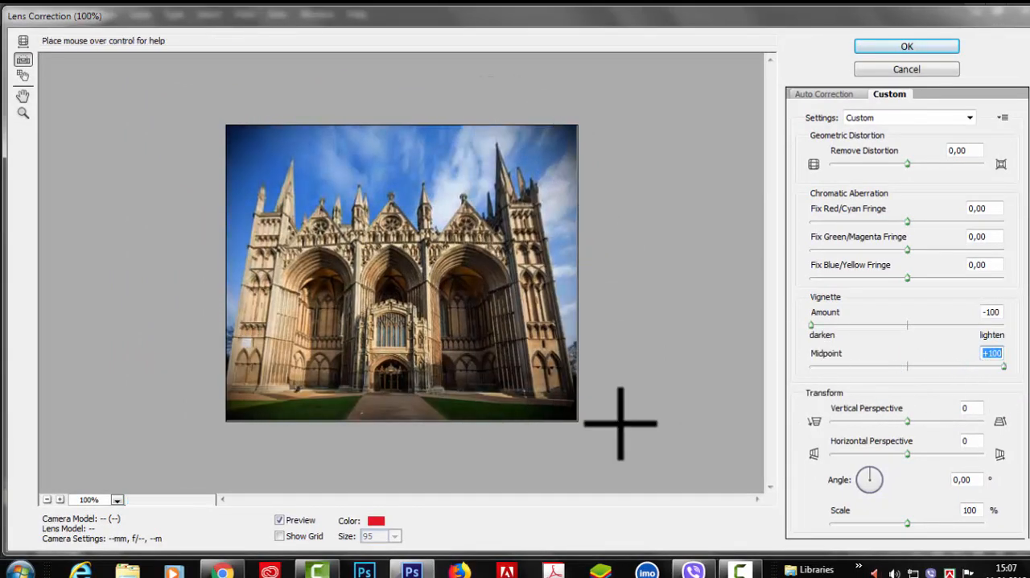
pyautogui.moveTo(811, 329)
pyautogui.mouseDown()
pyautogui.moveTo(786, 333)
pyautogui.moveTo(865, 333)
pyautogui.moveTo(809, 336)
pyautogui.mouseUp()
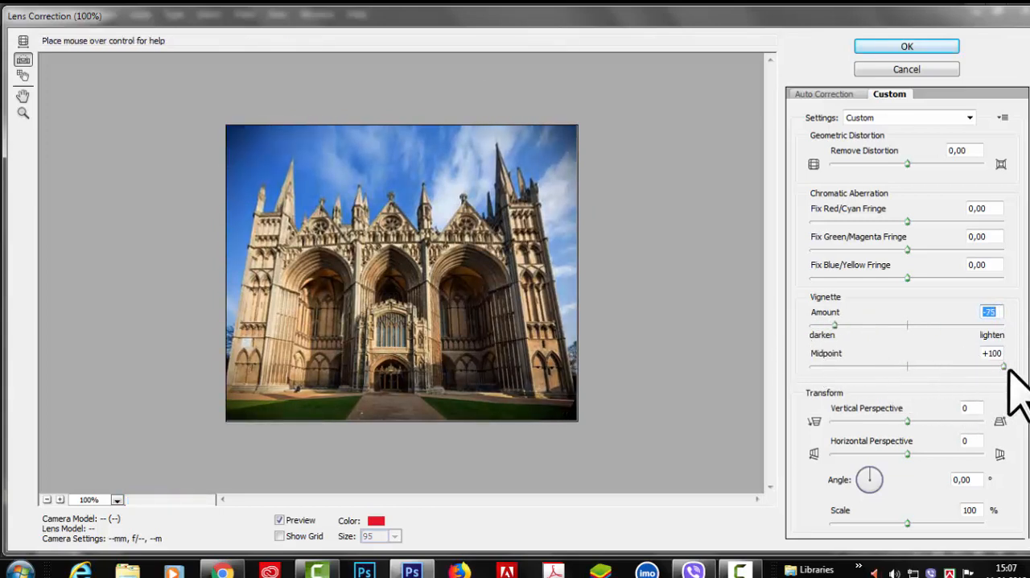
pyautogui.moveTo(1003, 366); pyautogui.dragTo(912, 372)
pyautogui.moveTo(835, 324); pyautogui.dragTo(908, 327)
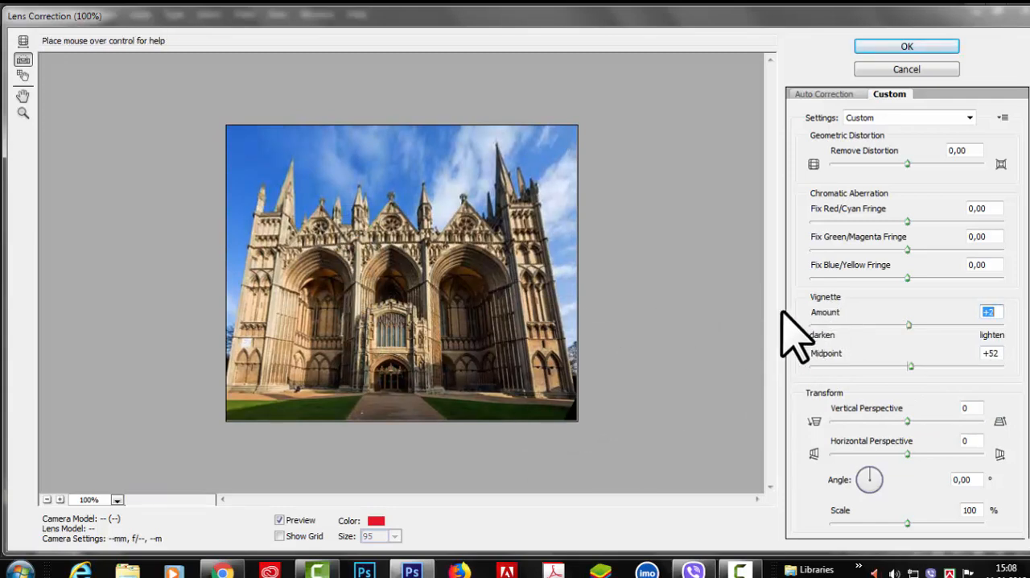
# Set the vignette amount to -46 and the midpoint to +31, and apply the lens correction to the cathedral photo
pyautogui.moveTo(908, 324); pyautogui.dragTo(879, 325)
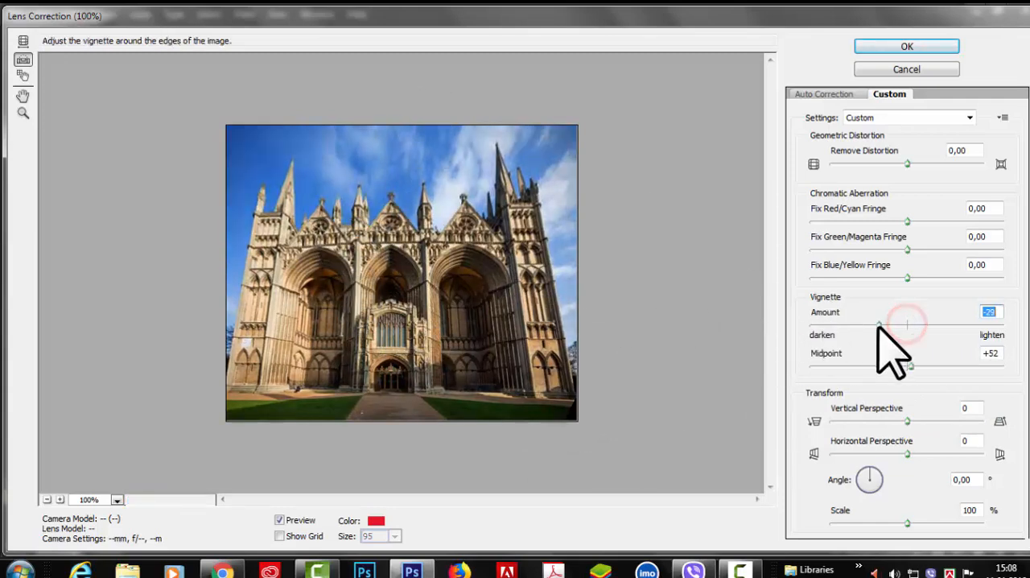
pyautogui.moveTo(909, 366); pyautogui.dragTo(871, 367)
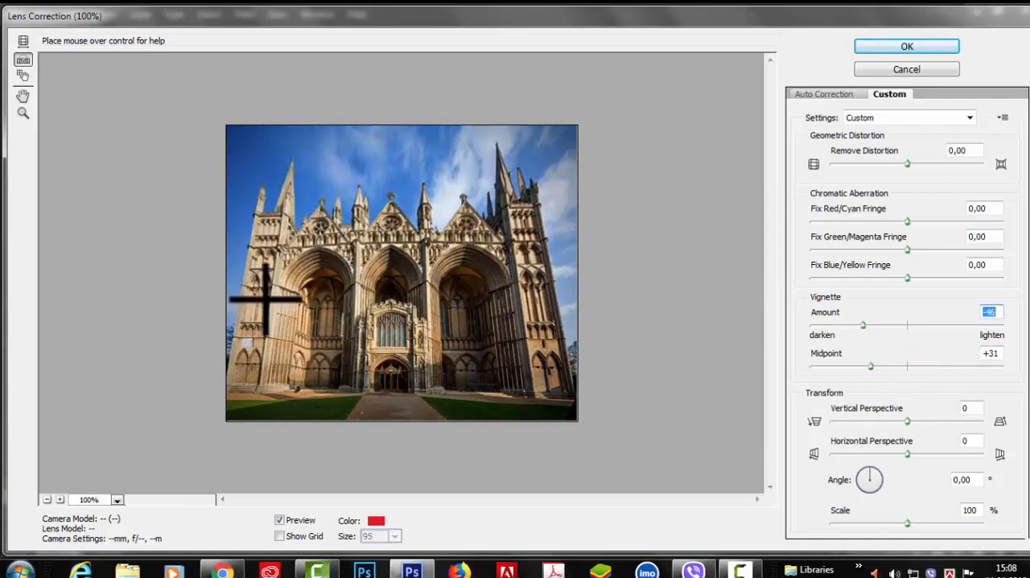
pyautogui.click(880, 47)
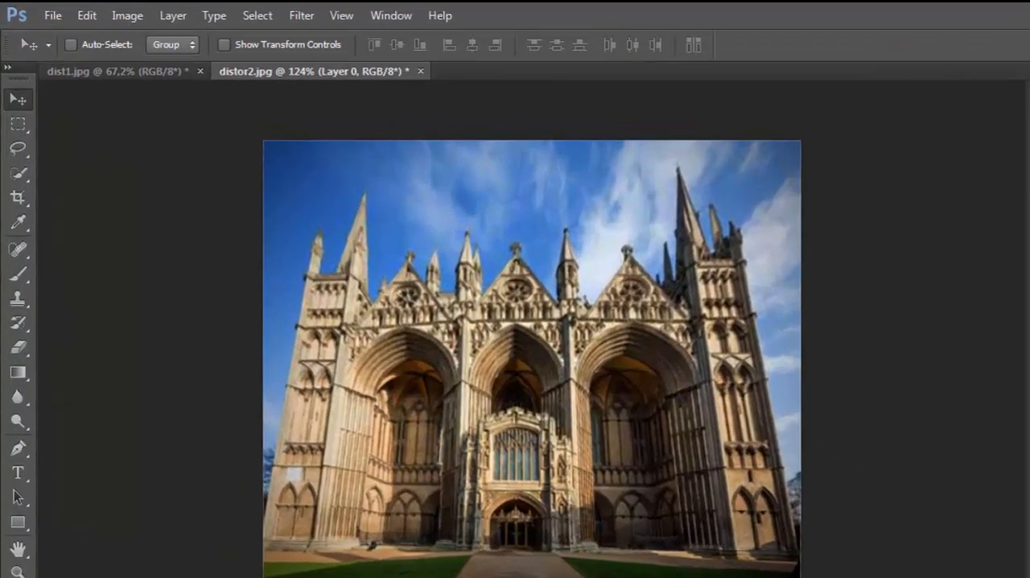
pyautogui.click(301, 16)
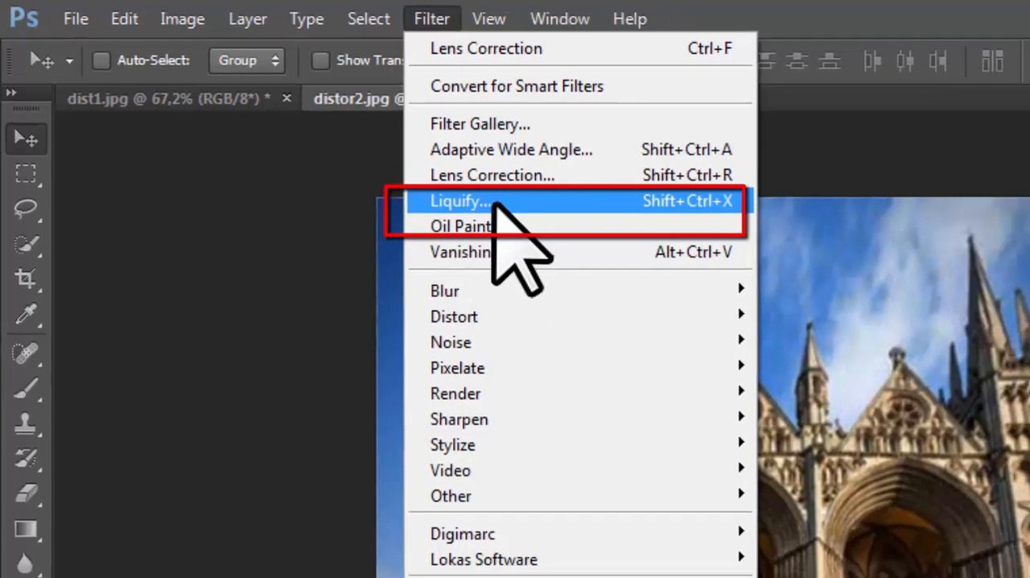
pyautogui.click(783, 101)
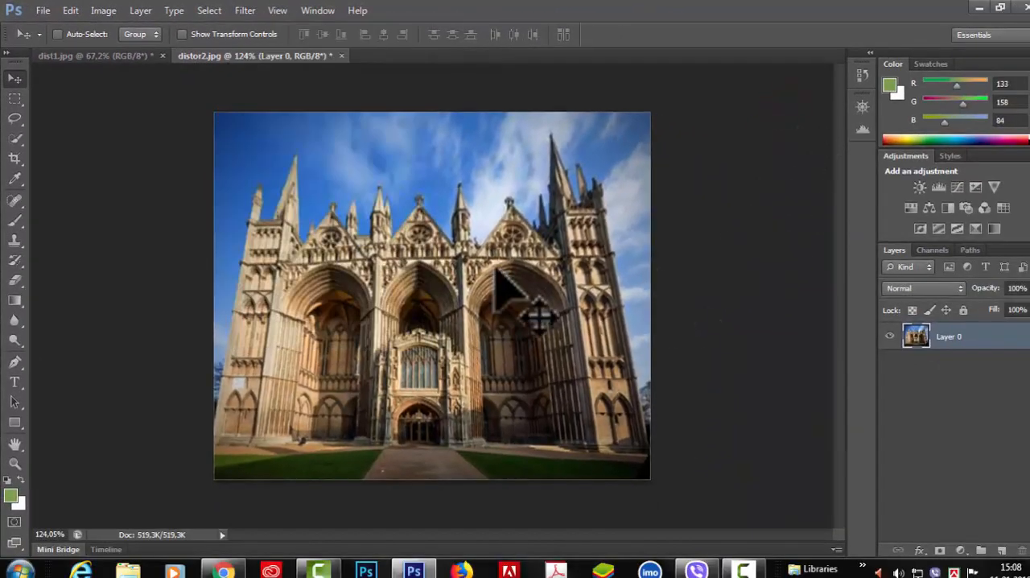
# Switch back to the pink flower photo dist1.jpg and view it enlarged
pyautogui.scroll(1, 496, 272)
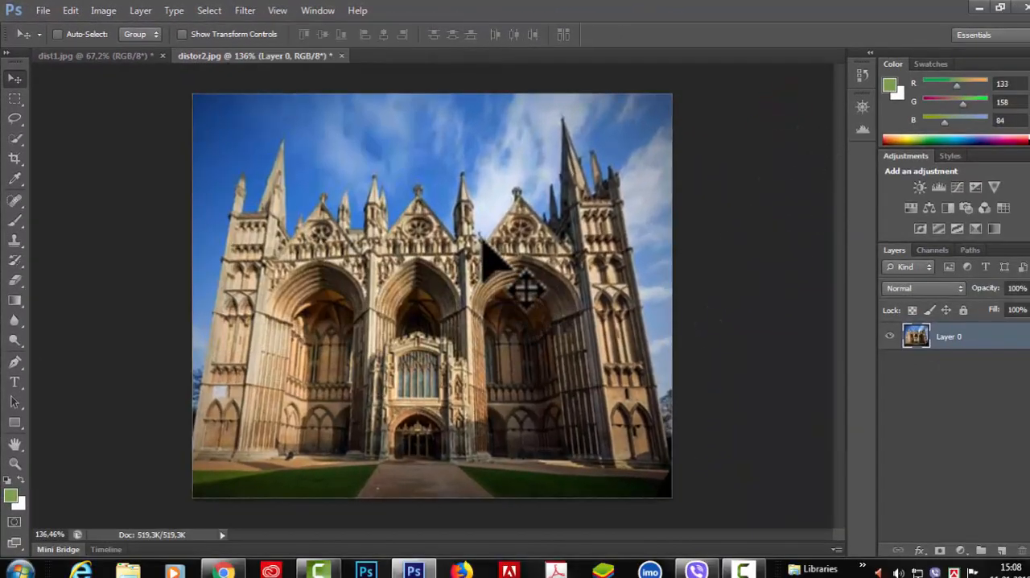
pyautogui.click(127, 56)
pyautogui.scroll(1, 515, 312)
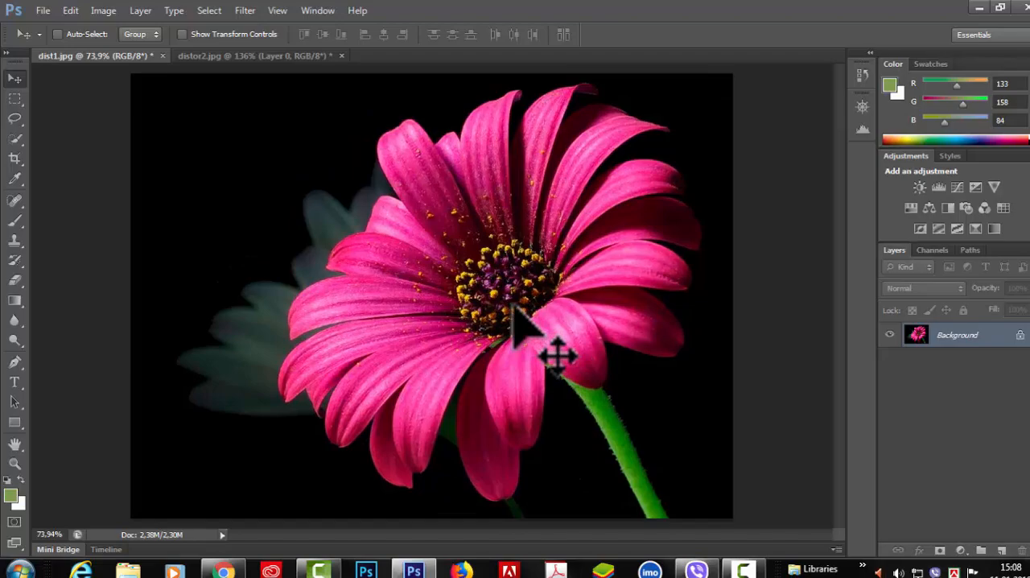